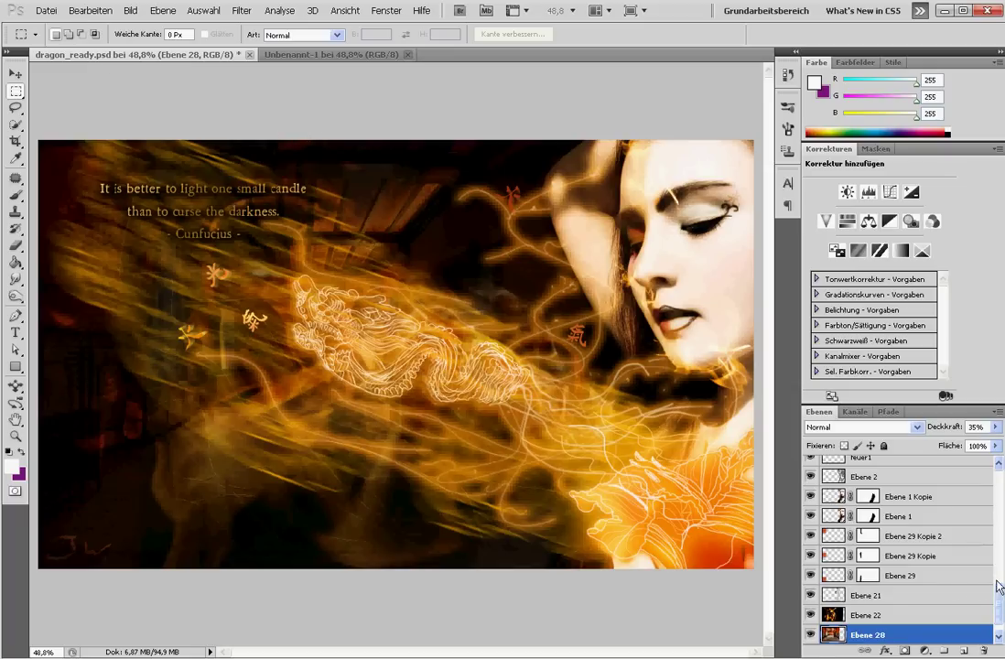
Step: Hide all dragon_ready.psd layers except the black Hintergrund background, leaving an all-black canvas
left_click_drag(1001, 599, 980, 515)
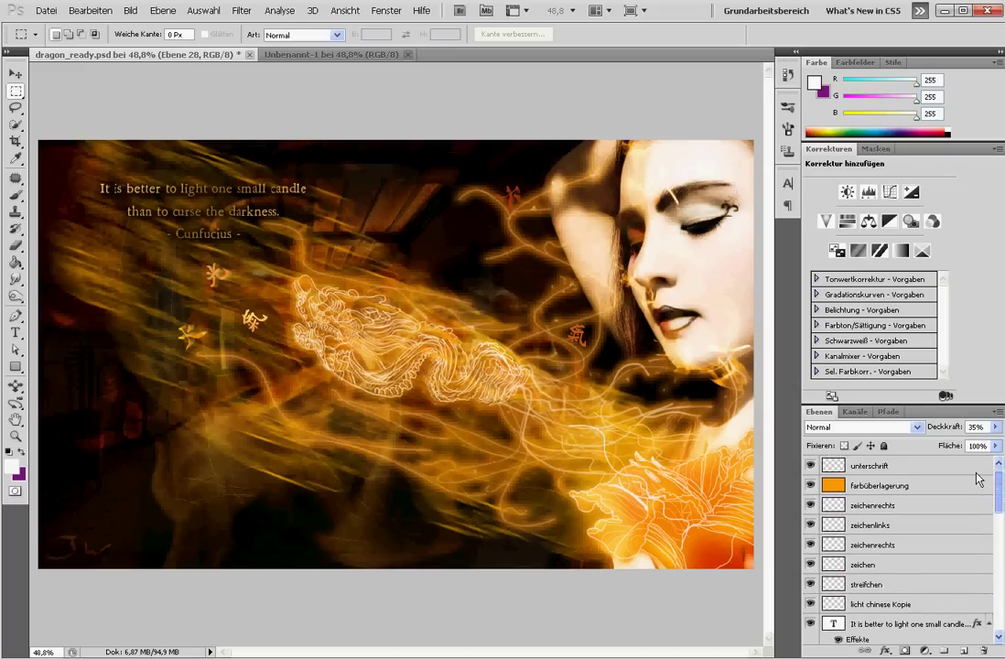
scroll(981, 516, "down", 5)
scroll(979, 540, "down", 5)
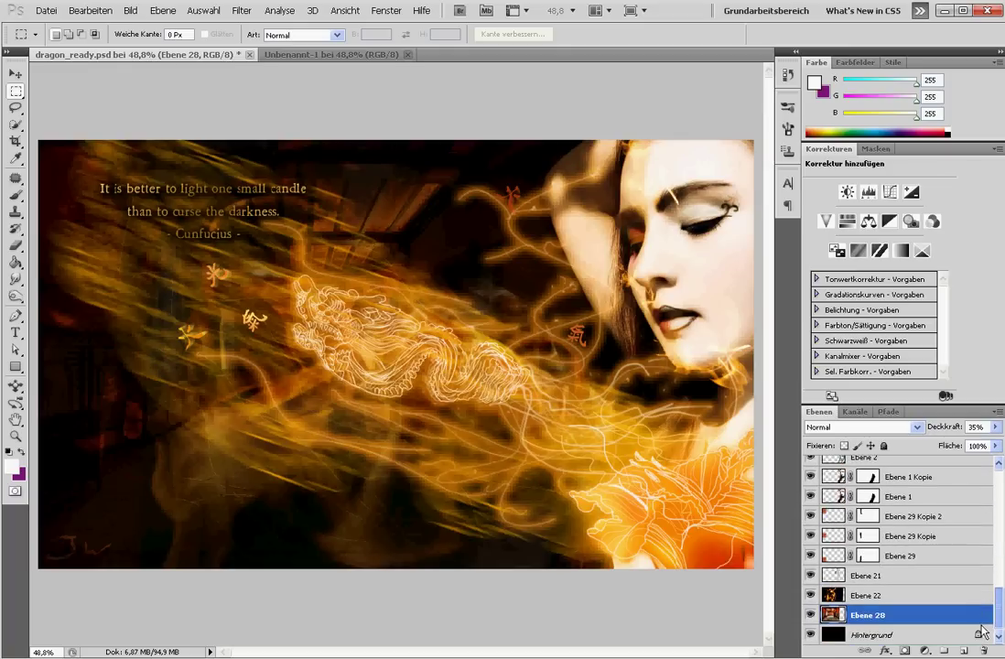
scroll(977, 555, "up", 5)
scroll(976, 554, "up", 10)
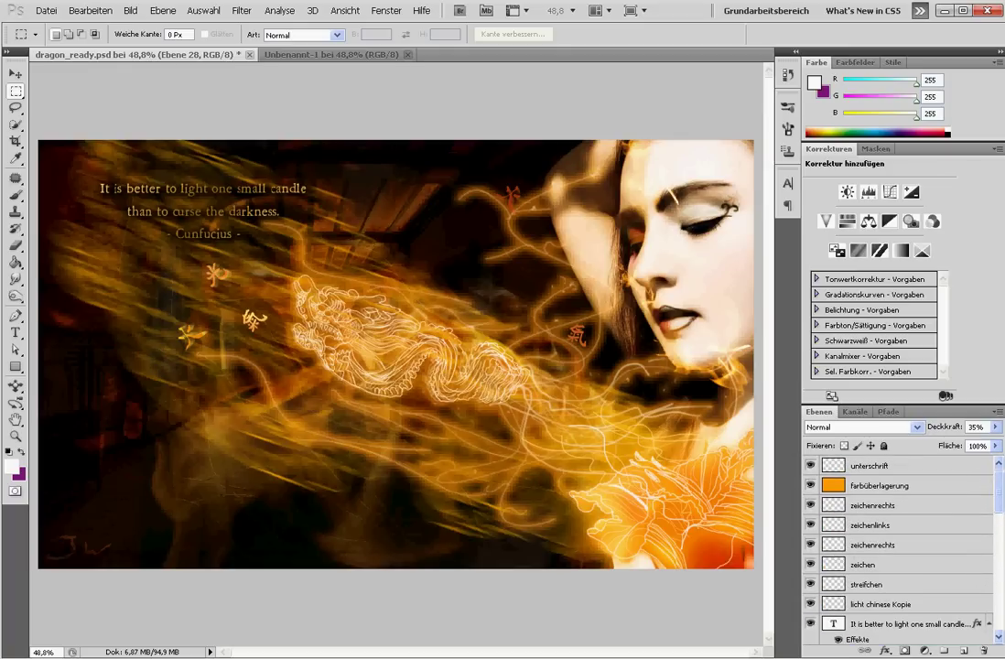
scroll(897, 548, "down", 10)
left_click(810, 635, "alt")
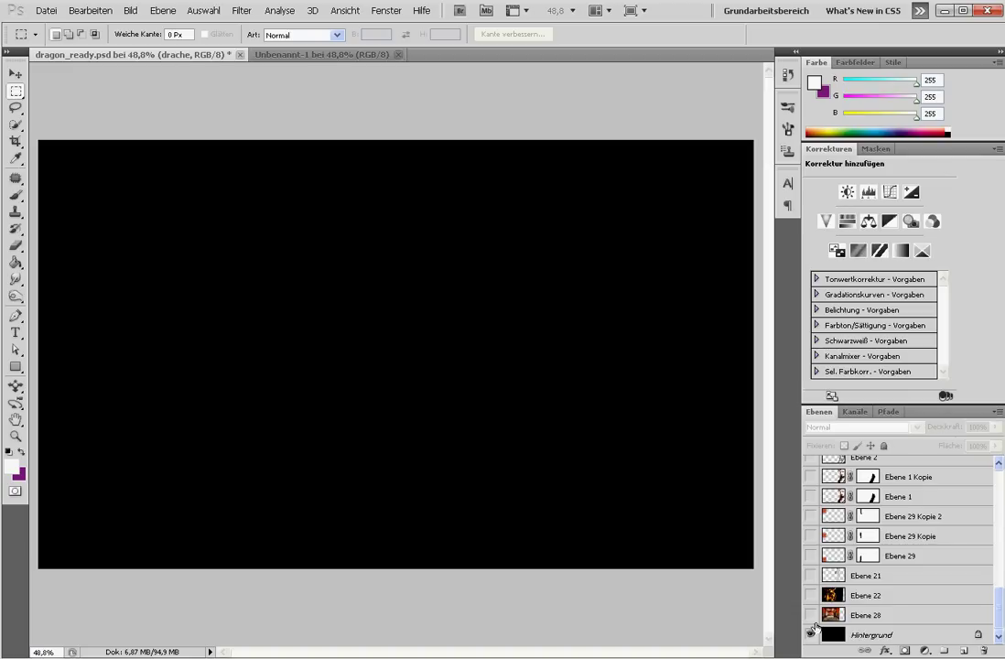
Step: Paint-bucket fill Unbenannt-1's background with black and add empty layer Ebene 1 above it
left_click(885, 634)
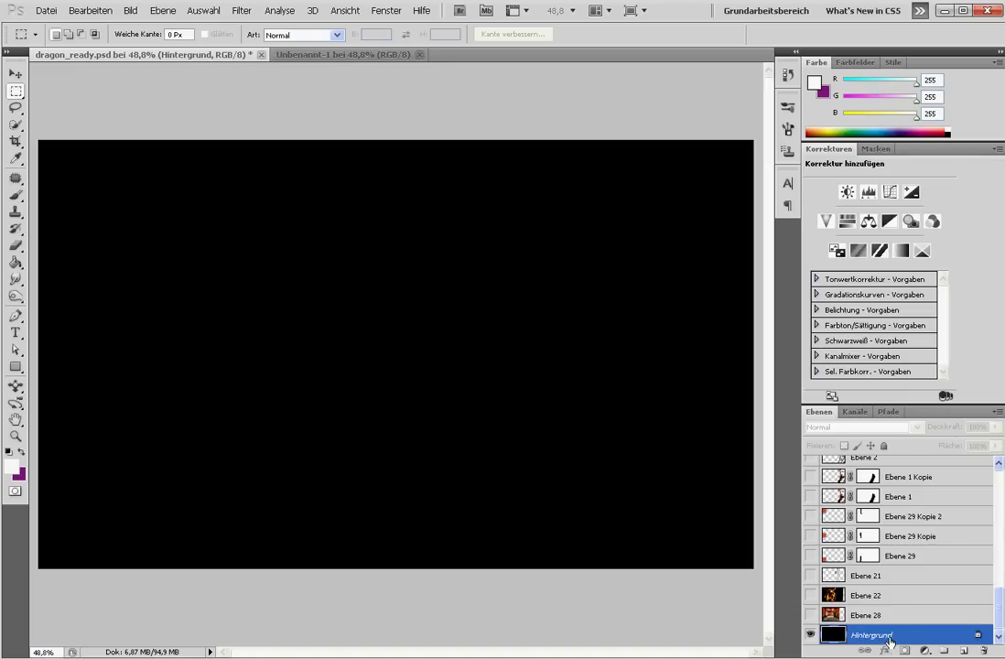
left_click(311, 56)
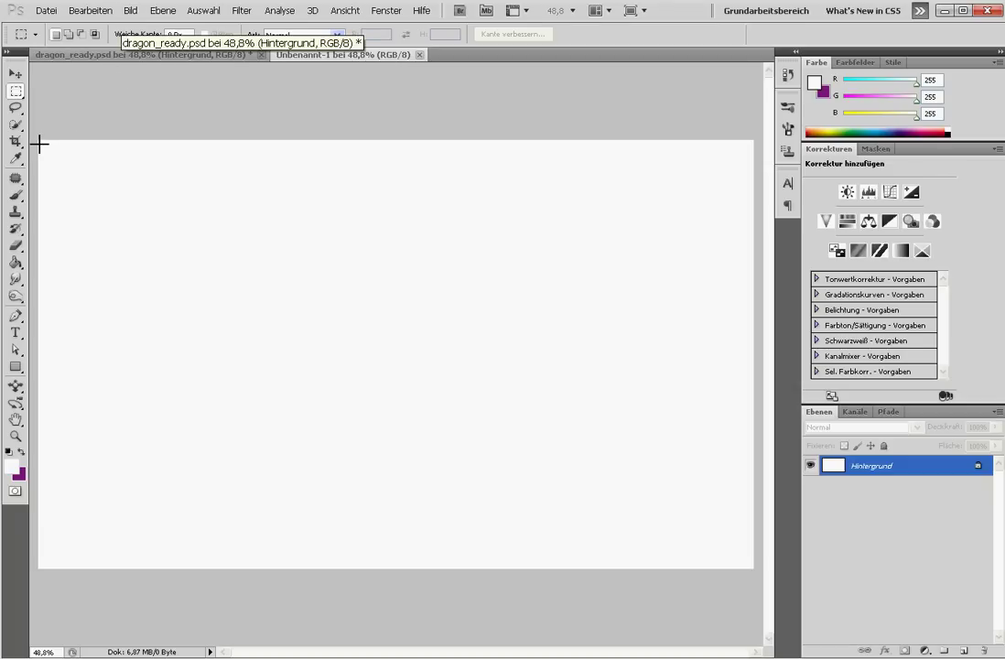
left_click(16, 265)
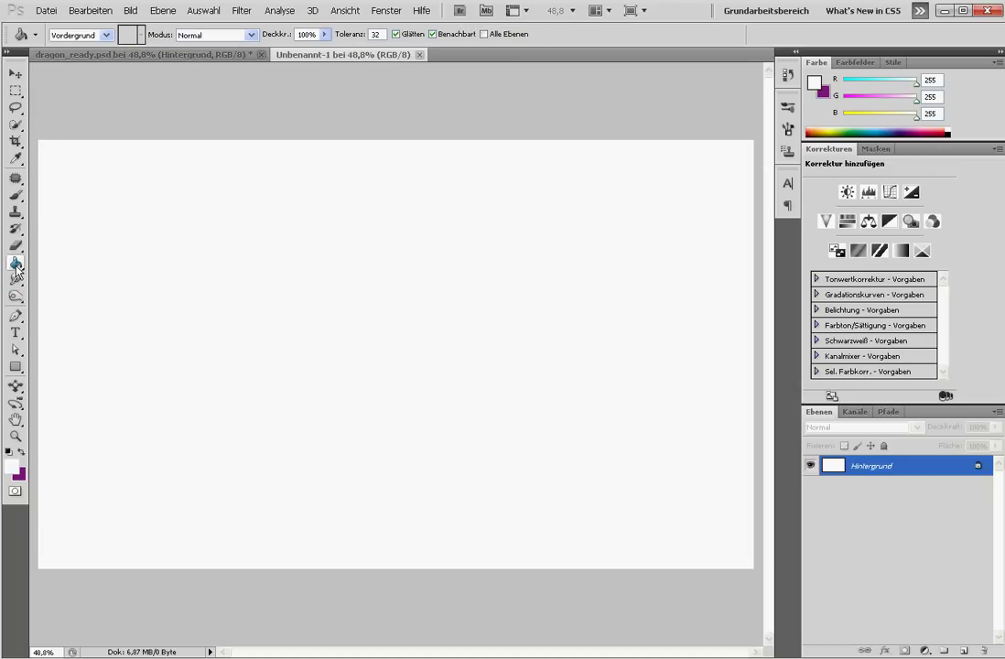
left_click(9, 453)
left_click(11, 465)
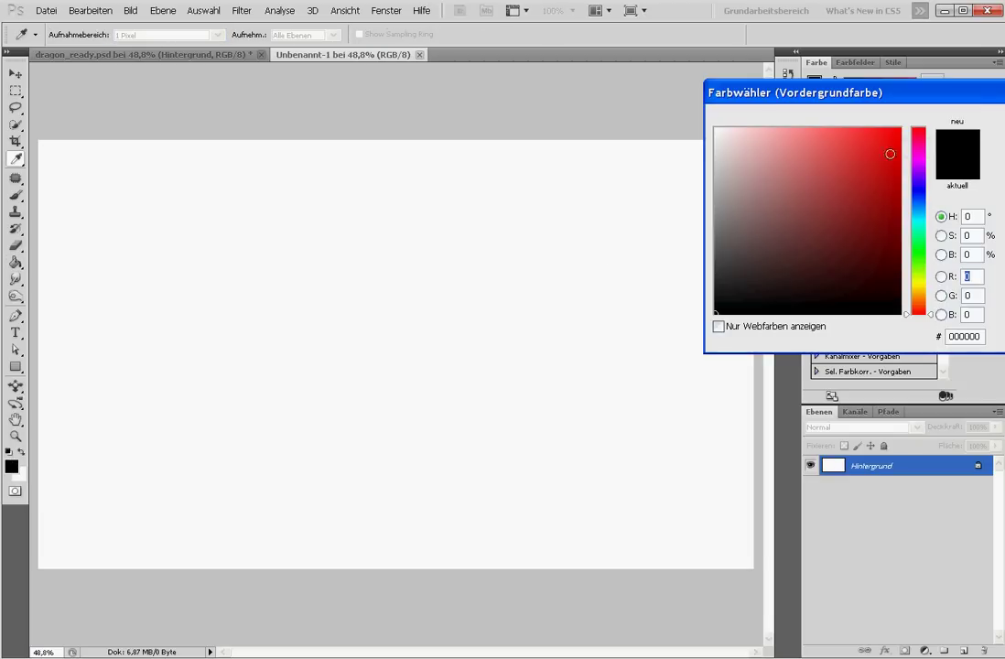
key("Return")
left_click(617, 377)
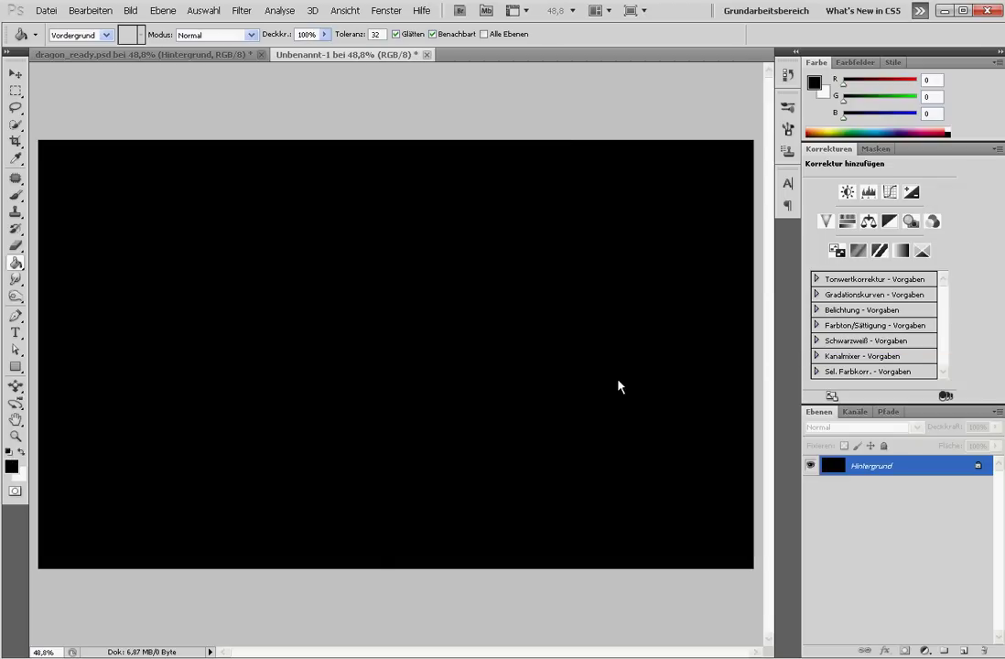
left_click(964, 651)
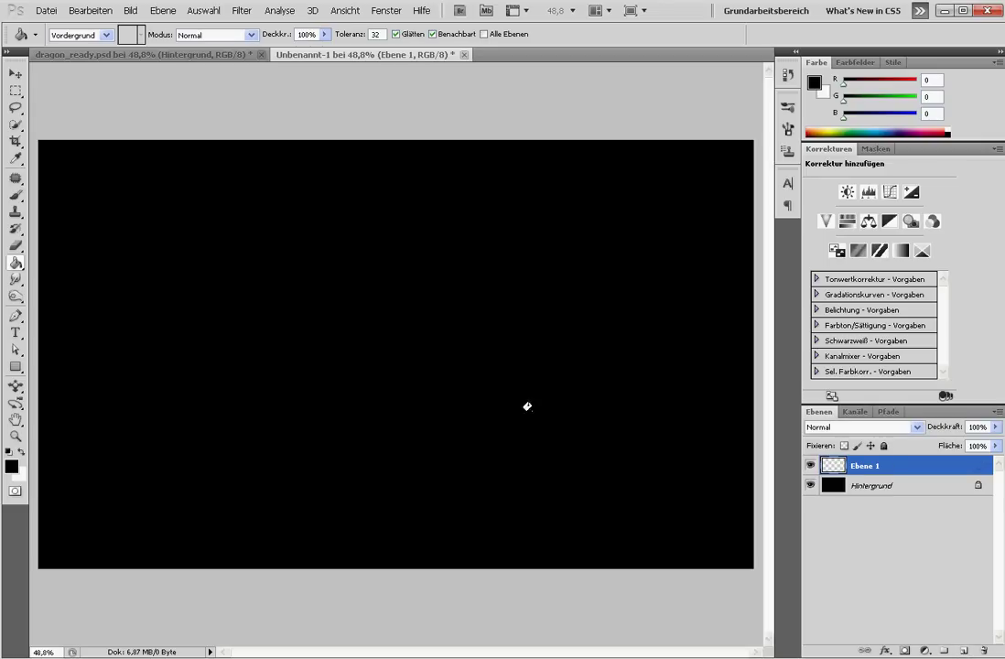
Step: Open 1300820_54616476.jpg from the chinese folder using thumbnail view, and select the entire image
left_click(45, 11)
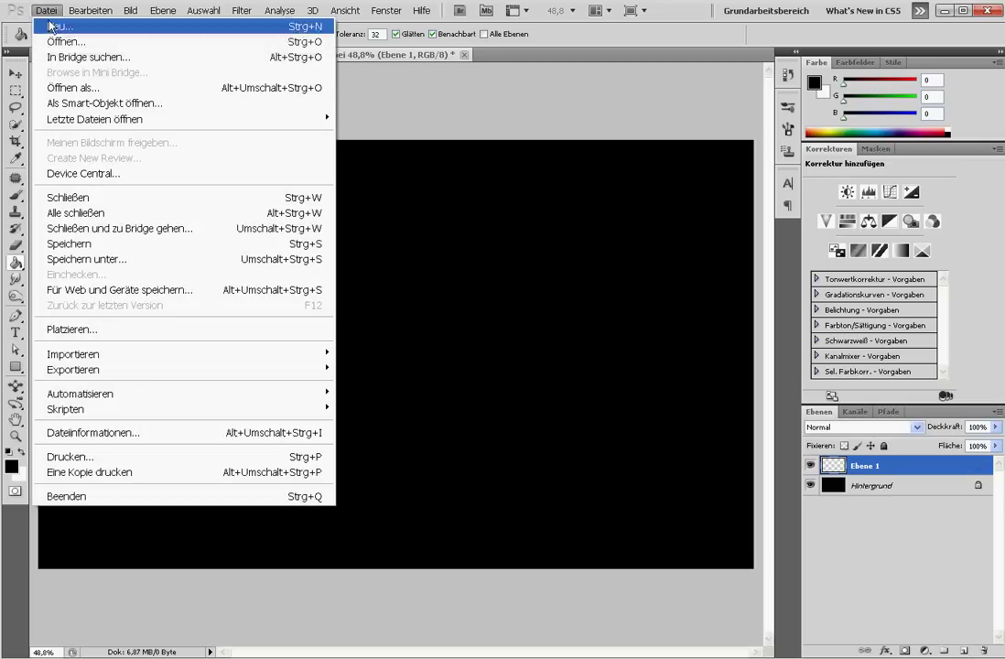
left_click(68, 45)
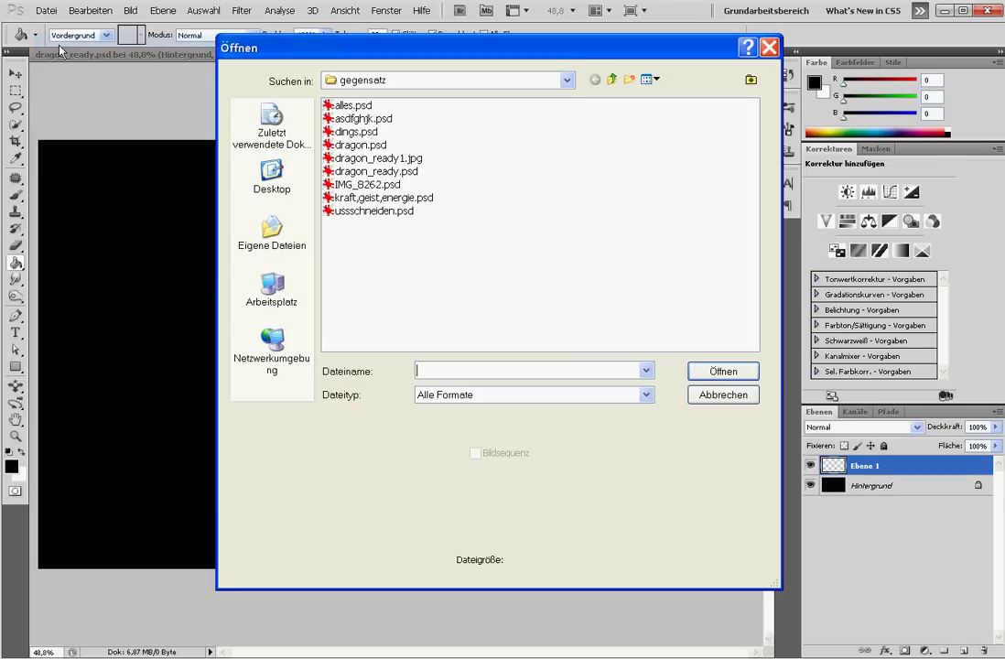
left_click(564, 80)
left_click(430, 111)
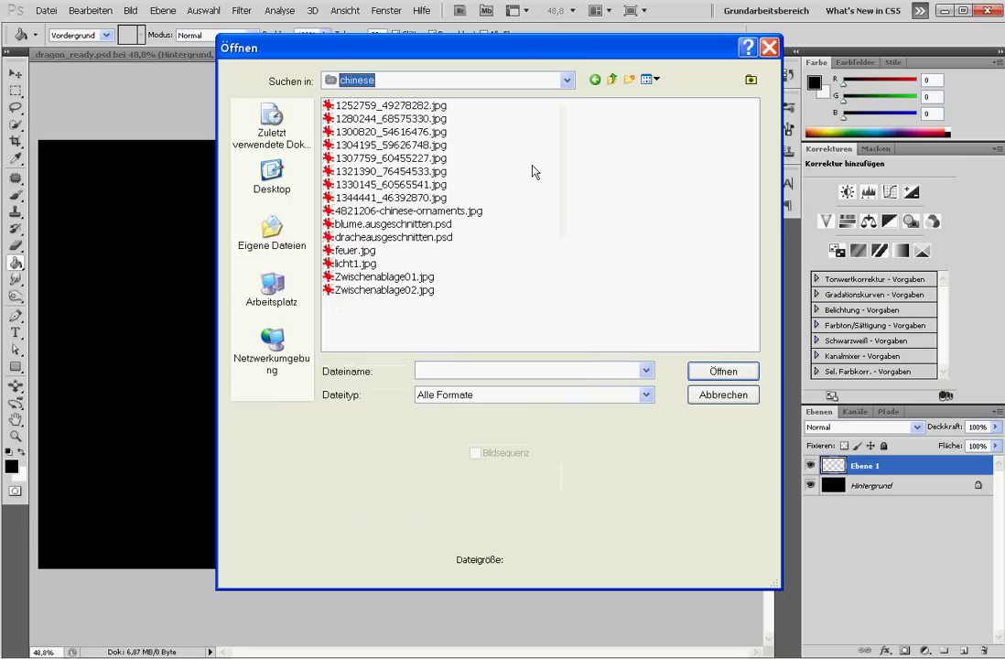
left_click(650, 80)
left_click(681, 95)
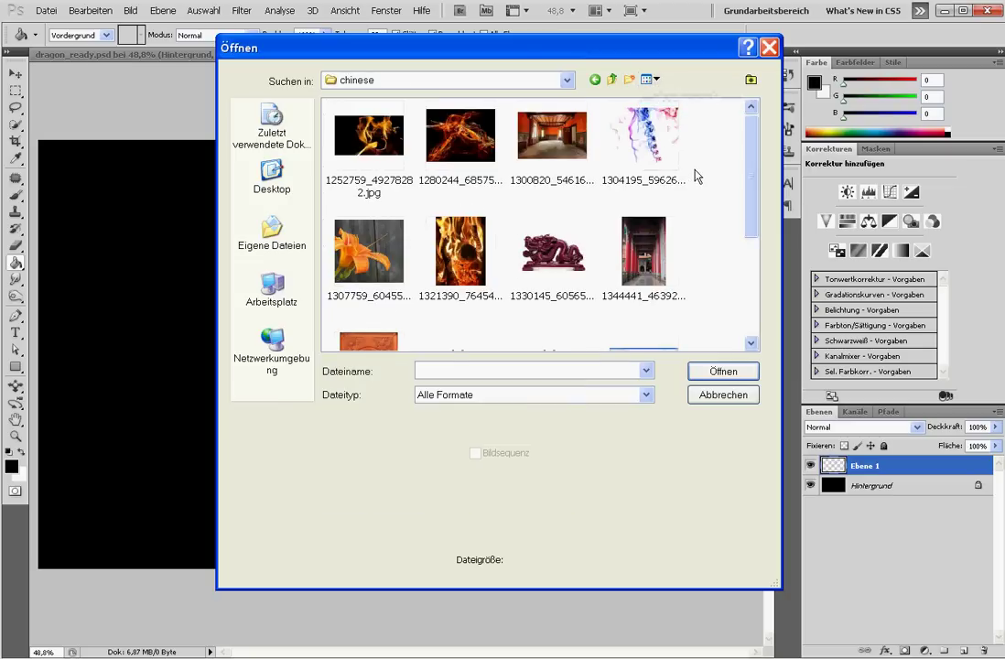
left_click(564, 164)
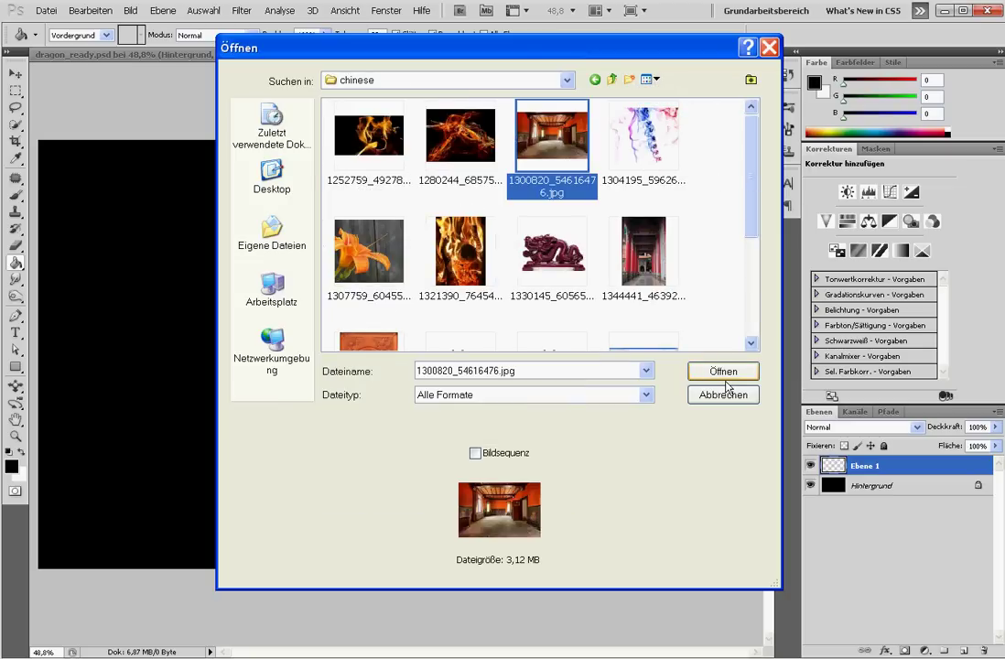
left_click(723, 372)
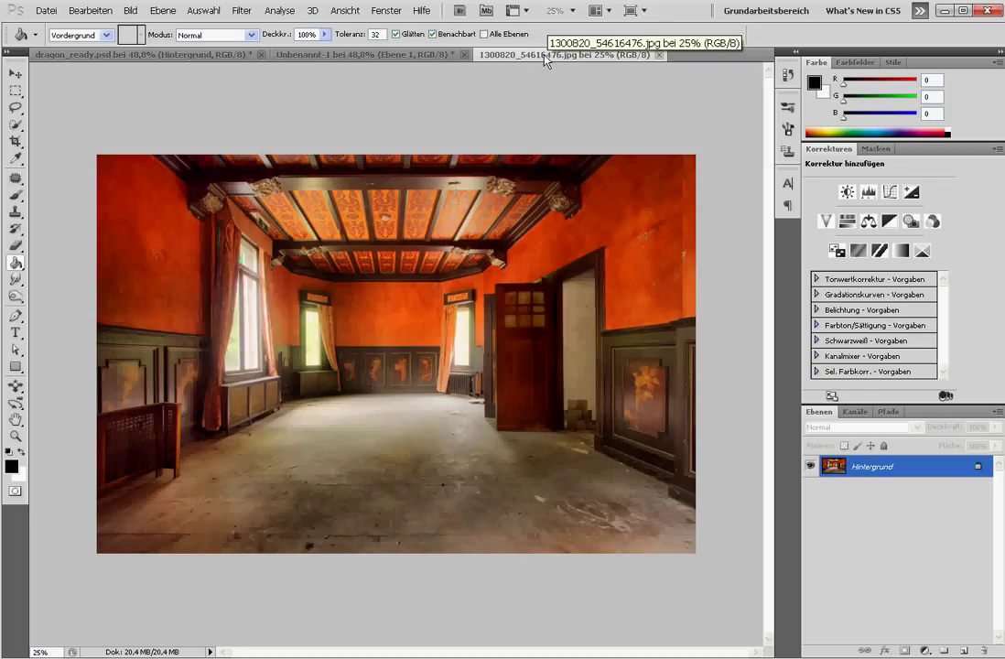
key("ctrl+a")
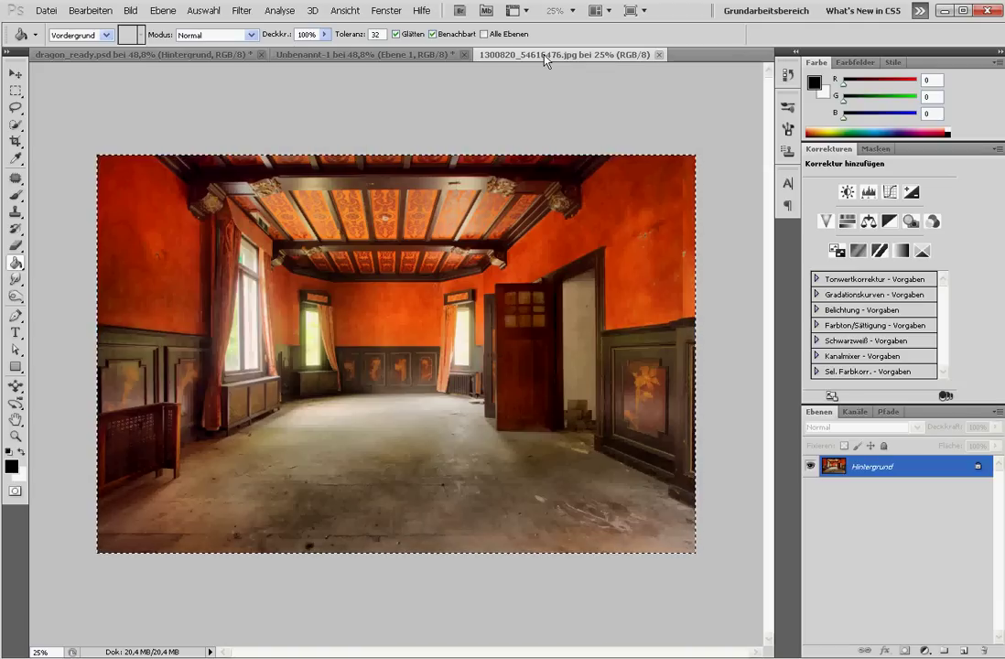
Step: Paste the room photo into Unbenannt-1 and scale it to about 50%, leaving a black strip at right
left_click(421, 56)
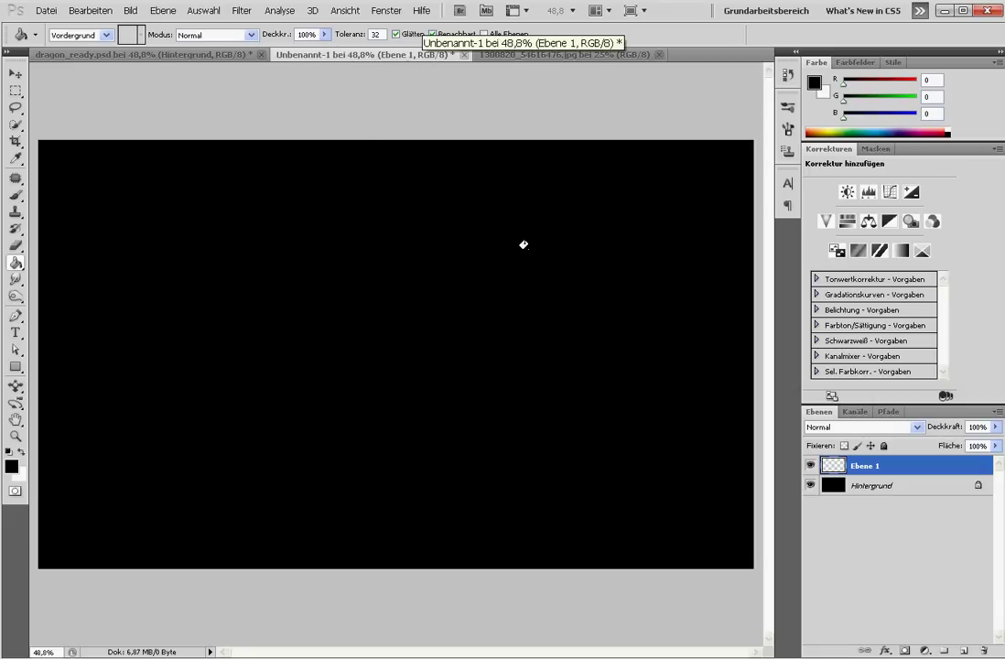
key("ctrl+v")
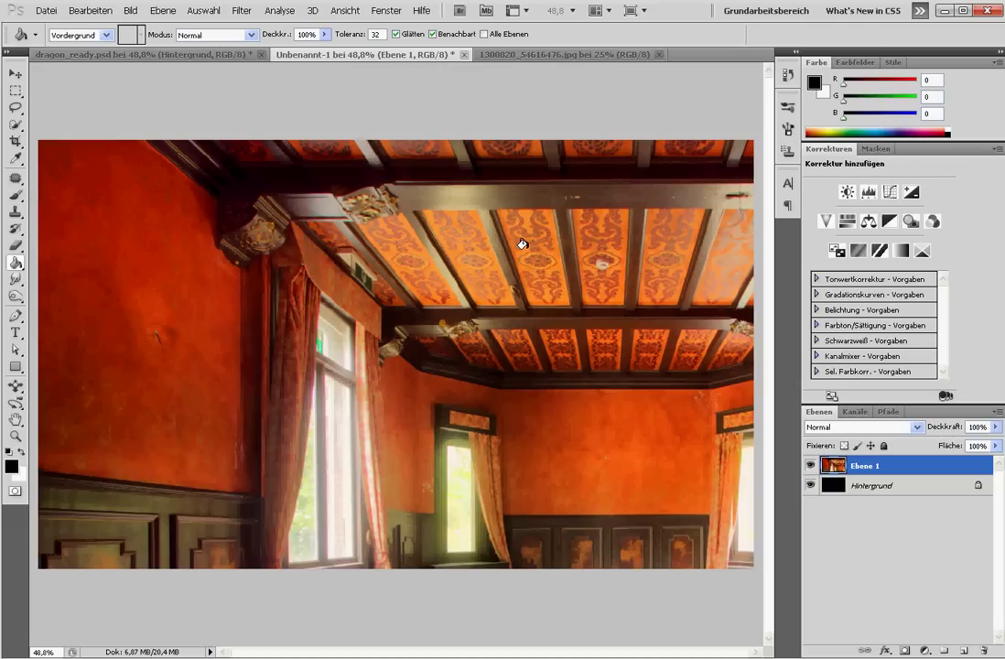
key("ctrl+t")
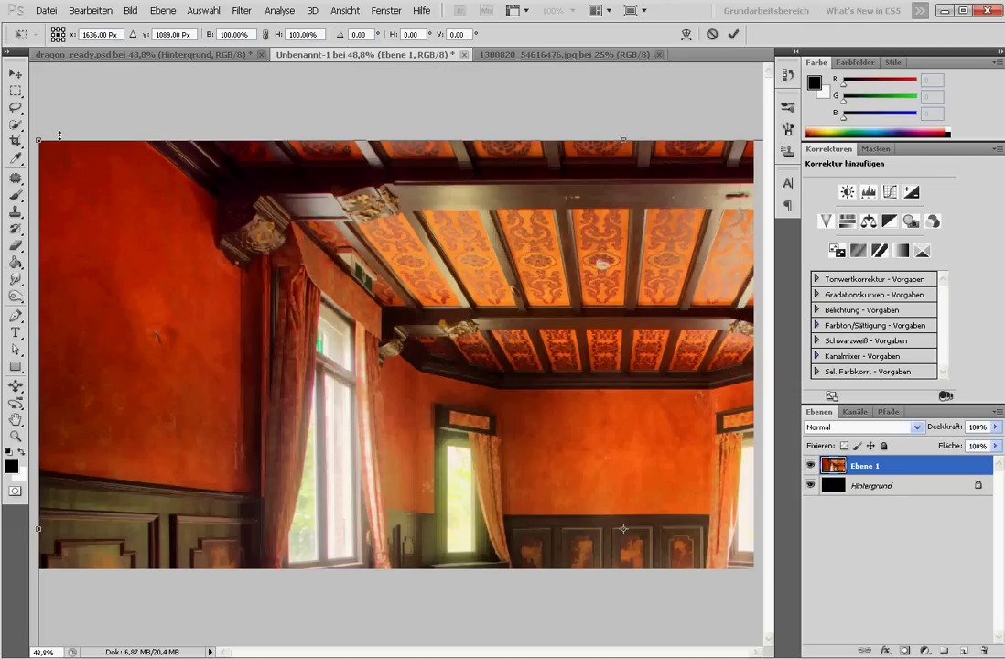
mouse_move(39, 140)
left_mouse_down()
mouse_move(572, 510)
mouse_move(138, 195)
left_mouse_up()
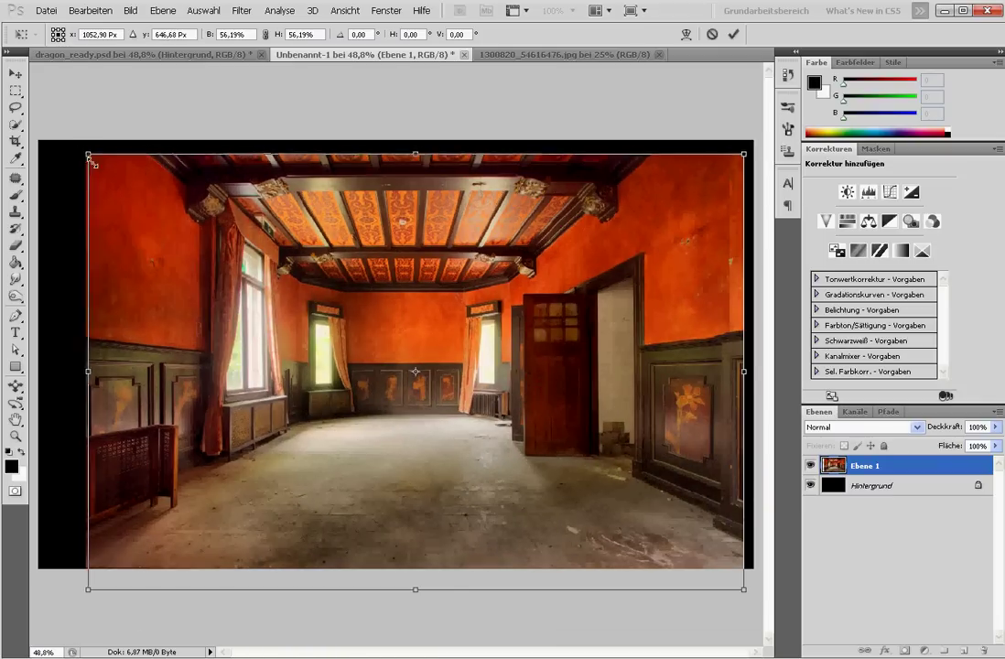
mouse_move(92, 158)
left_mouse_down()
mouse_move(195, 306)
mouse_move(103, 254)
left_mouse_up()
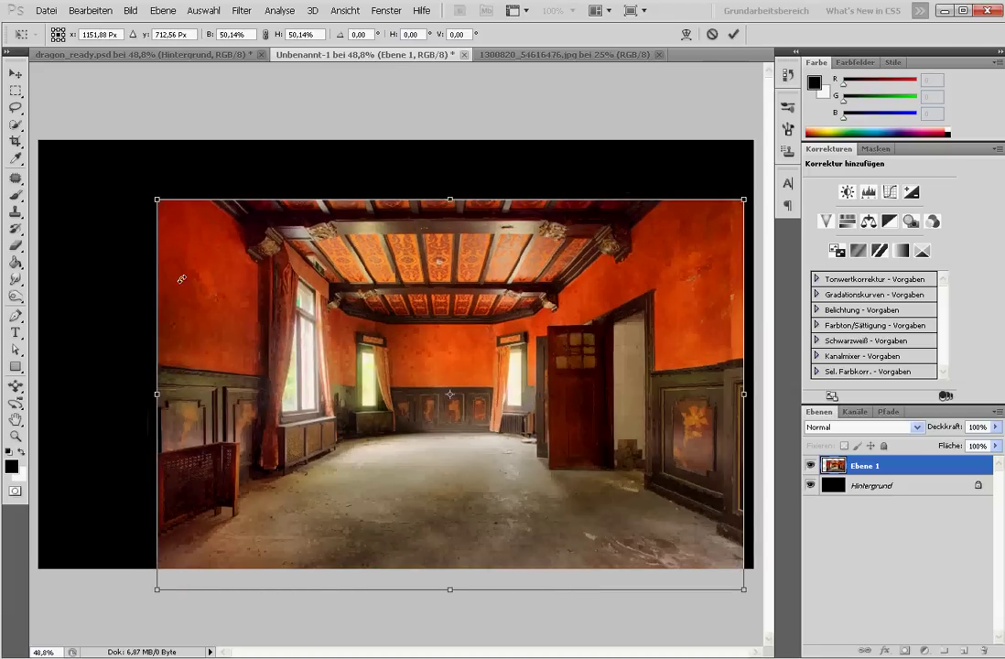
left_click_drag(236, 277, 117, 222)
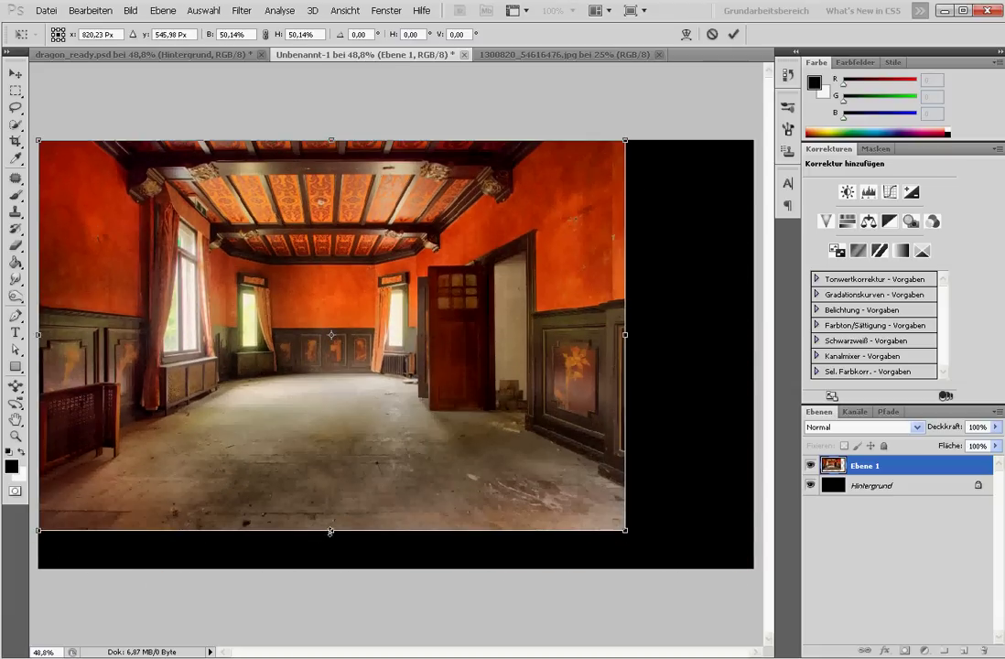
left_click_drag(329, 532, 330, 568)
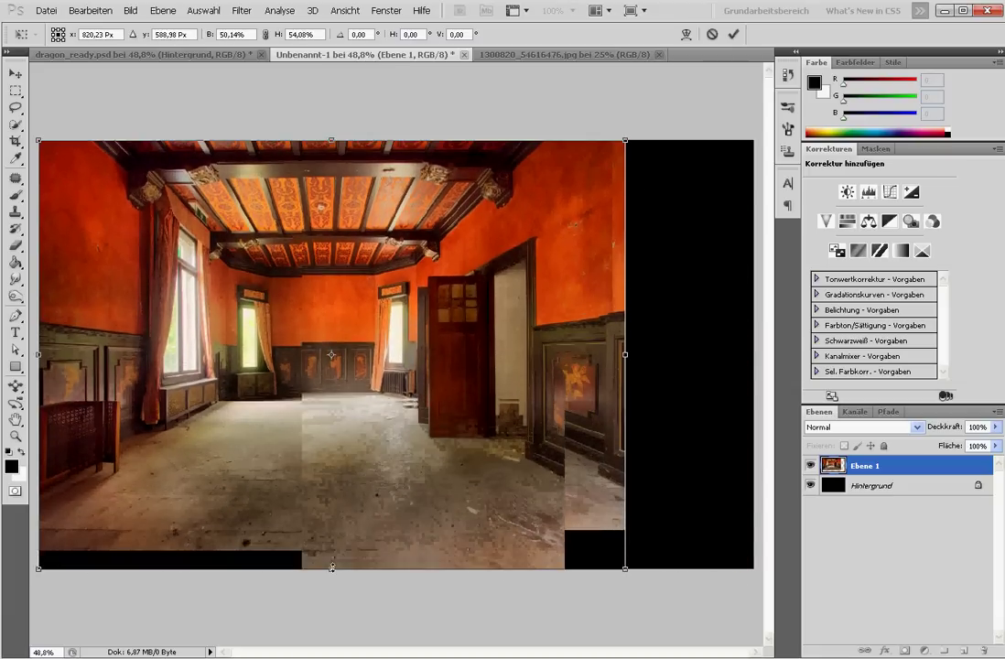
left_click_drag(627, 355, 632, 355)
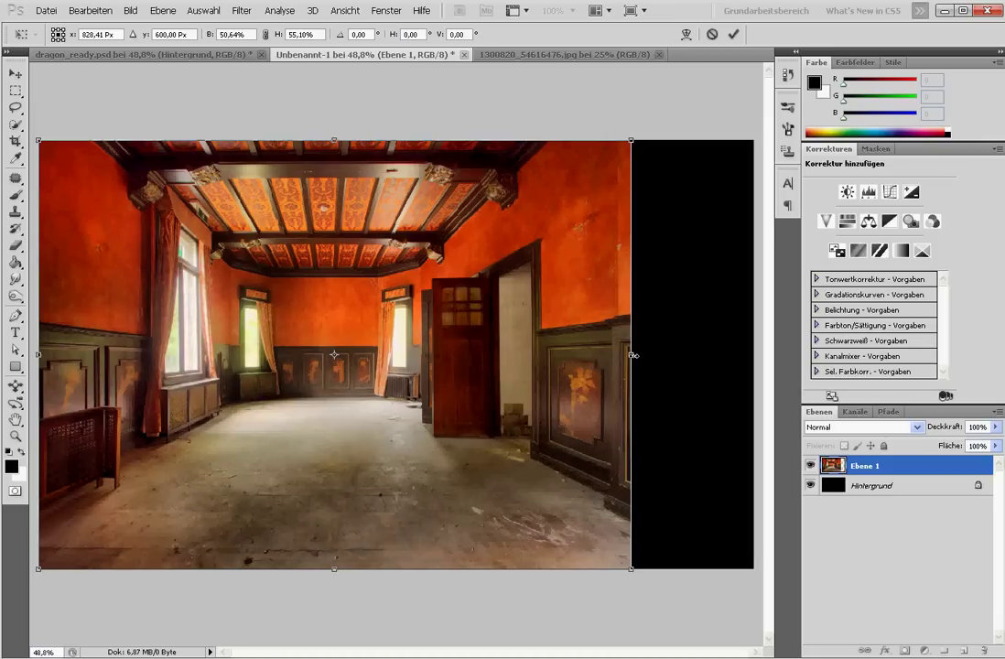
key("Return")
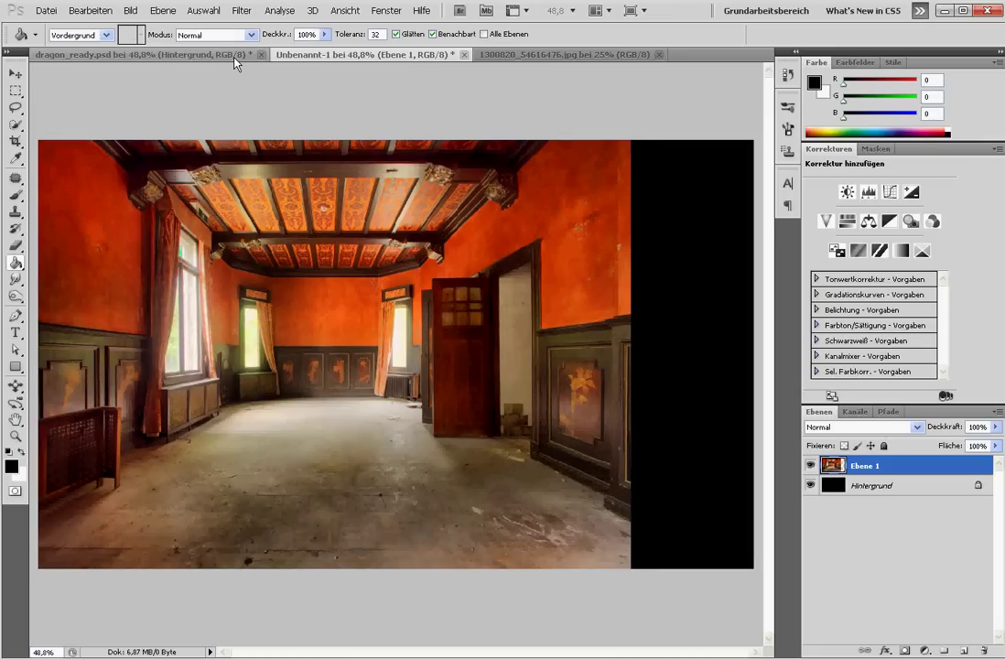
Step: Check Ebene 28's opacity in dragon_ready.psd and dim Unbenannt-1's room layer to 35%
left_click(243, 57)
left_click(810, 615)
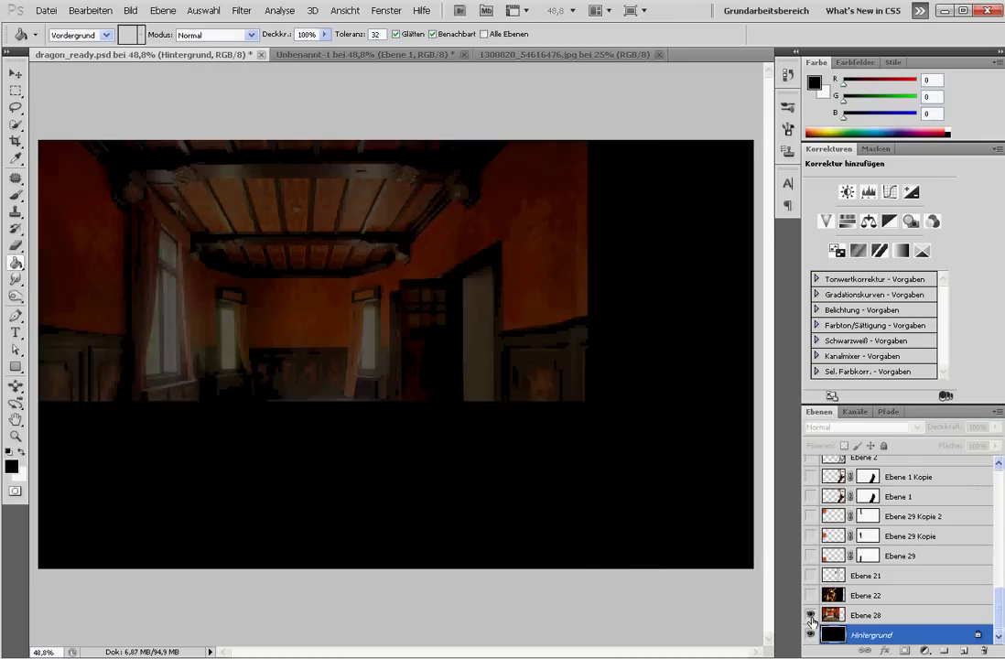
left_click(888, 622)
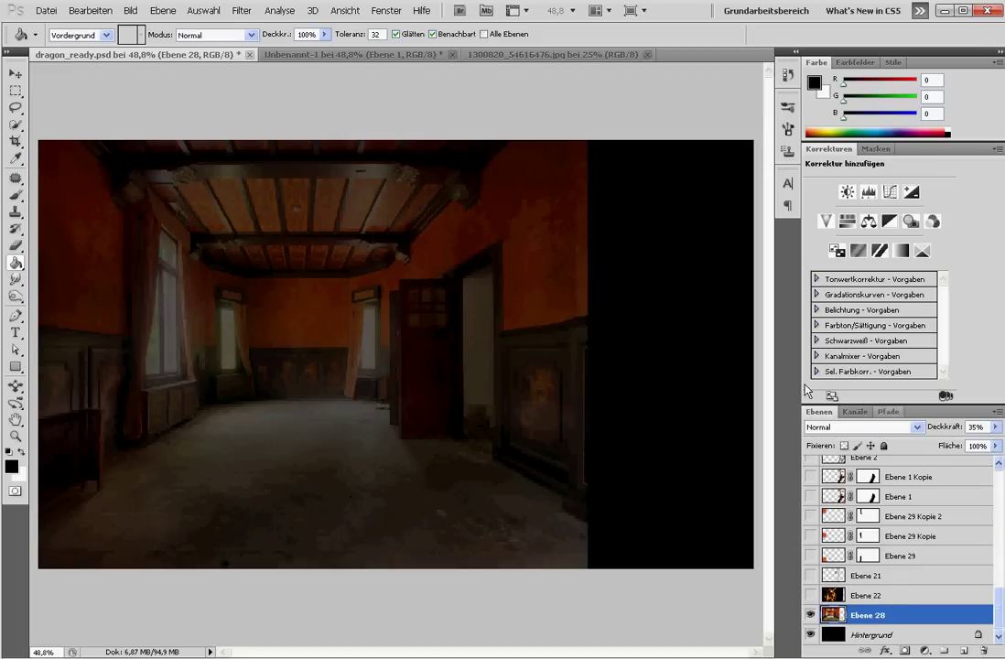
left_click(416, 54)
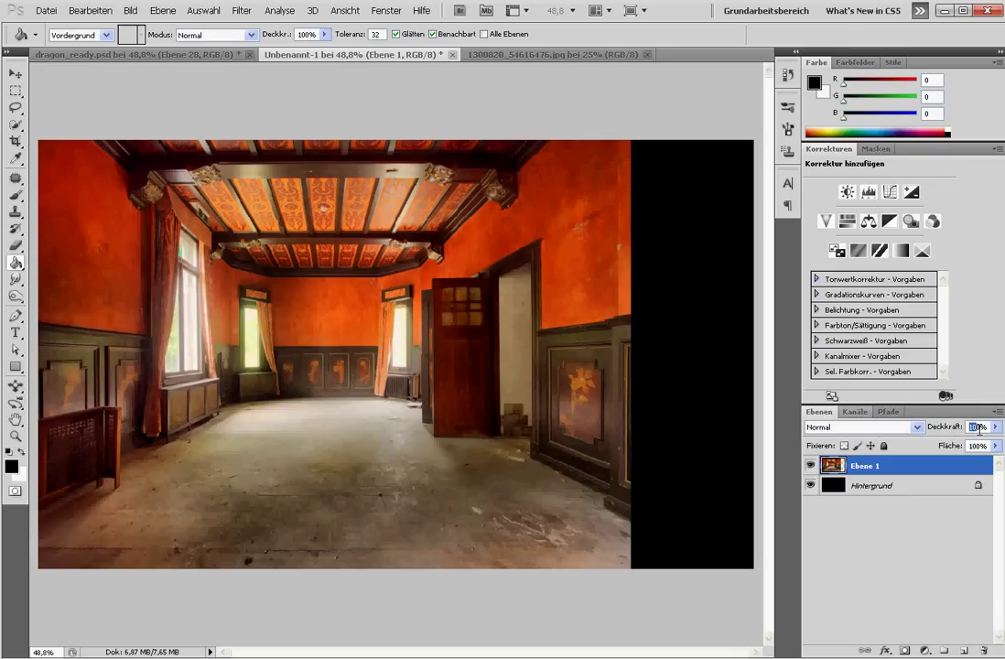
type("0")
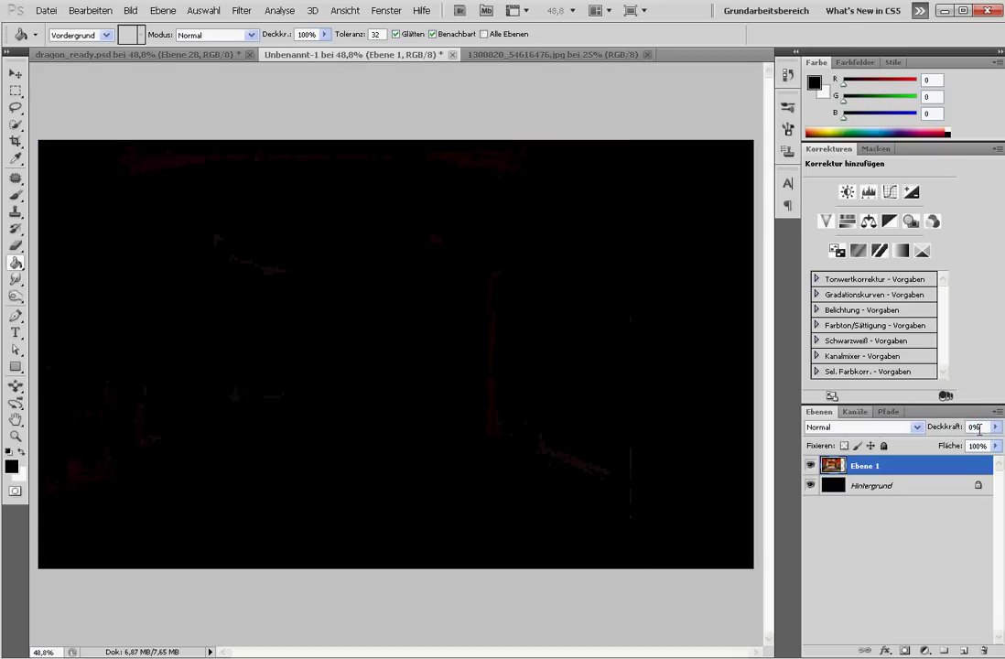
type("5")
key("Return")
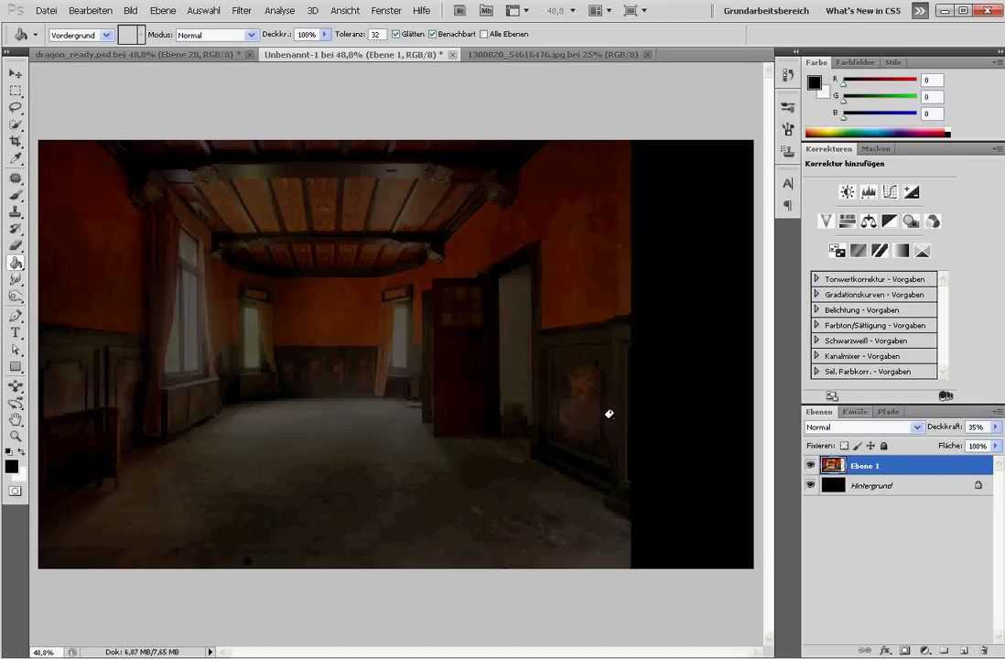
Step: Make the Ebene 22 fire layer visible in dragon_ready.psd, then return to Unbenannt-1
left_click(201, 55)
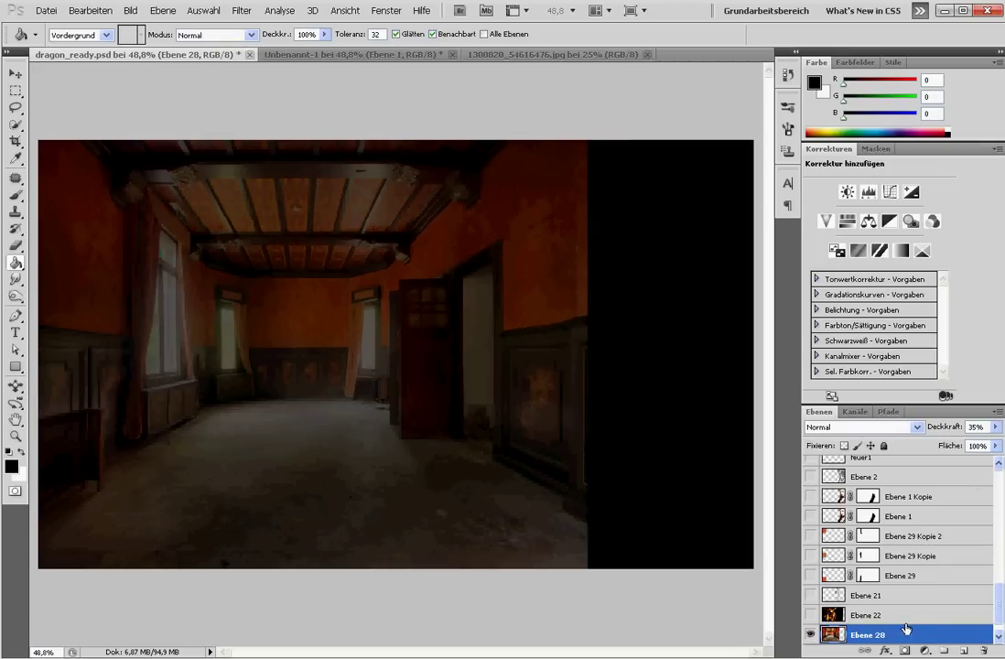
scroll(915, 610, "down", 1)
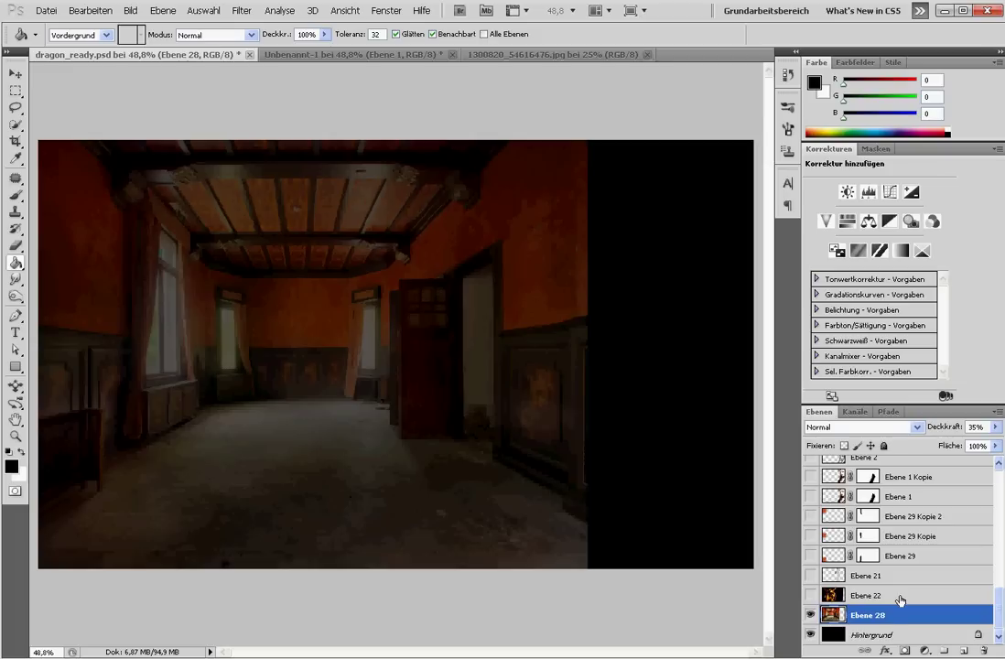
left_click(900, 596)
left_click(811, 596)
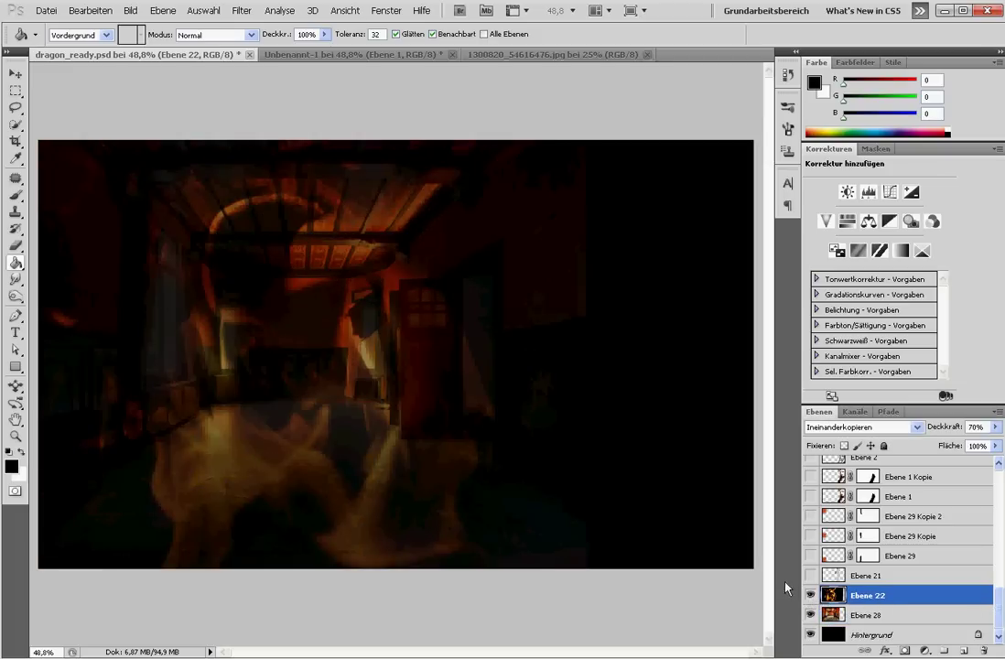
left_click(315, 54)
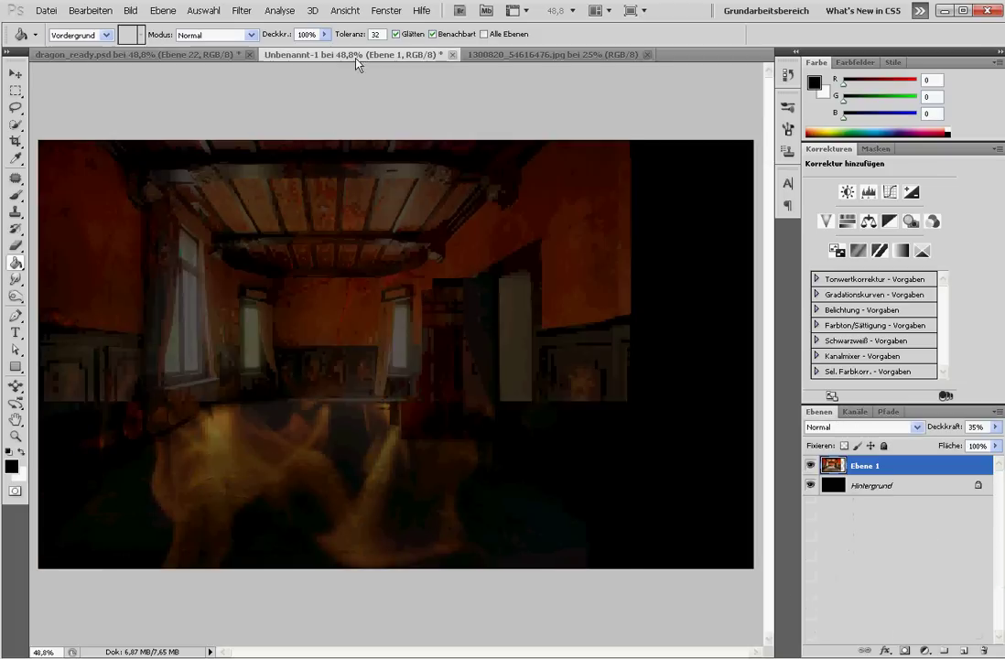
Step: Open the fire photo 1252759_49278282.jpg via thumbnail view and select the whole image
left_click(46, 11)
left_click(77, 42)
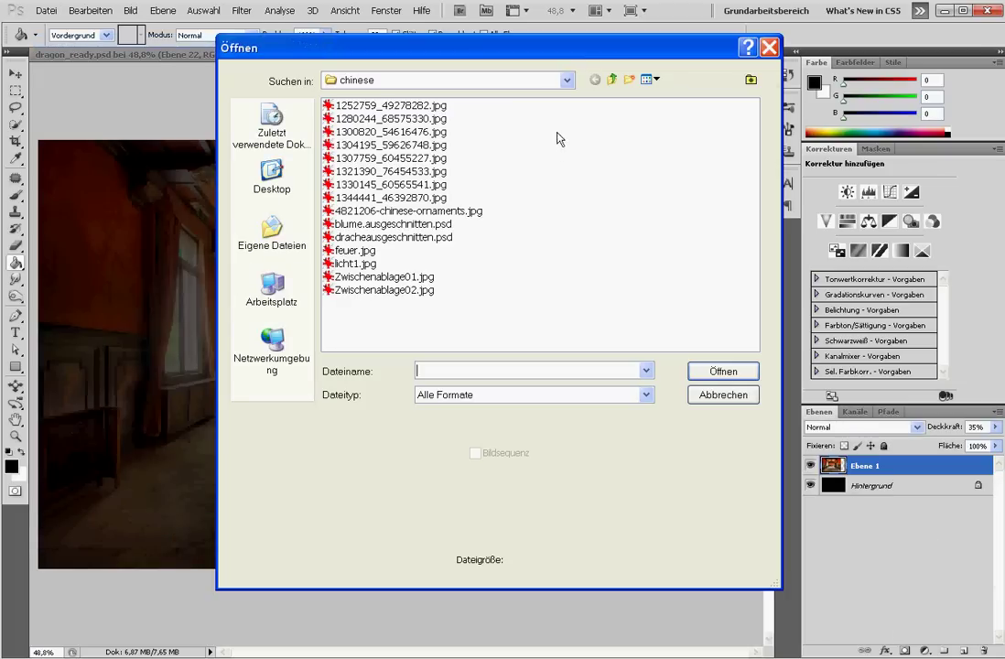
left_click(647, 79)
left_click(672, 96)
left_click(366, 160)
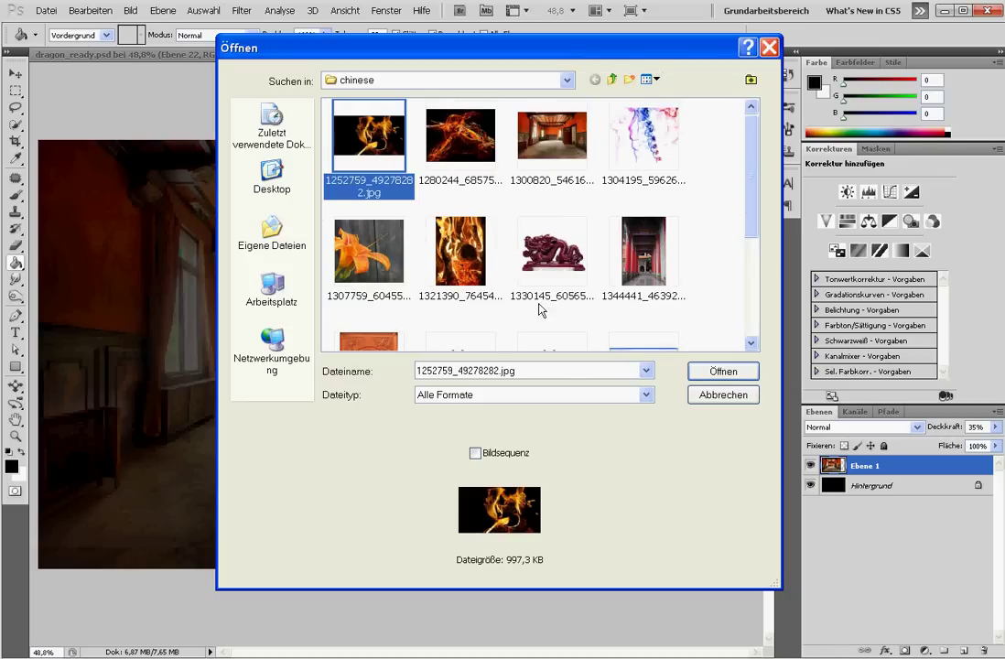
left_click(729, 377)
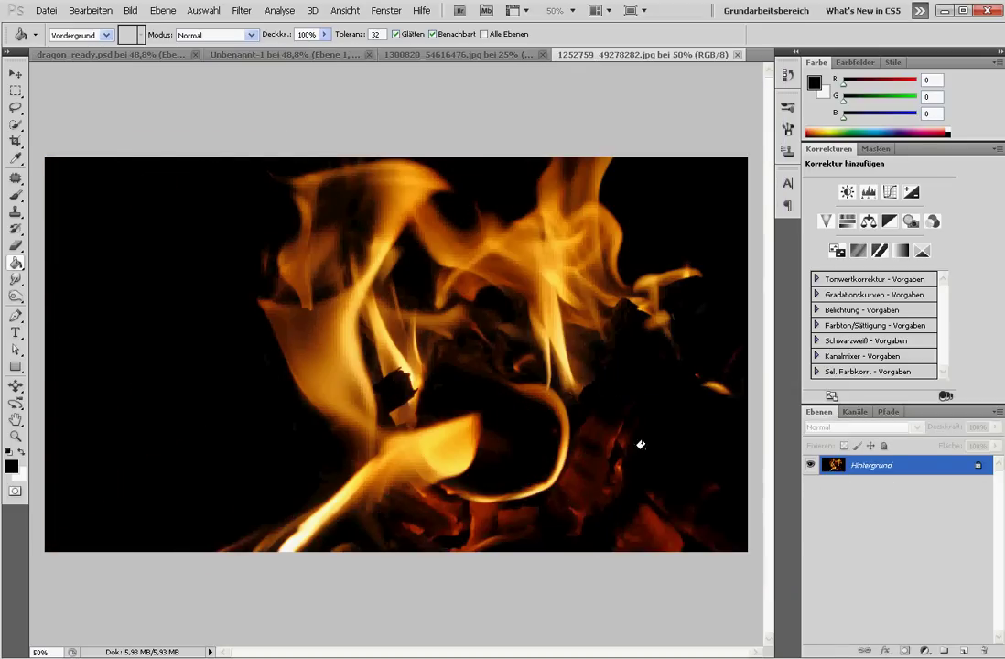
key("ctrl+a")
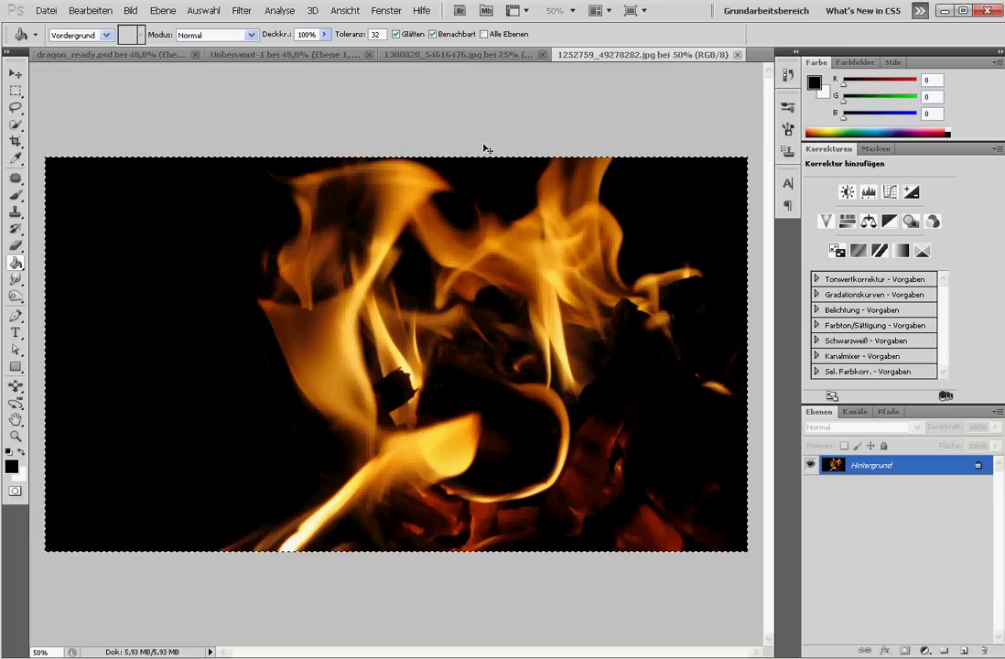
Step: Paste the fire image into Unbenannt-1 as new layer Ebene 2
left_click(474, 57)
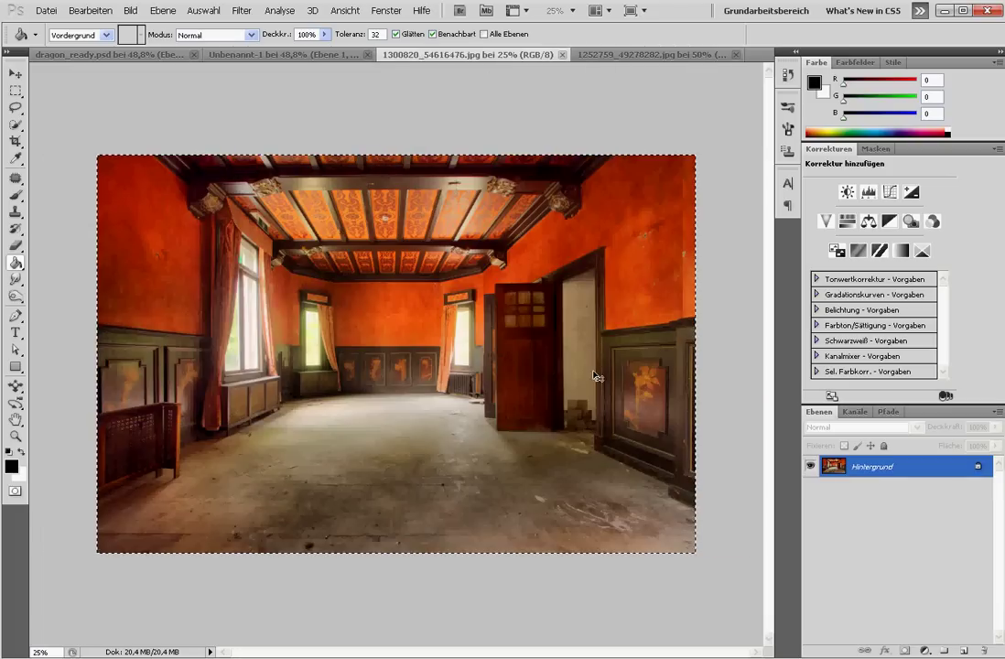
key("ctrl+v")
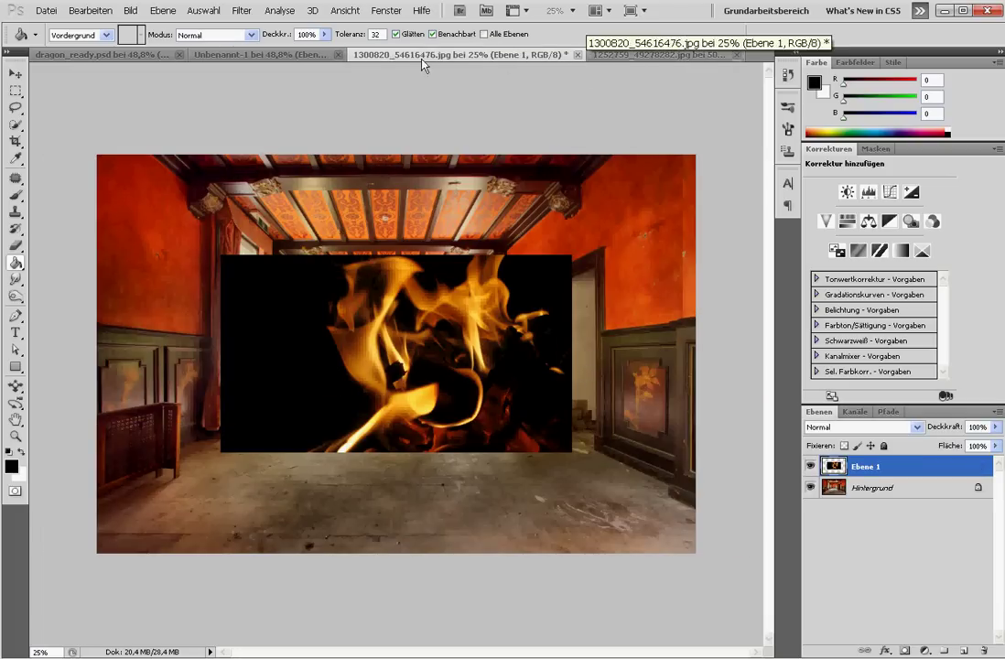
left_click(268, 54)
key("ctrl+v")
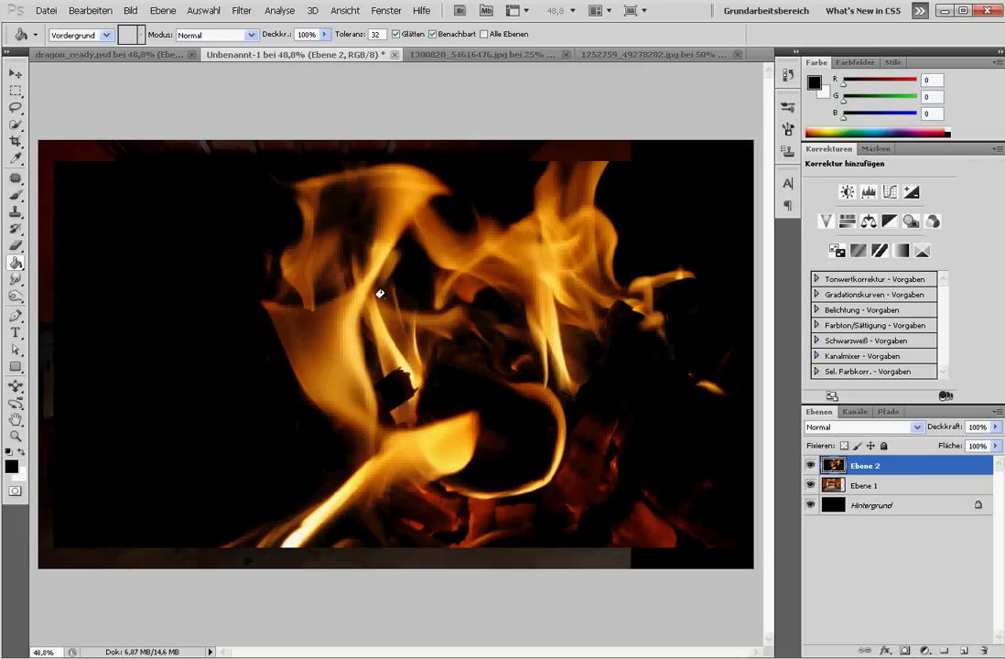
key("t")
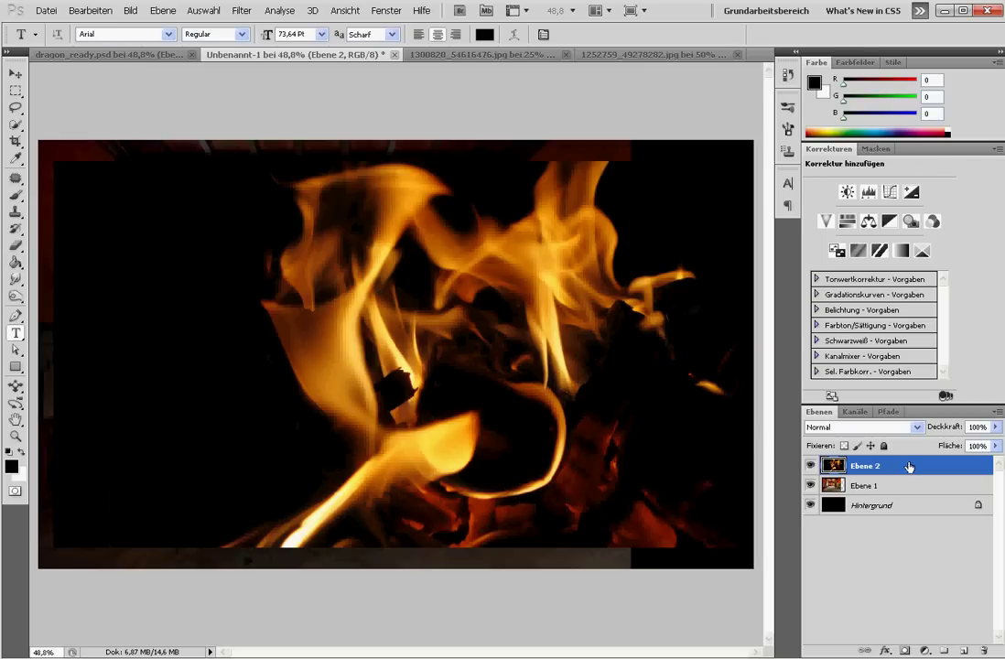
Step: Scale fire layer Ebene 2 to full canvas height at about 80% width, then view dragon_ready.psd
key("ctrl+t")
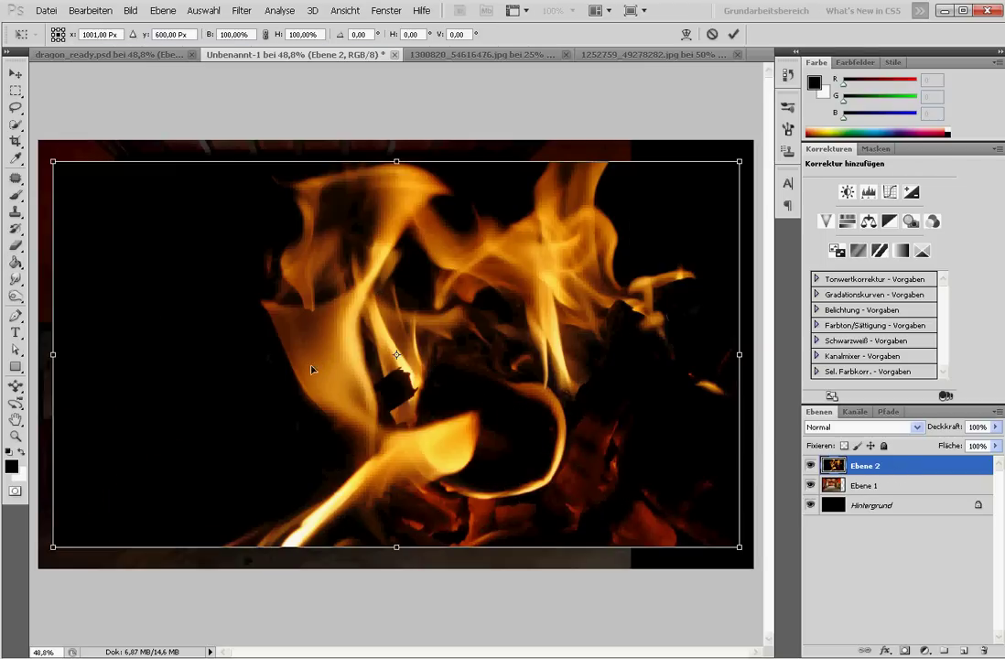
left_click_drag(54, 162, 37, 140)
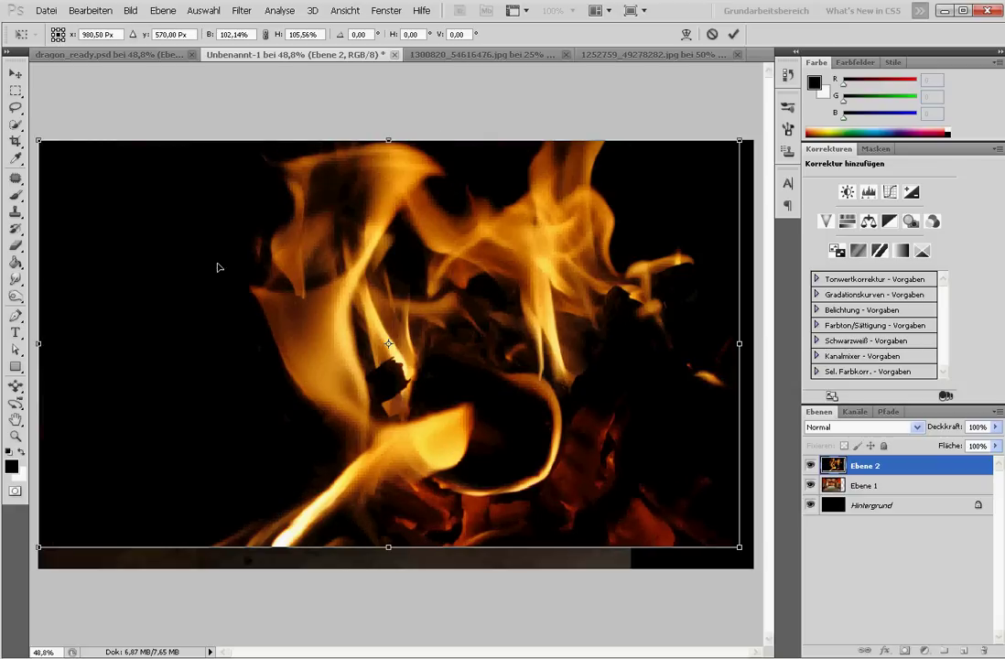
left_click_drag(723, 359, 589, 365)
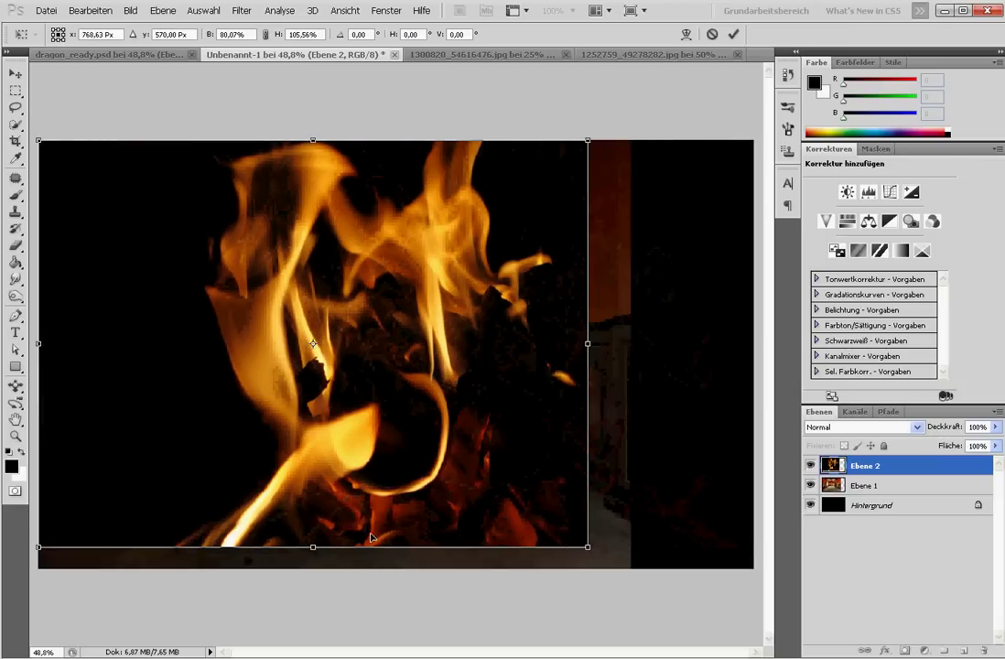
left_click_drag(370, 538, 368, 559)
key("Return")
key("t")
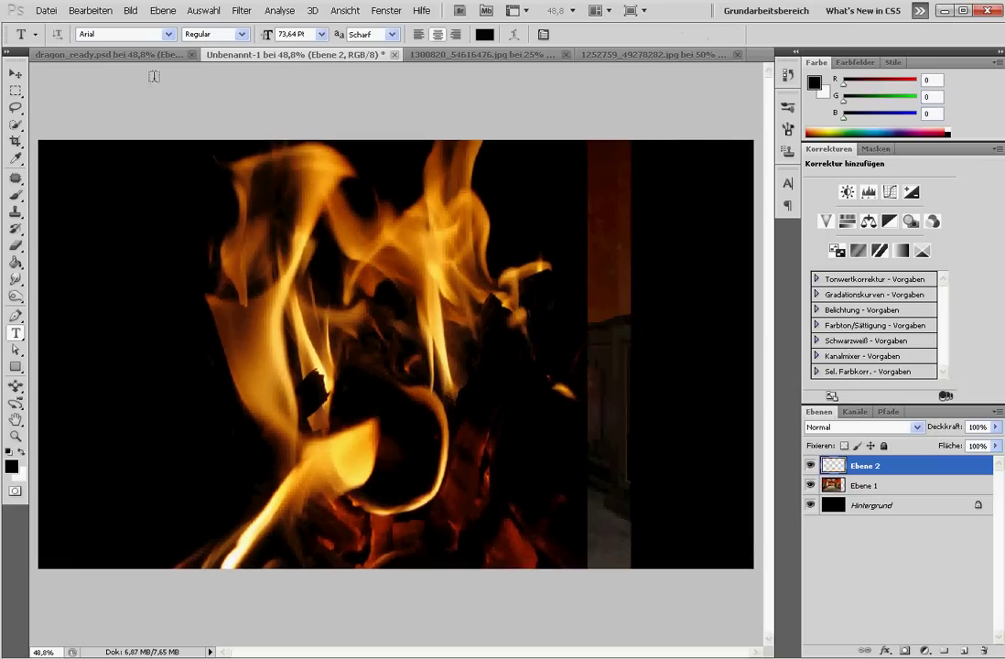
left_click(137, 52)
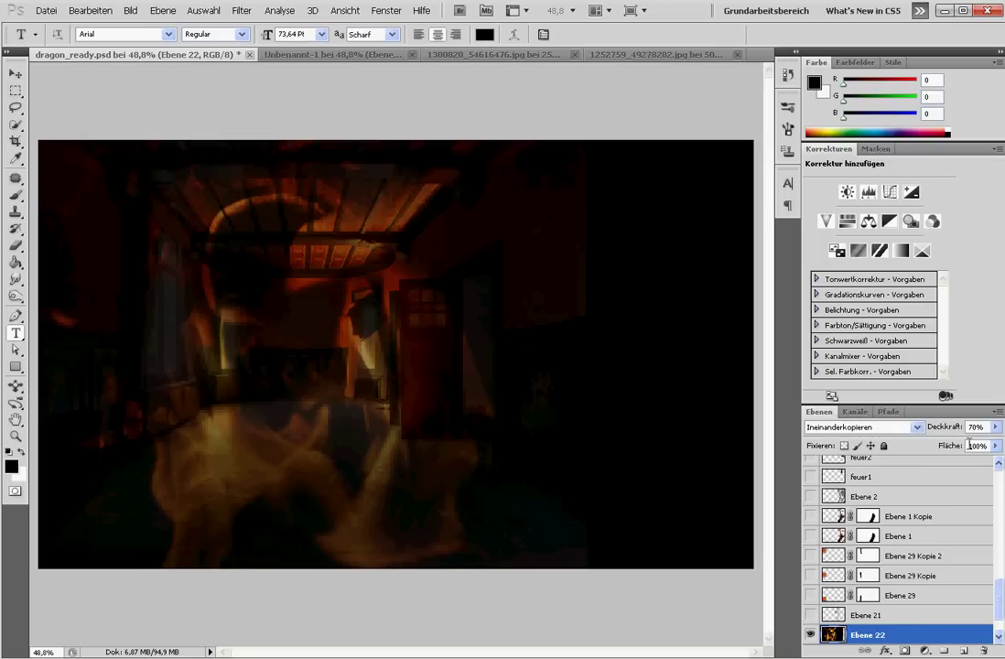
Step: Set fire layer Ebene 2 to Ineinanderkopieren (Overlay) blend mode at 70% opacity
left_click(334, 55)
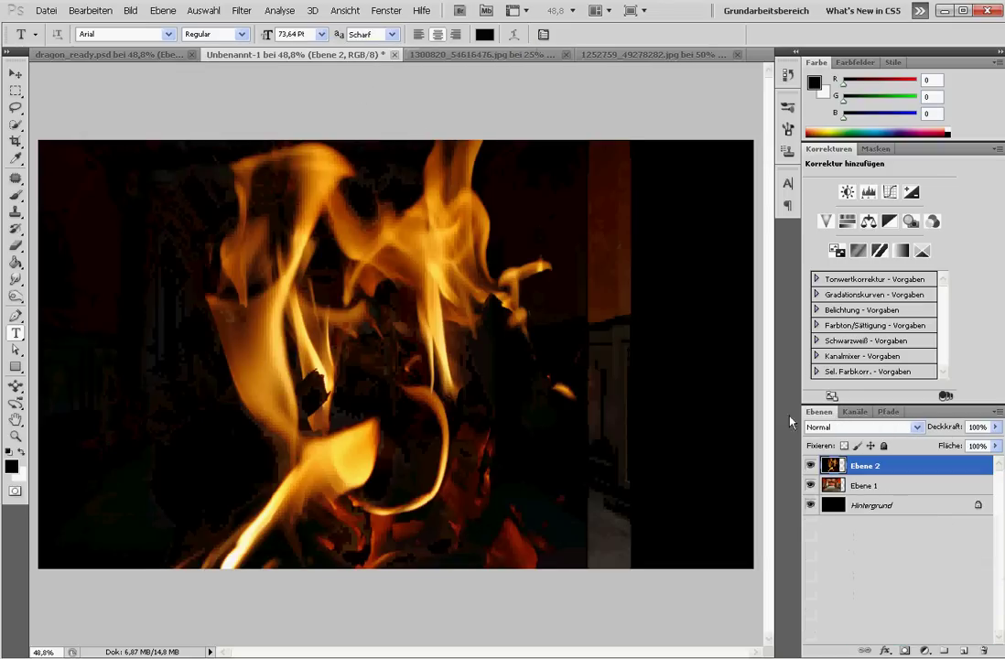
left_click(865, 427)
left_click(858, 195)
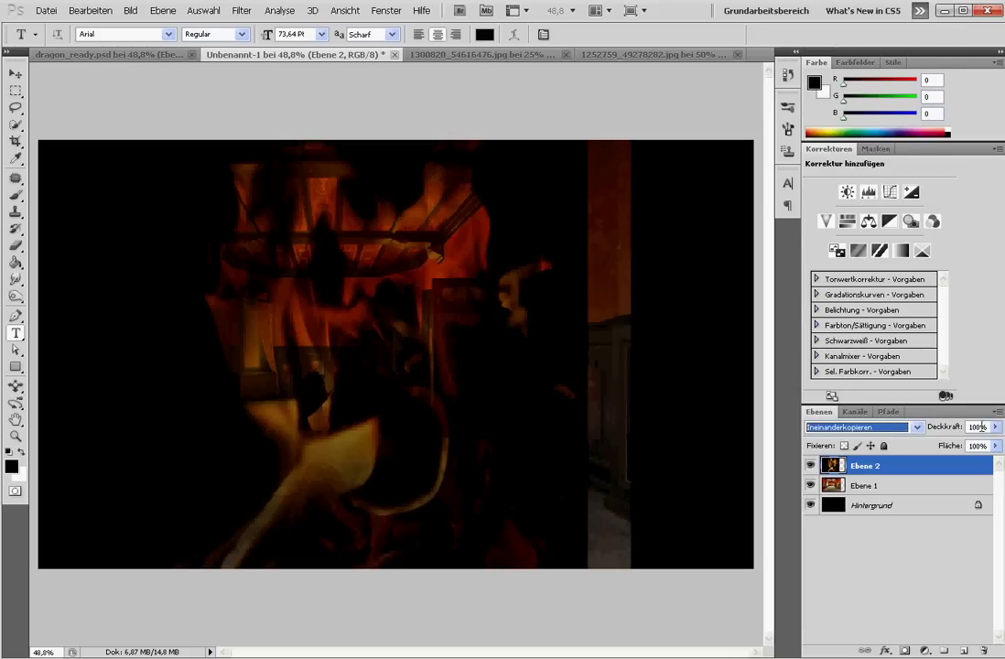
left_click(978, 427)
type("0")
key("Return")
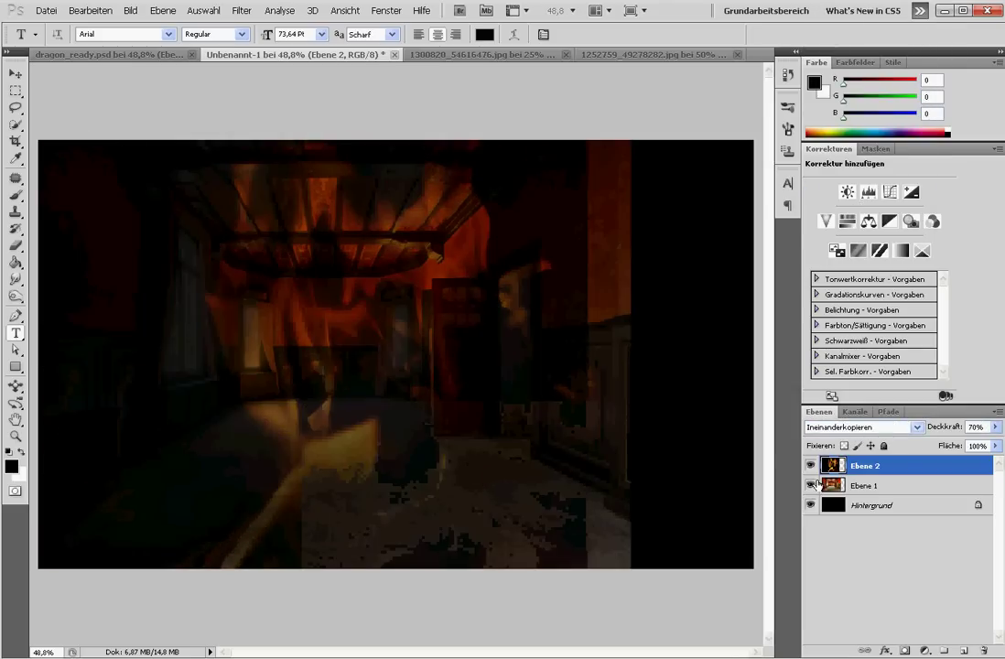
Step: After comparing with dragon_ready.psd, enlarge the fire layer to about 127% and shift it right
left_click(156, 55)
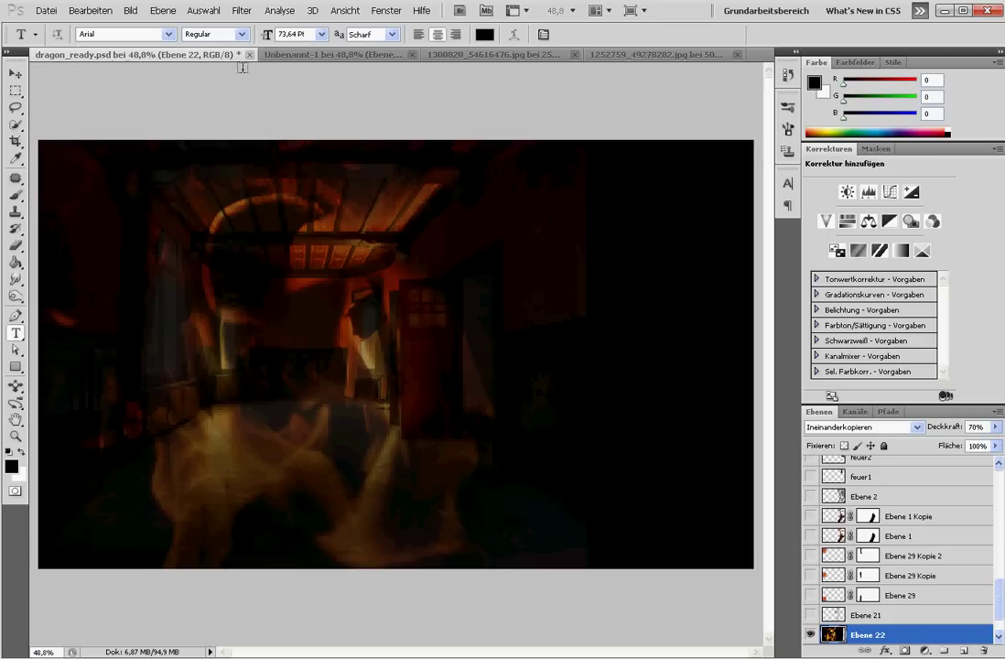
left_click(274, 54)
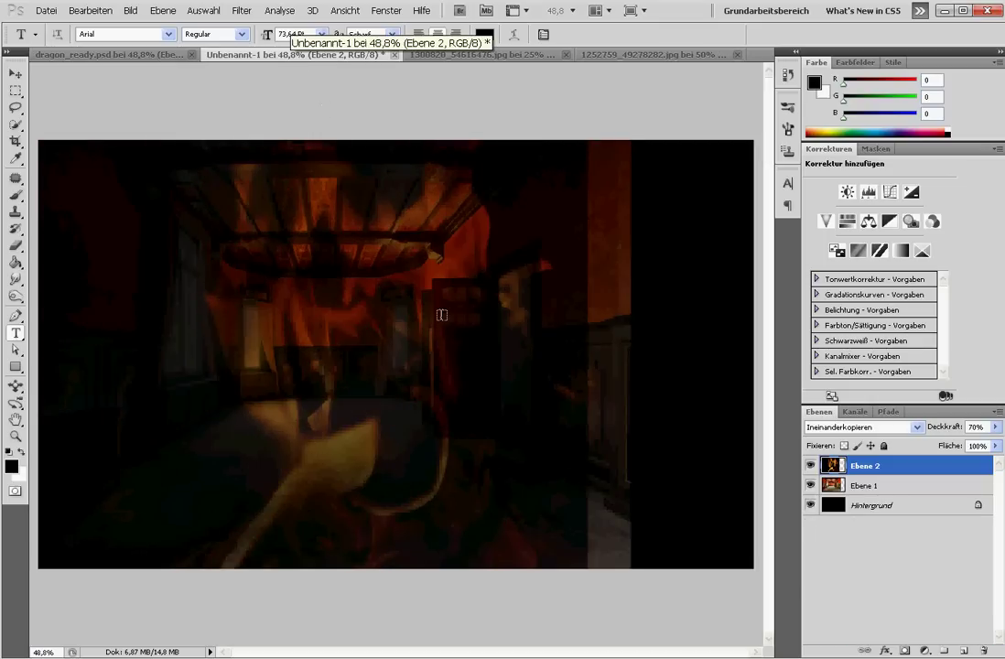
key("ctrl+t")
left_click_drag(34, 568, 9, 651)
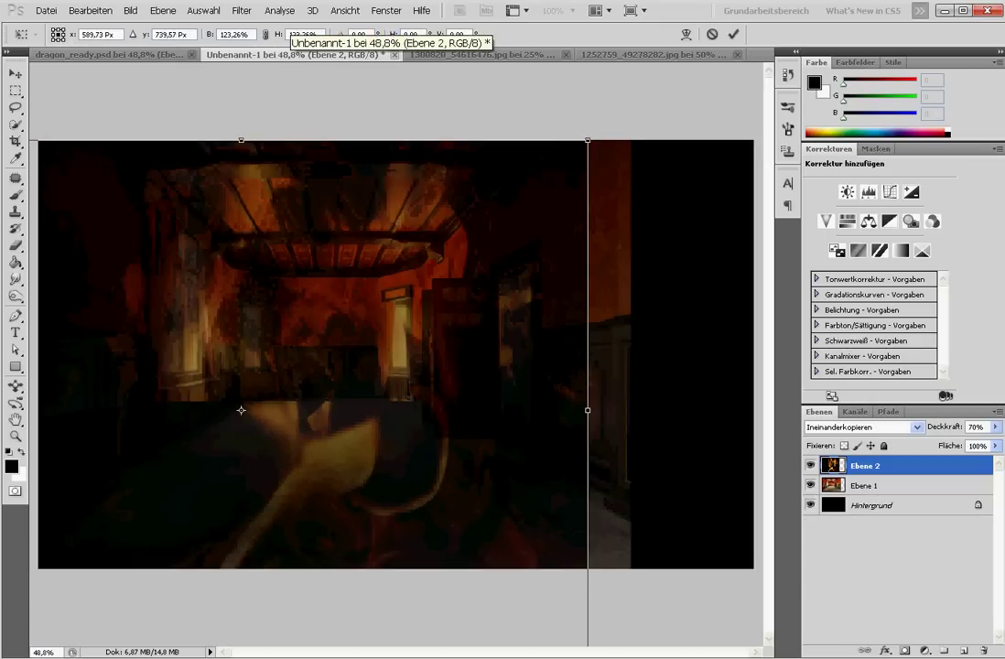
left_click_drag(224, 437, 342, 444)
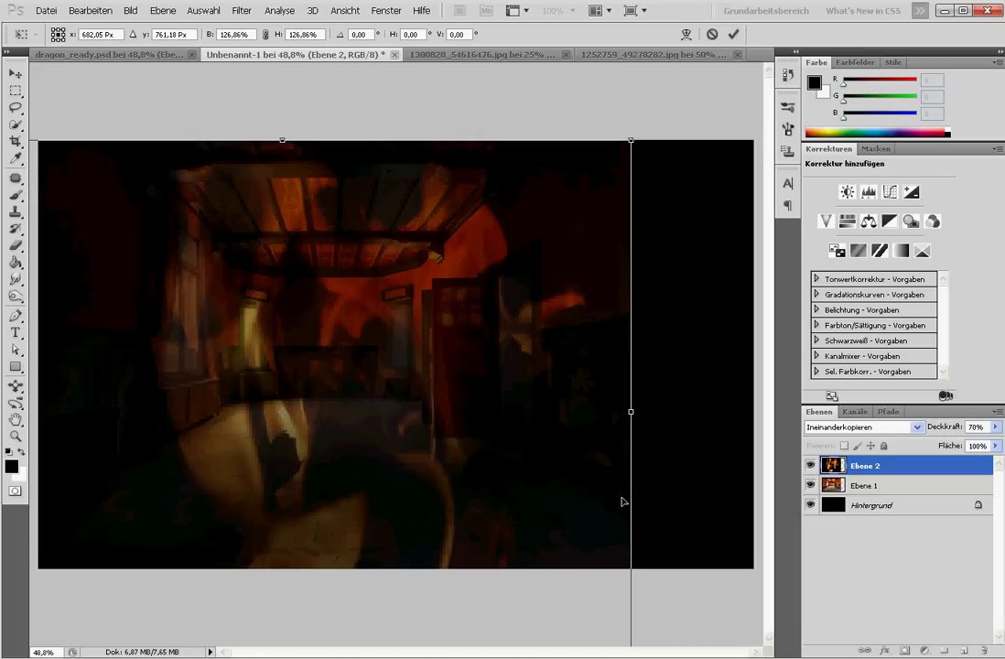
key("Return")
key("t")
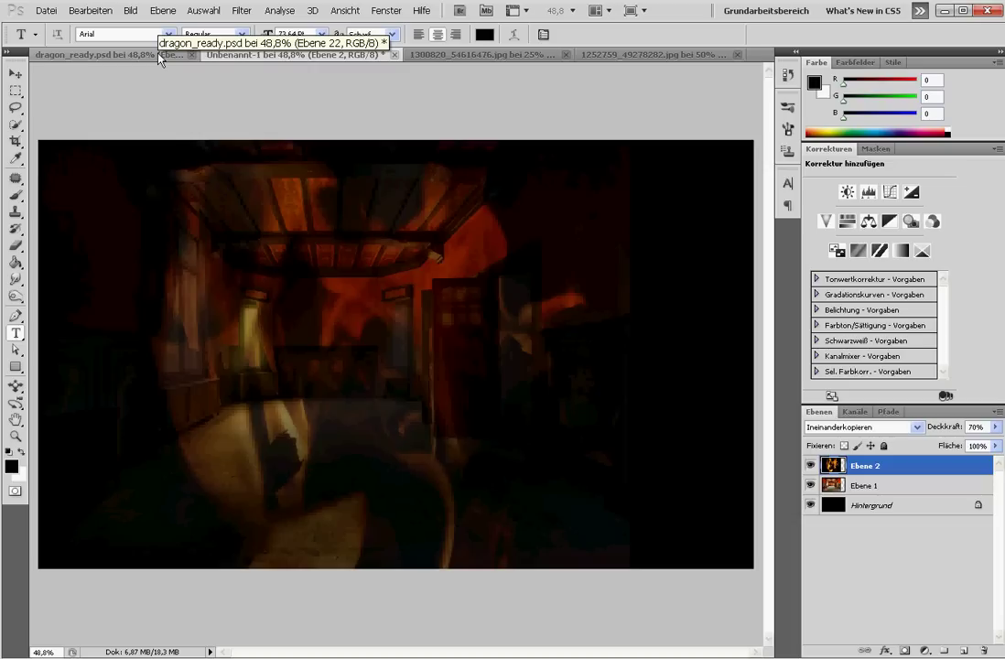
Step: In dragon_ready.psd, toggle Ebene 21's visibility and show the Ebene 29 Kopie and Kopie 2 layers
left_click(158, 57)
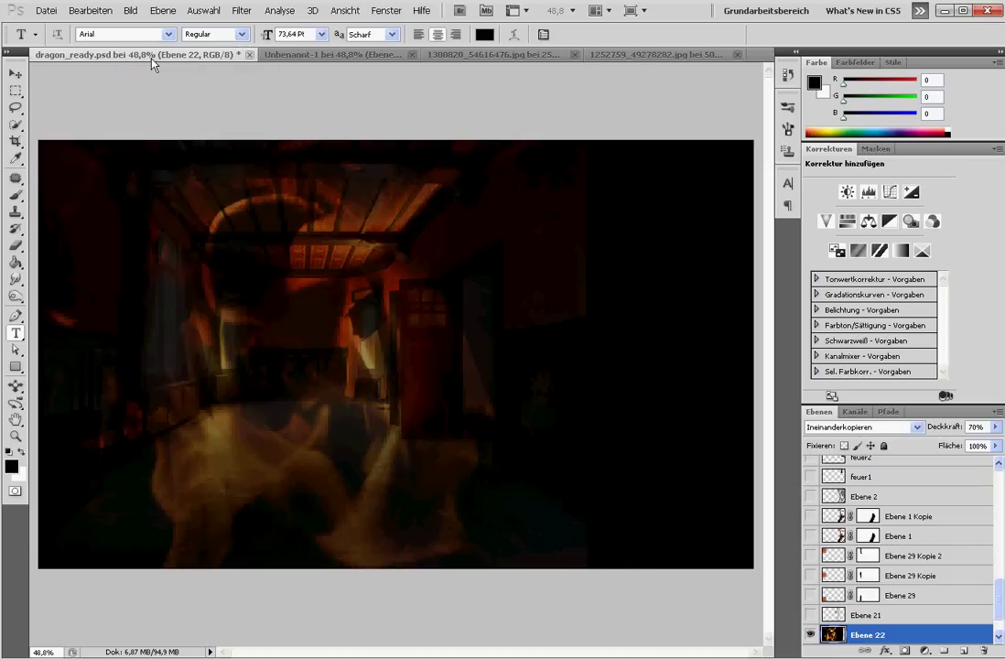
left_click(861, 620)
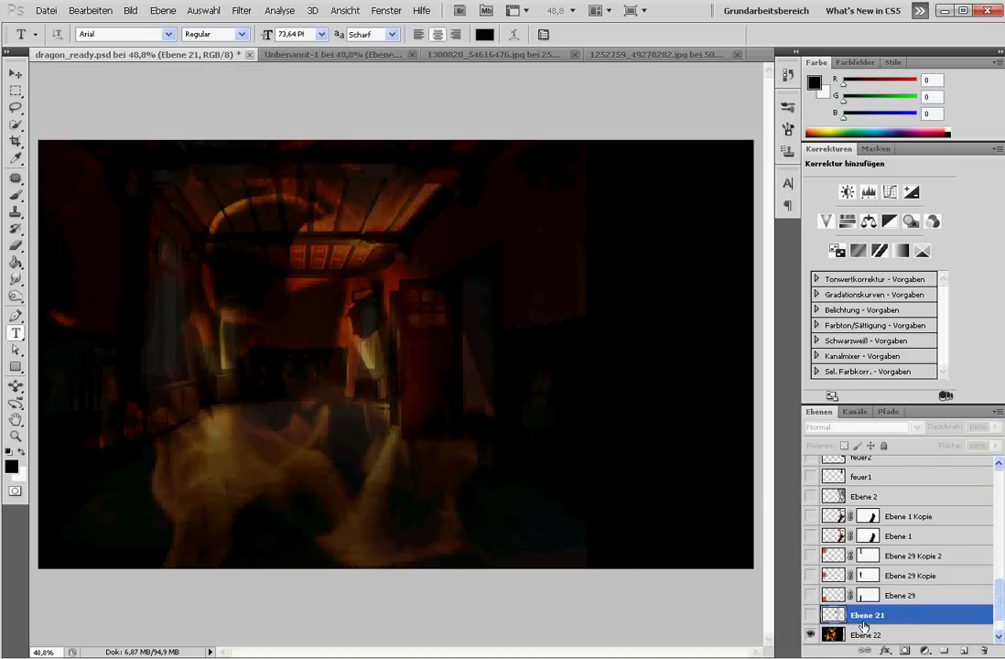
left_click(810, 616)
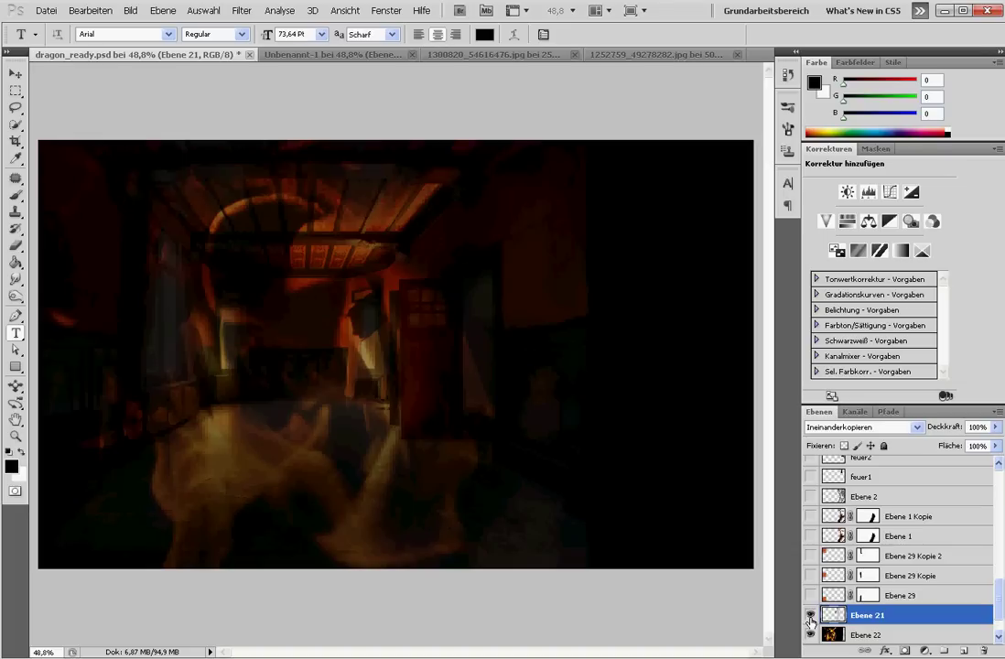
left_click(810, 618)
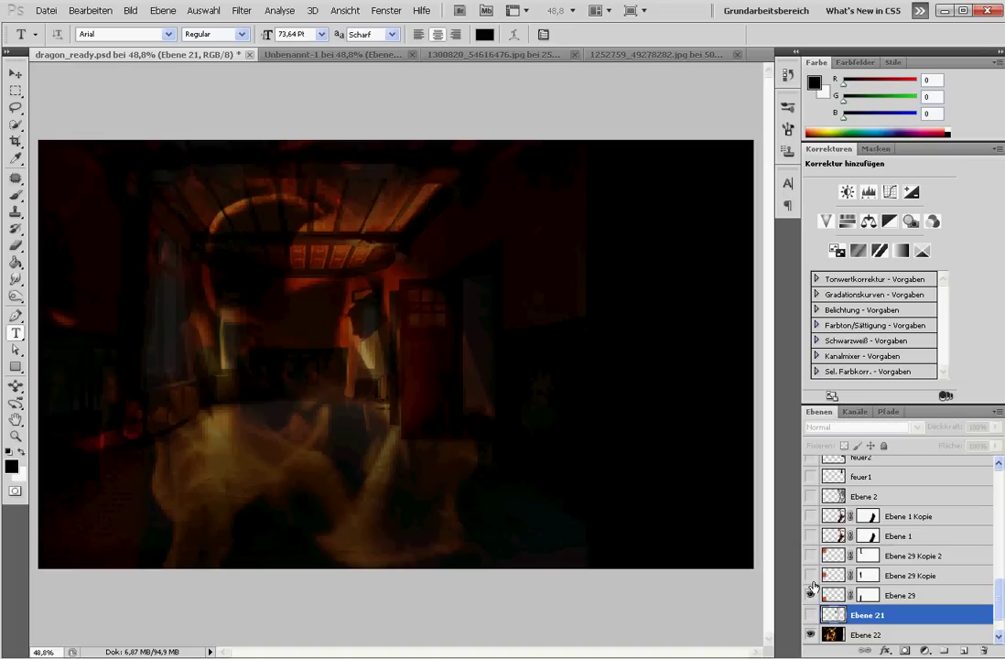
left_click_drag(811, 587, 809, 555)
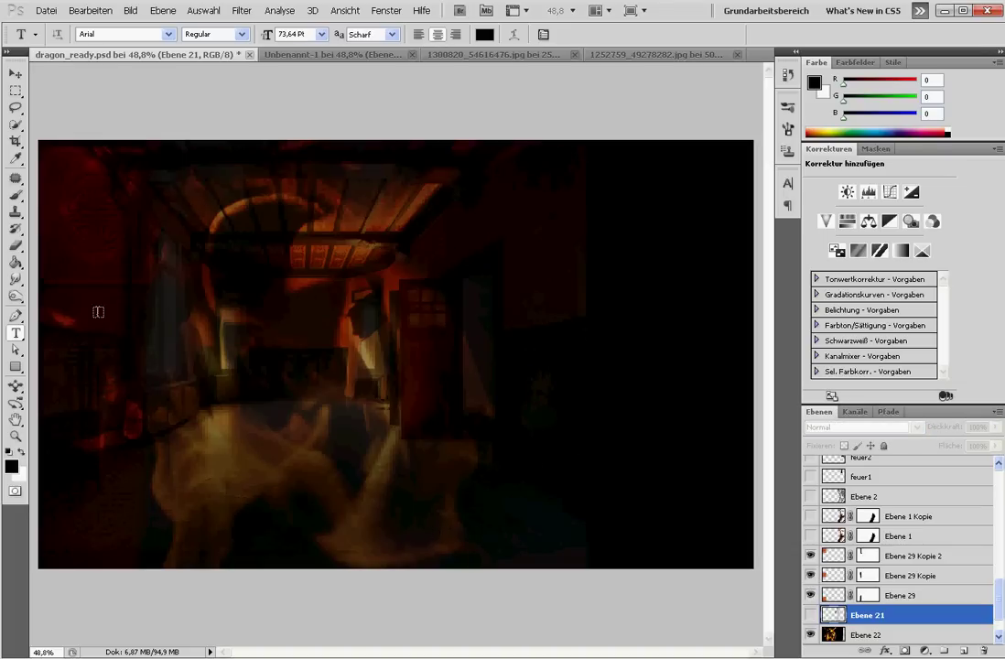
left_click(279, 55)
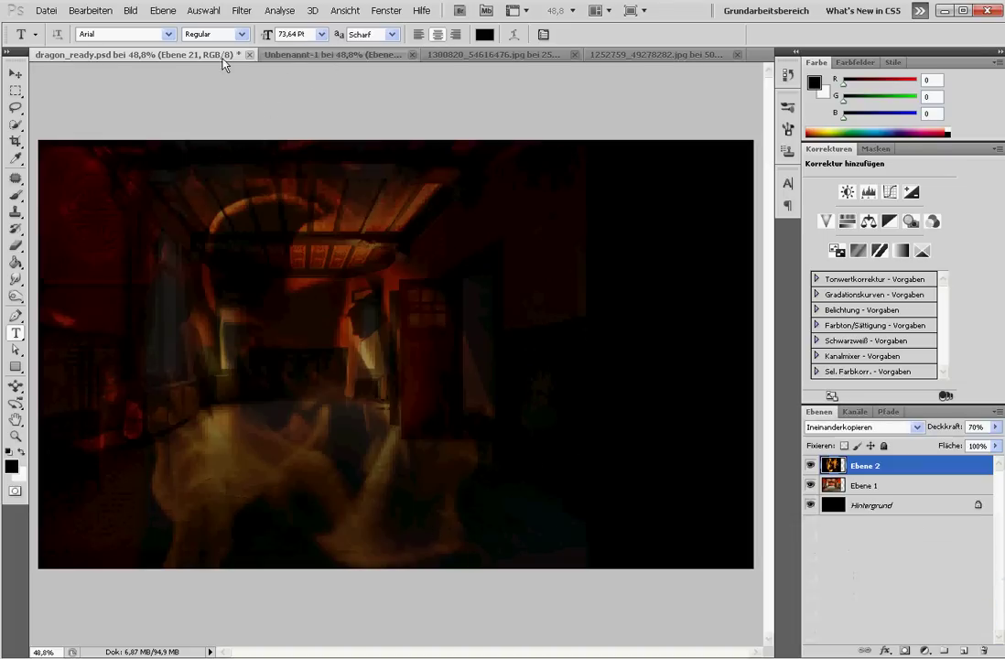
Step: Open 4821206-chinese-ornaments.jpg using the Open dialog's thumbnail view
left_click(46, 10)
left_click(67, 38)
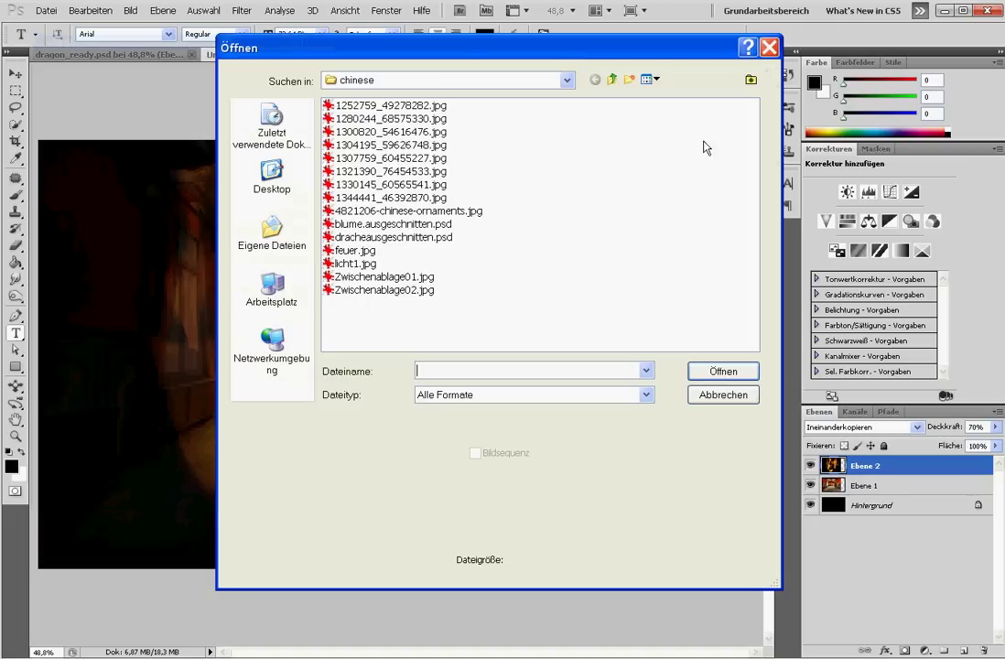
left_click(649, 80)
left_click(673, 96)
scroll(737, 311, "down", 3)
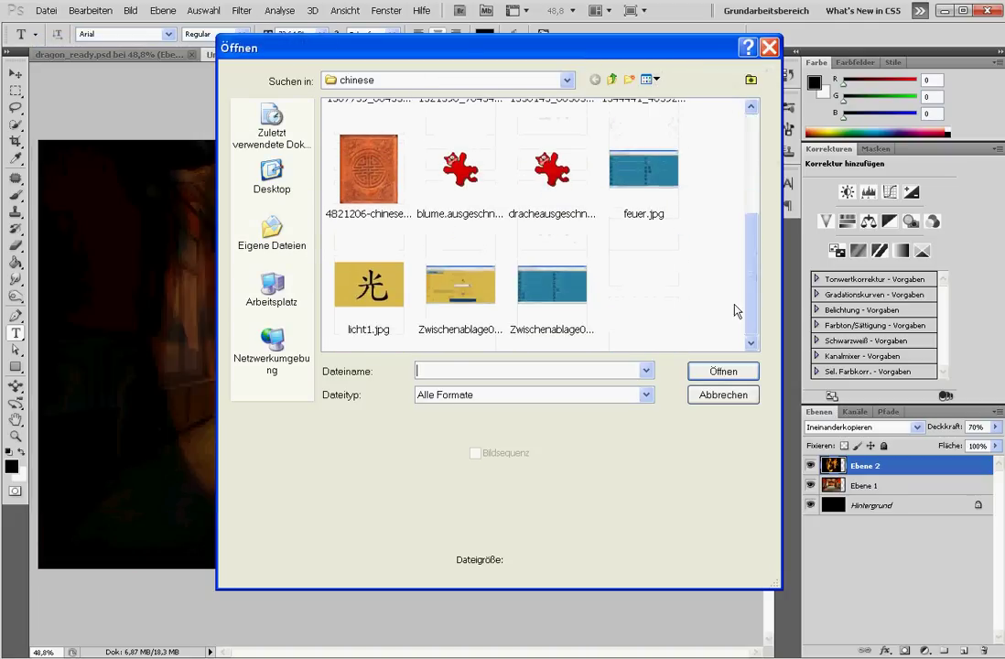
left_click(383, 183)
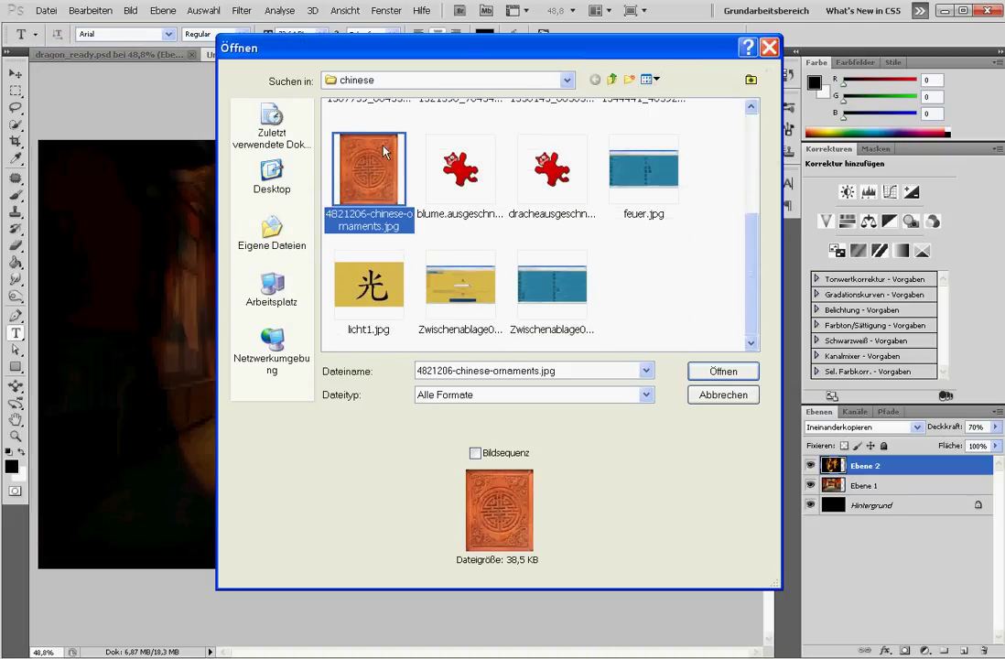
left_click(722, 371)
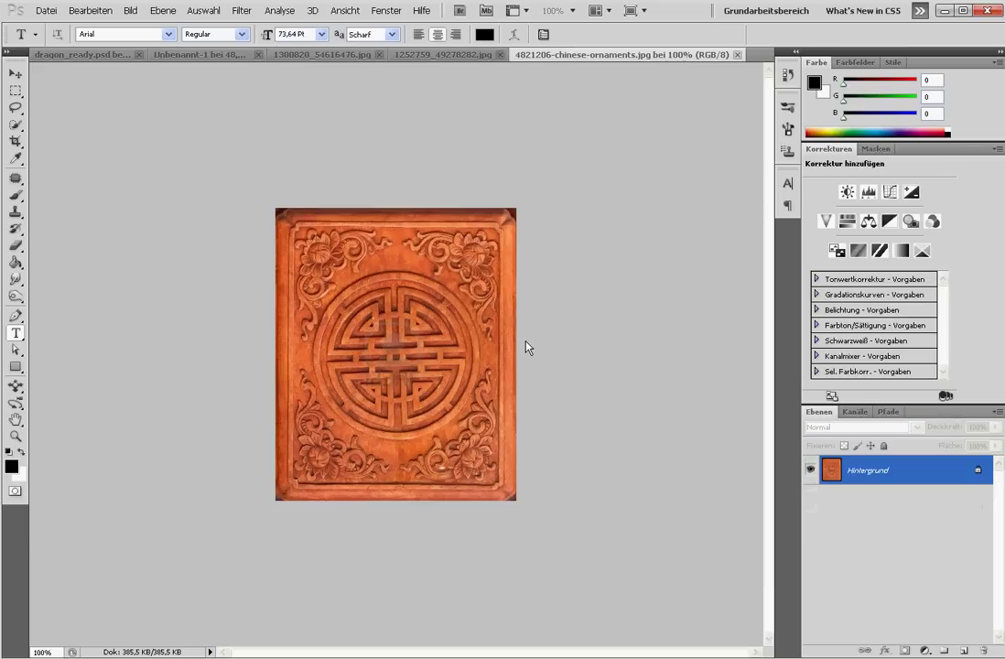
Step: Paste the ornament tile into Unbenannt-1 as Ebene 3, moved and enlarged in the bottom-left corner
left_click(345, 56)
left_click(192, 52)
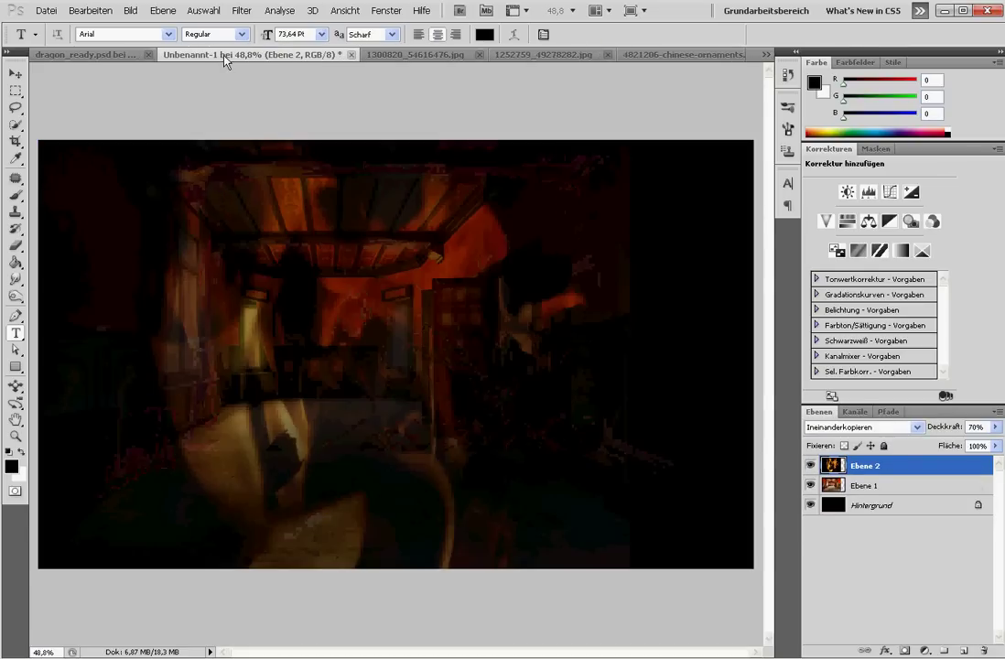
key("ctrl+v")
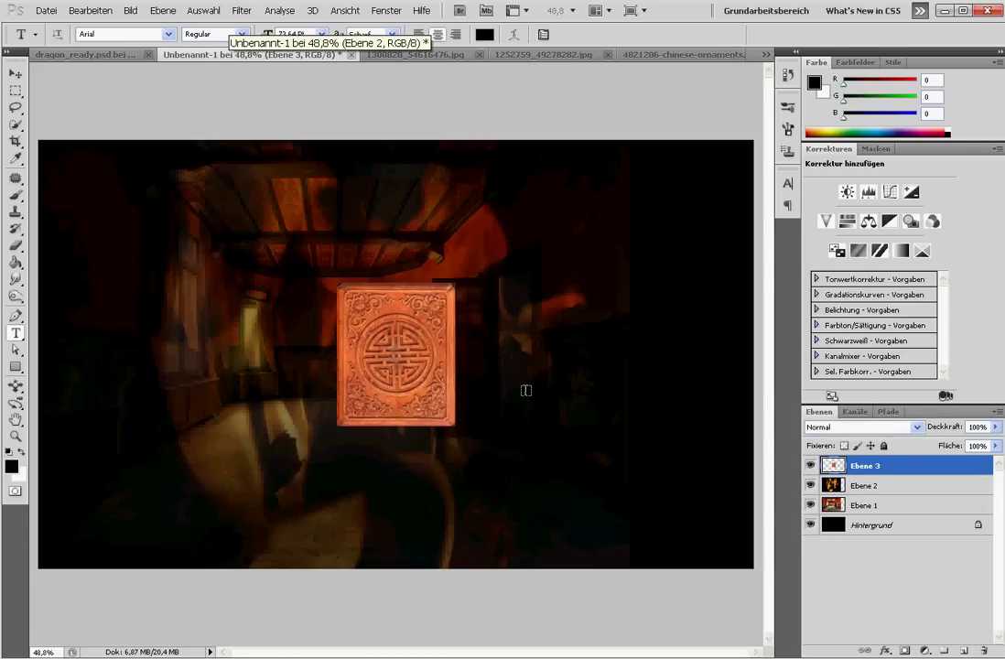
key("ctrl+t")
mouse_move(430, 394)
left_mouse_down()
mouse_move(131, 537)
mouse_move(132, 520)
left_mouse_up()
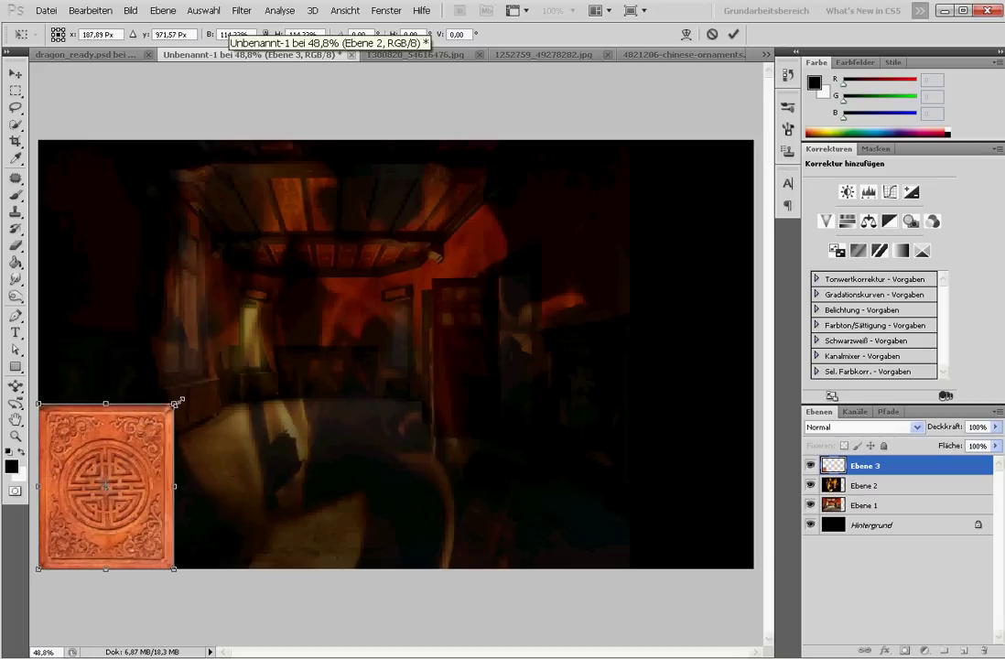
left_click_drag(157, 423, 174, 404)
key("Return")
key("t")
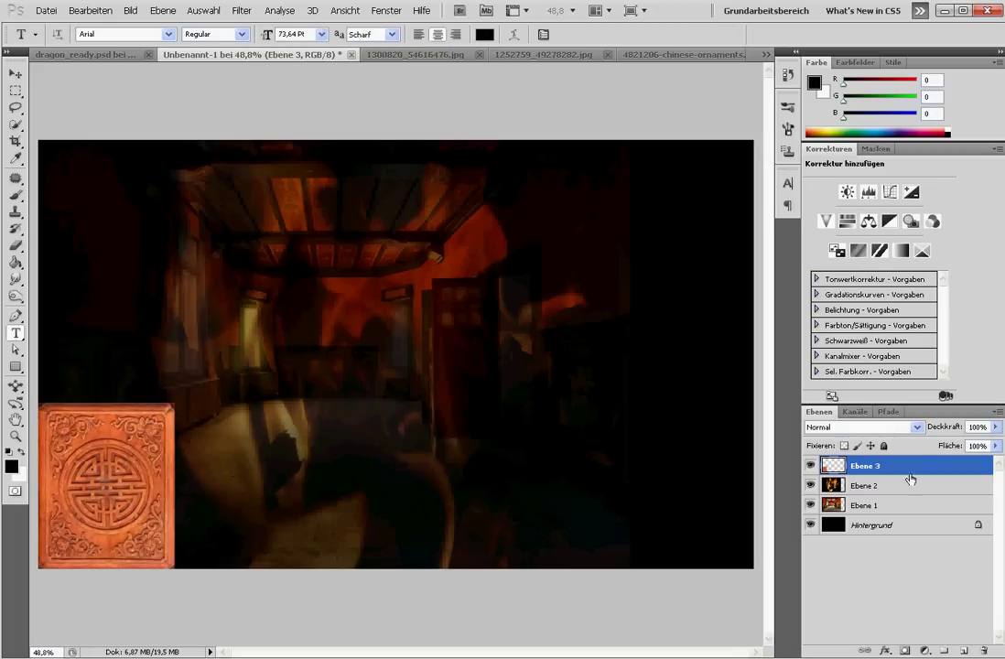
Step: Duplicate the ornament tile layer twice and move the copies up into a left-edge column
left_click_drag(913, 471, 964, 650)
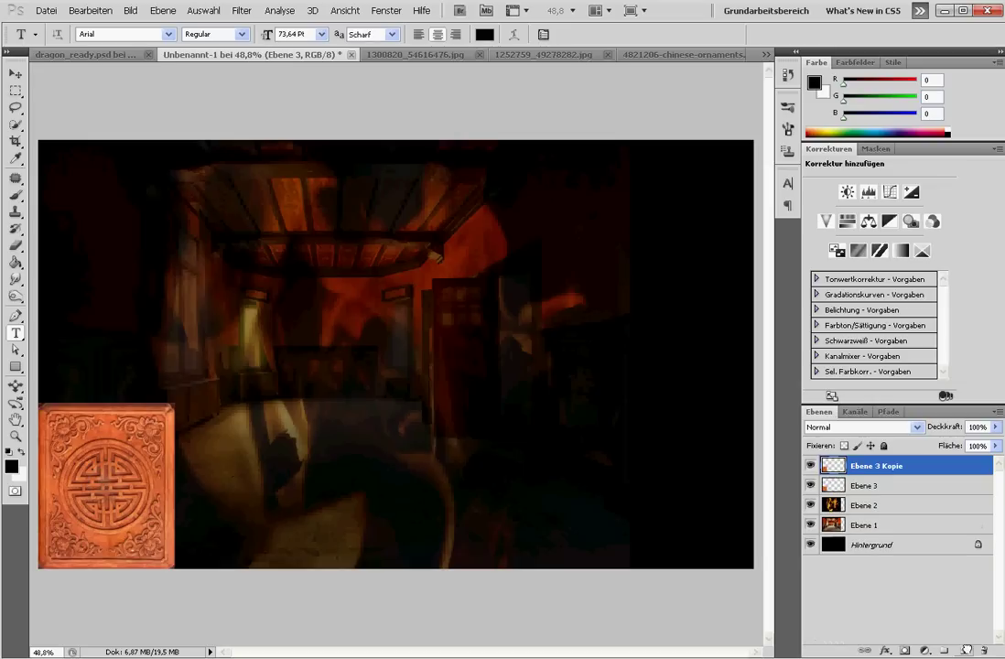
left_click_drag(945, 468, 967, 652)
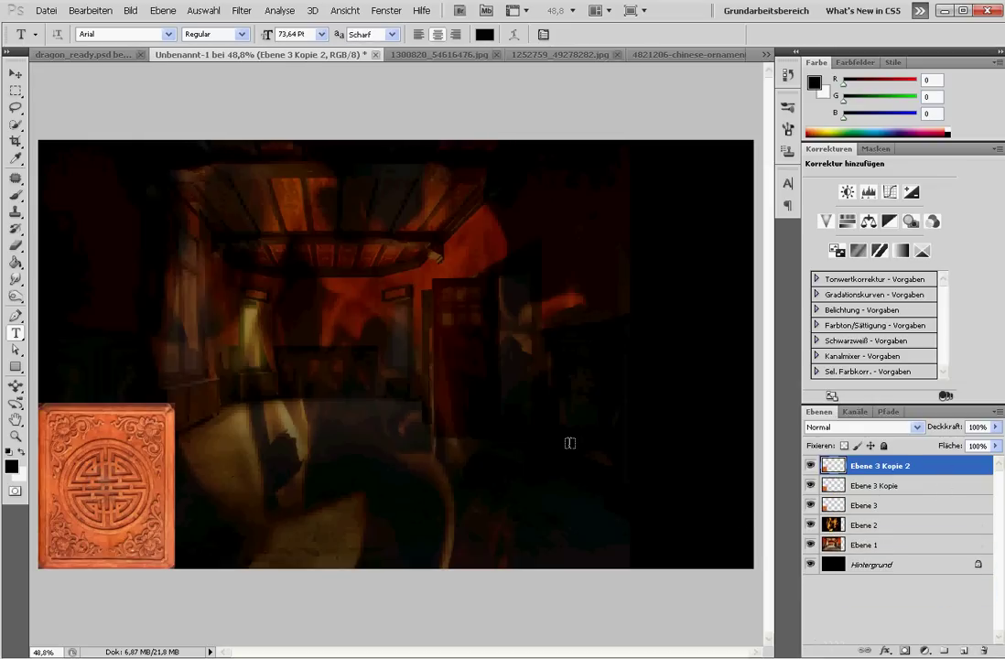
left_click(16, 74)
left_click_drag(145, 475, 138, 308)
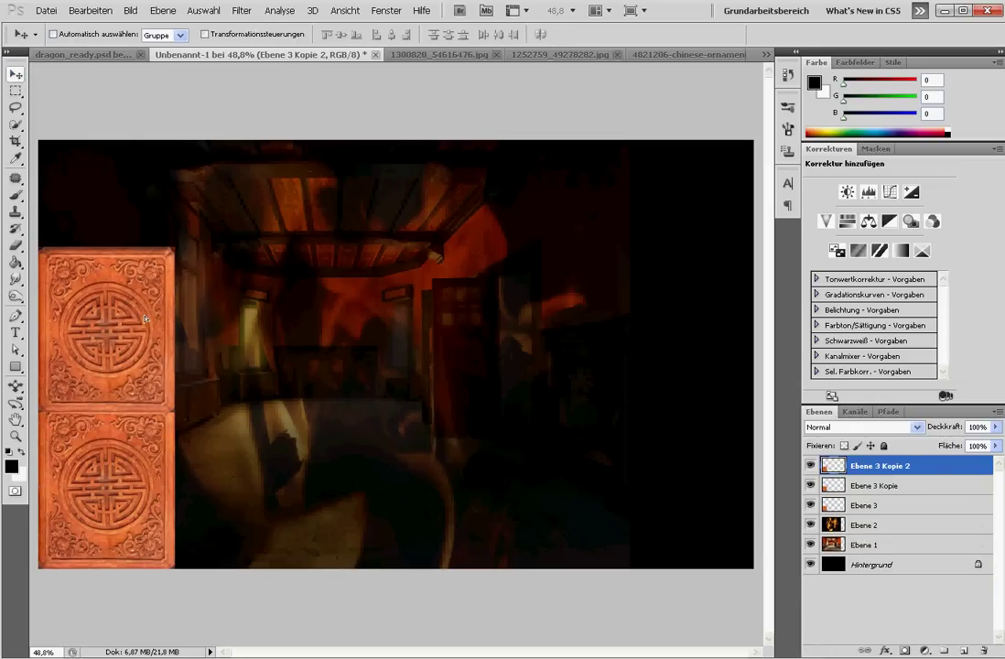
left_click(875, 485)
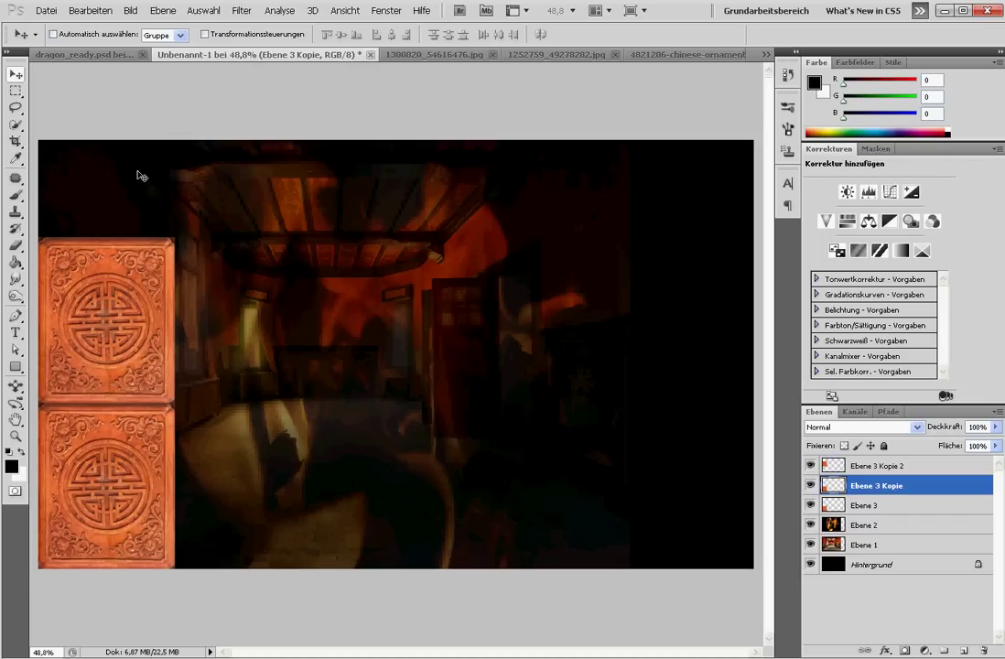
left_click_drag(118, 309, 100, 35)
left_click_drag(143, 375, 122, 186)
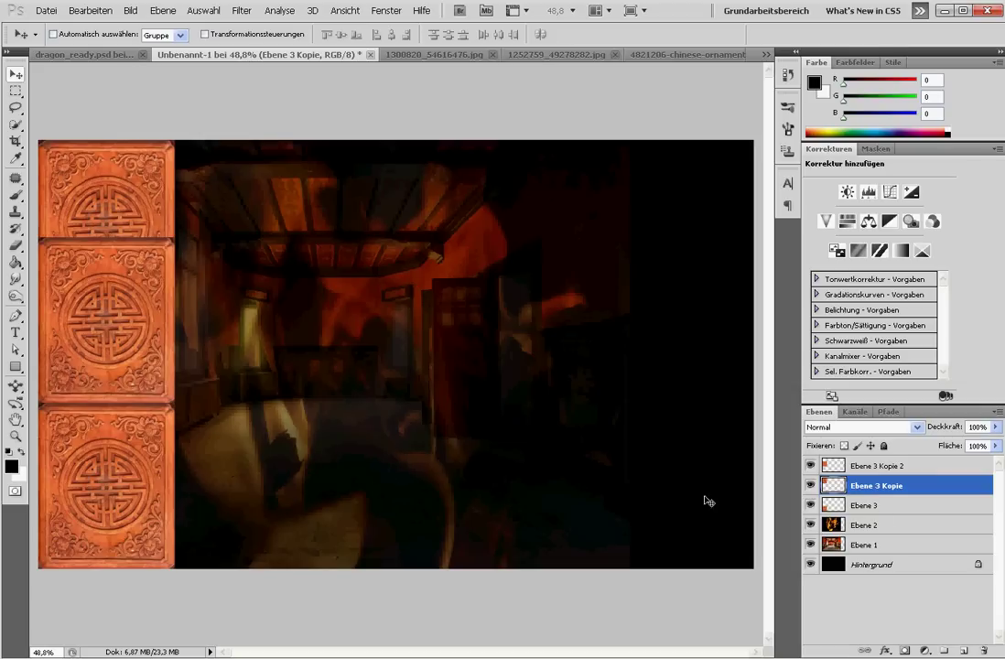
Step: Shrink the top and middle ornament tiles to fit neatly in the column
key("ctrl+t")
left_click_drag(167, 310, 141, 243)
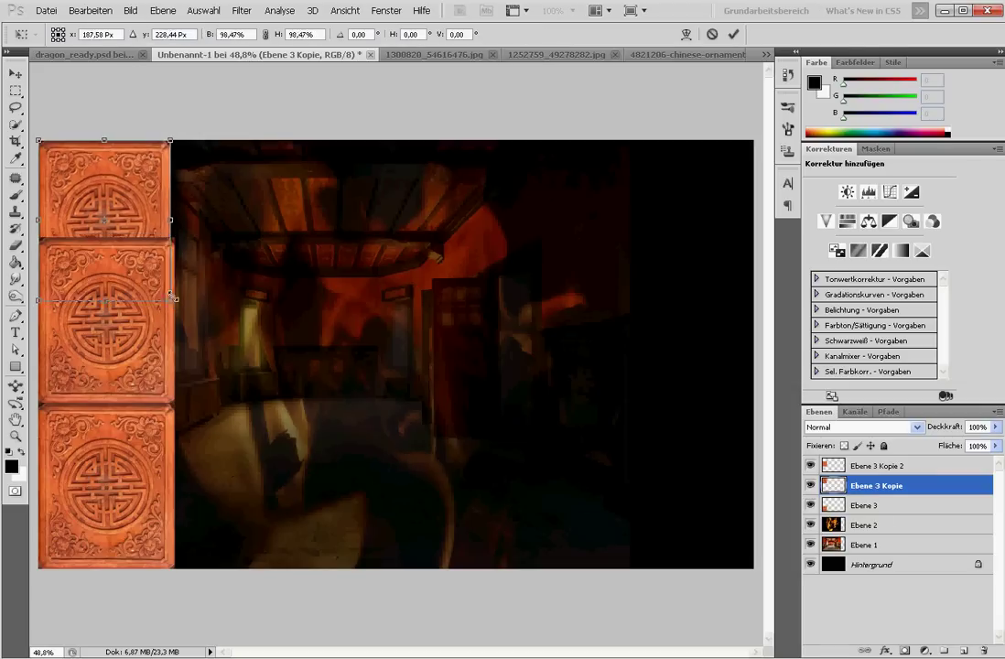
key("Return")
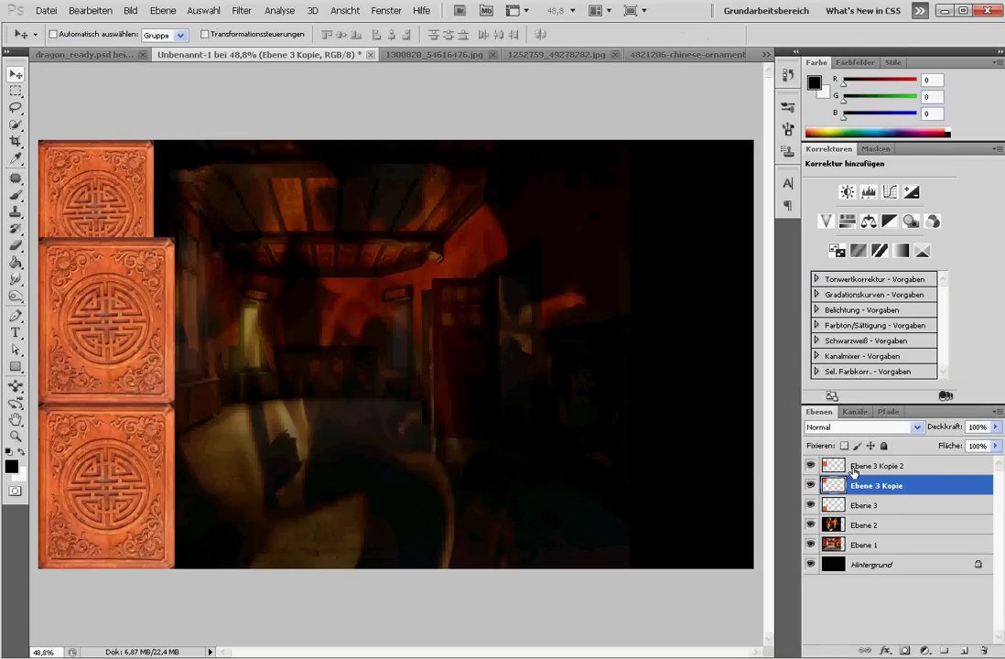
key("alt+bracketright")
key("ctrl+t")
mouse_move(170, 403)
left_mouse_down()
mouse_move(148, 364)
mouse_move(126, 380)
mouse_move(156, 420)
left_mouse_up()
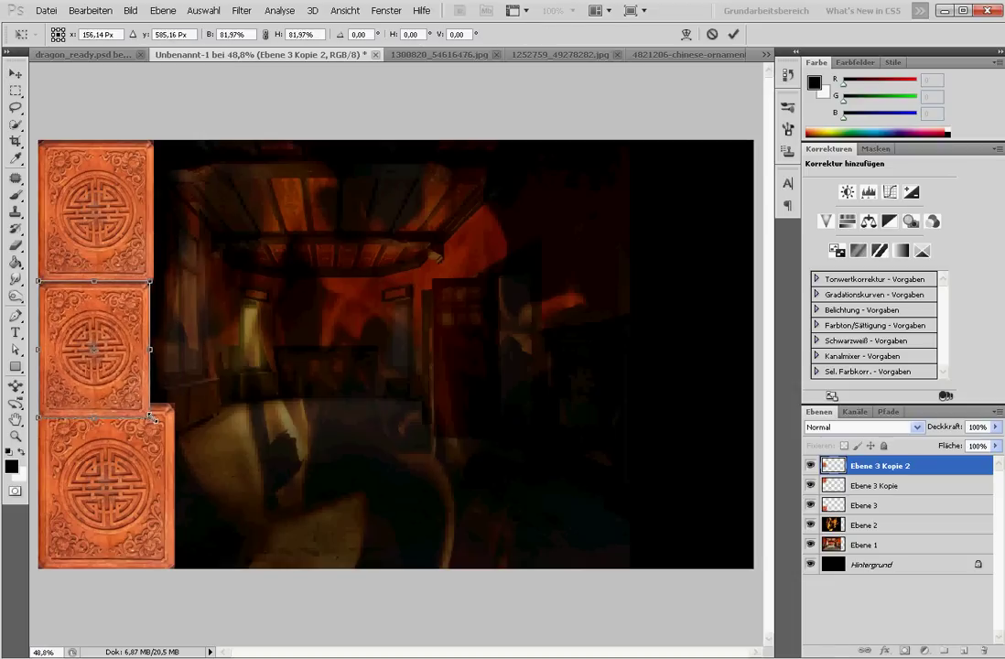
key("Return")
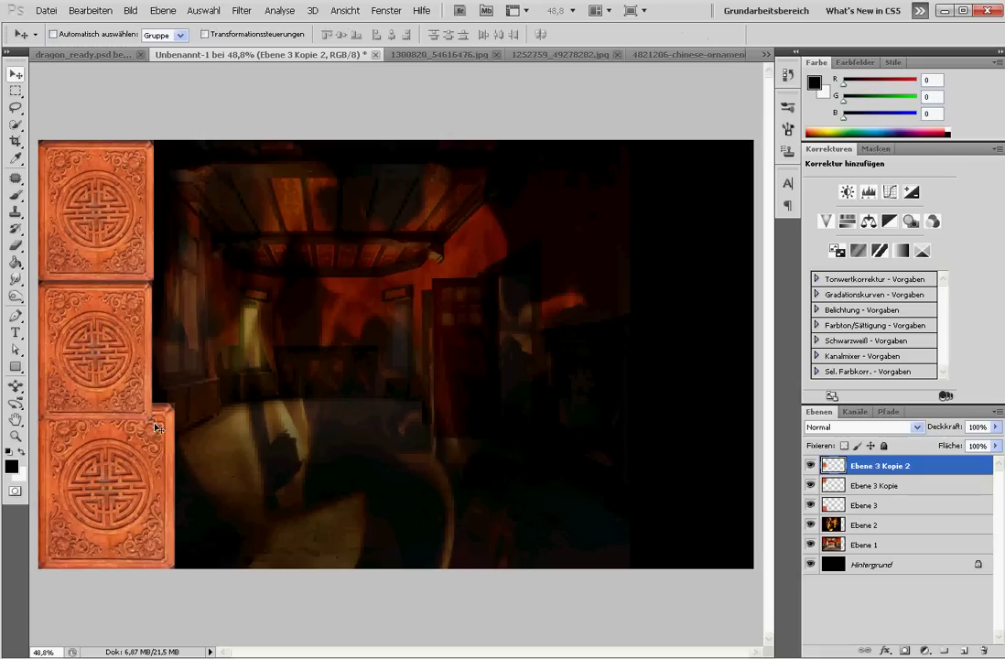
Step: Scale the bottom tile Ebene 3 to 89.20%, nudge it right, then inspect Ebene 29 in dragon_ready.psd
left_click(865, 505)
key("ctrl+t")
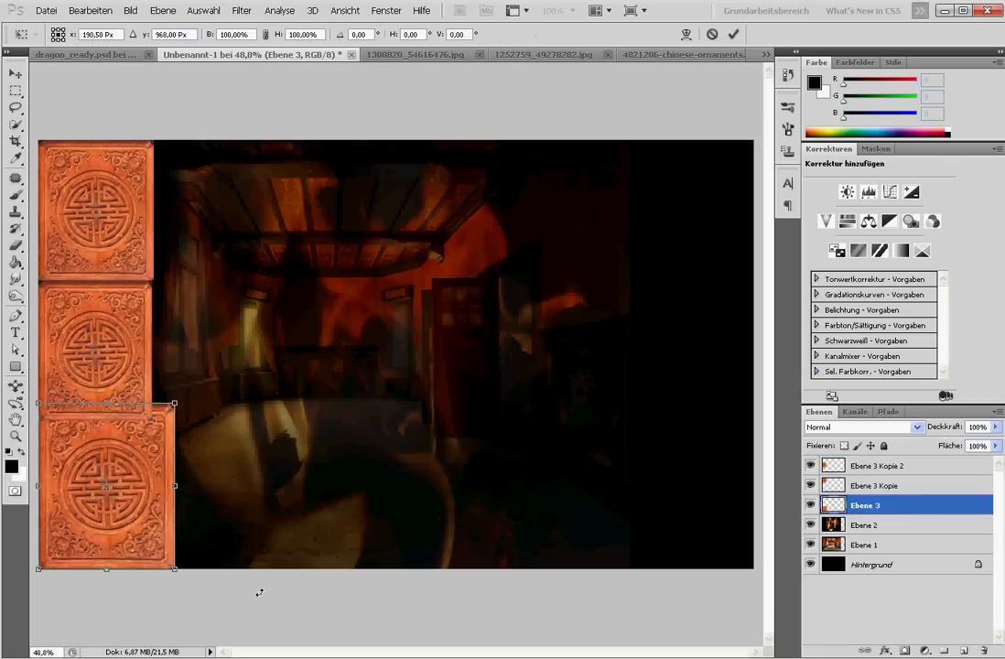
left_click_drag(175, 571, 152, 568)
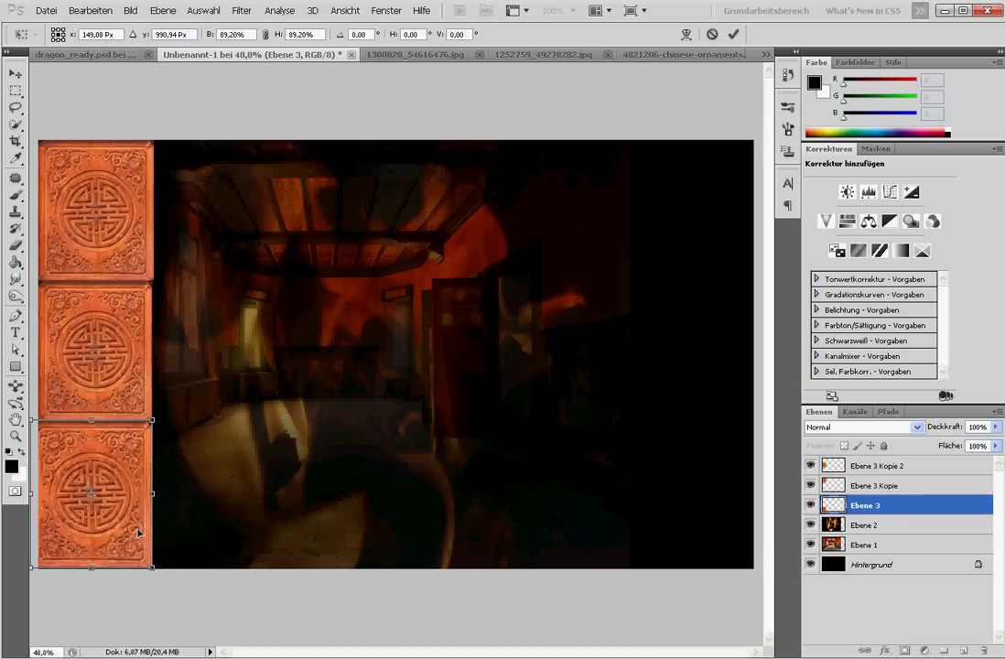
key("Right")
key("Right")
key("Right")
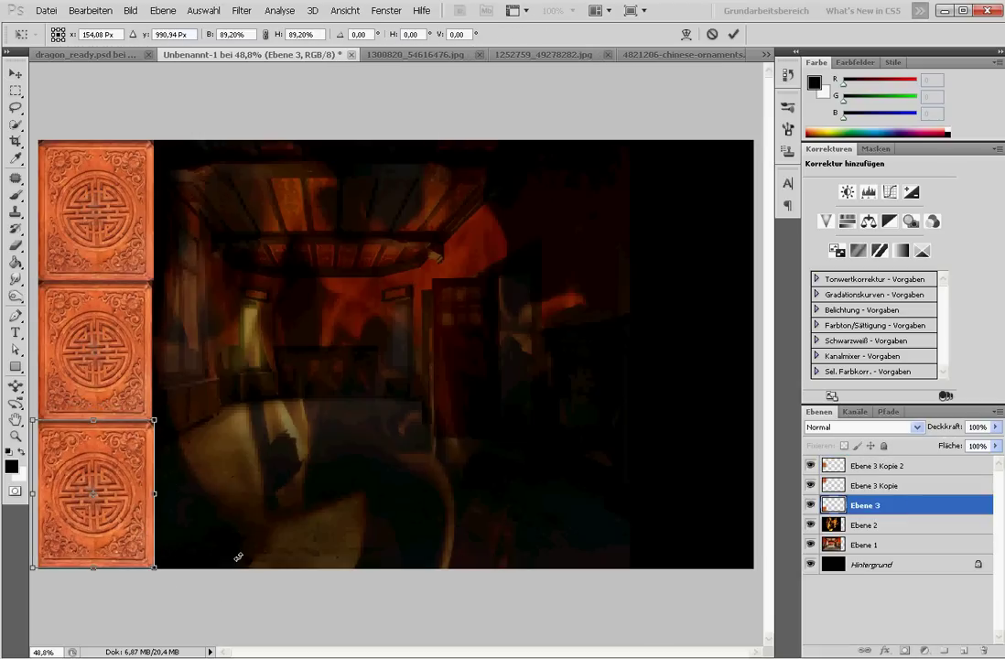
key("Return")
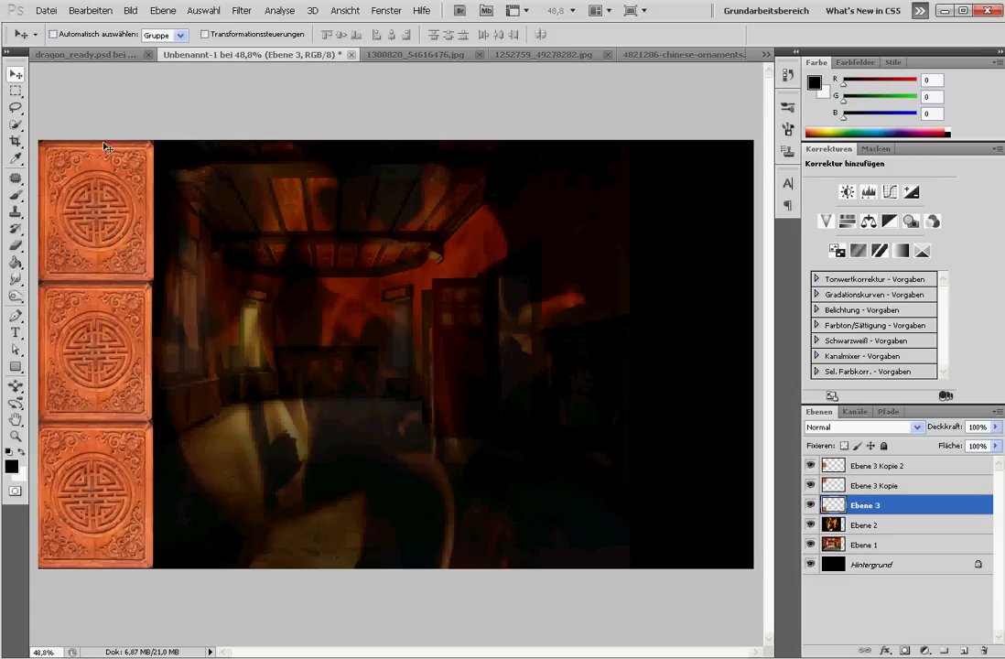
left_click(99, 50)
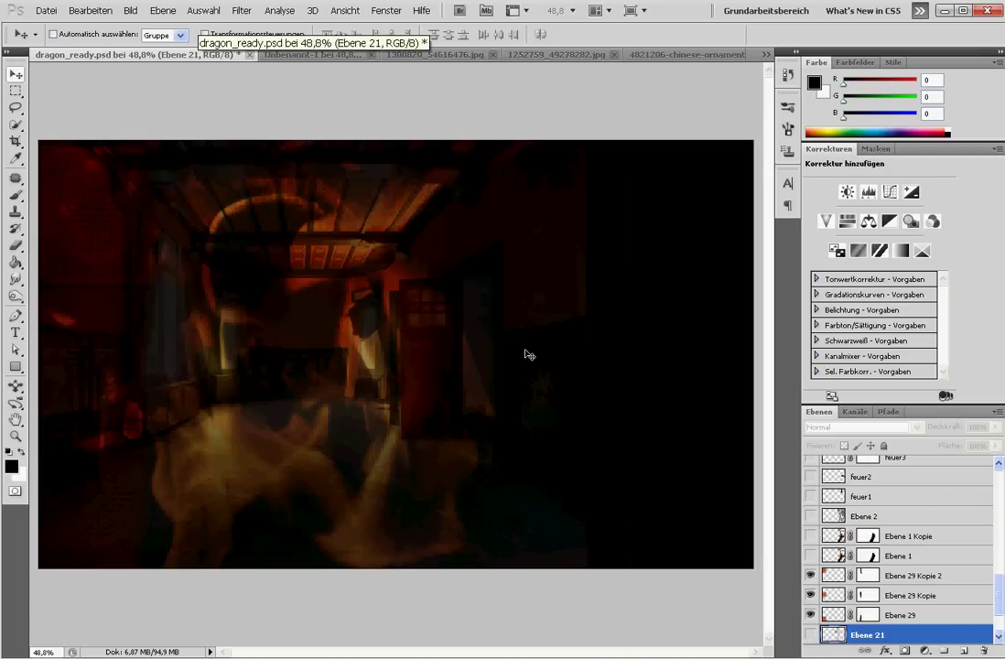
left_click(923, 617)
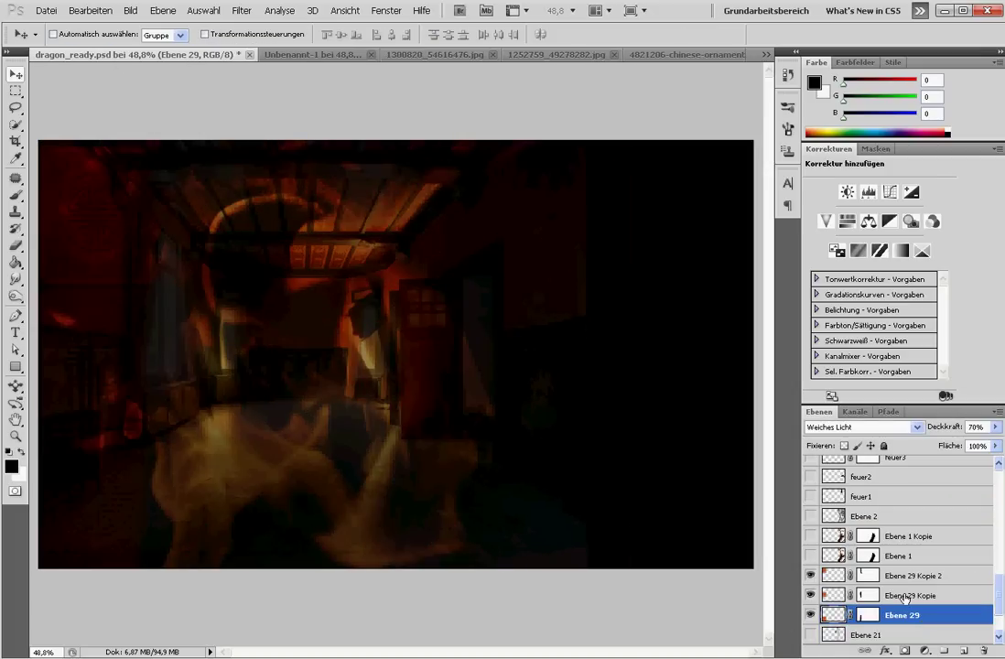
Step: Check the settings of the Ebene 29 Kopie and Ebene 29 Kopie 2 layers
left_click(933, 600)
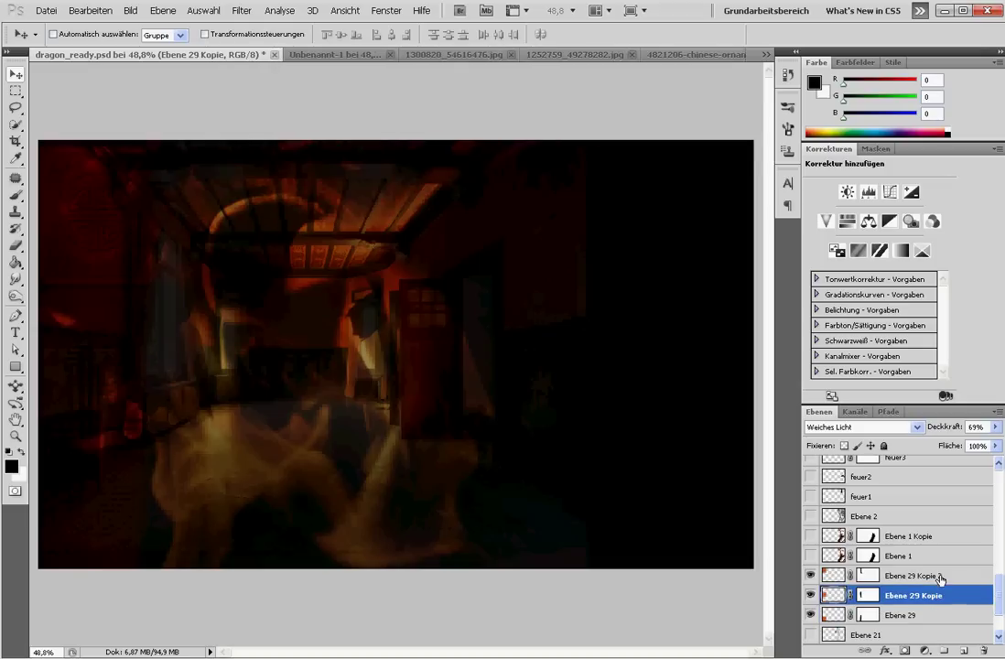
left_click(941, 578)
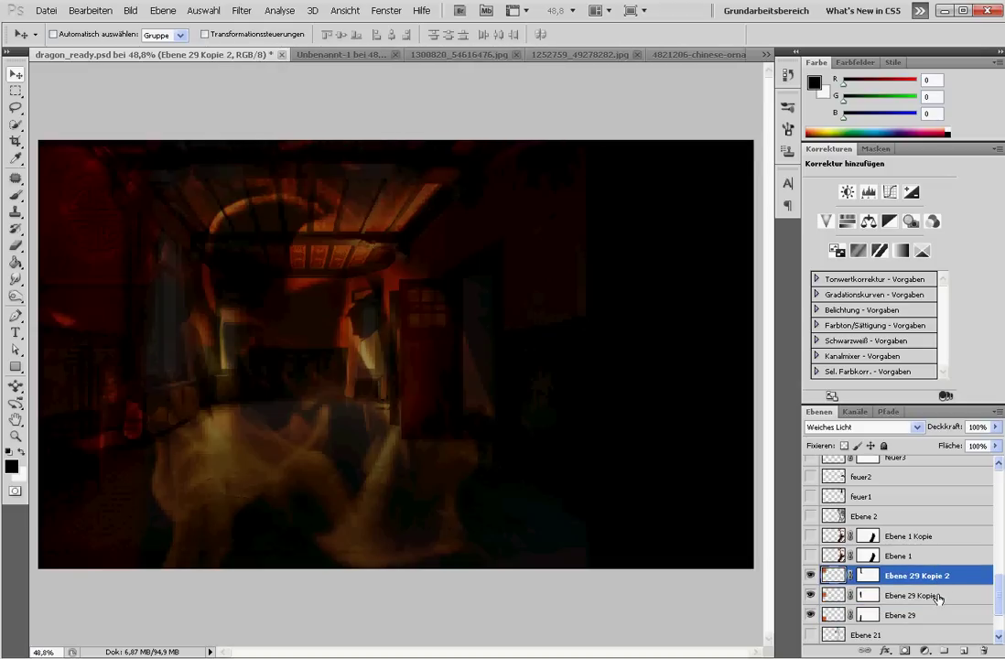
left_click(938, 600)
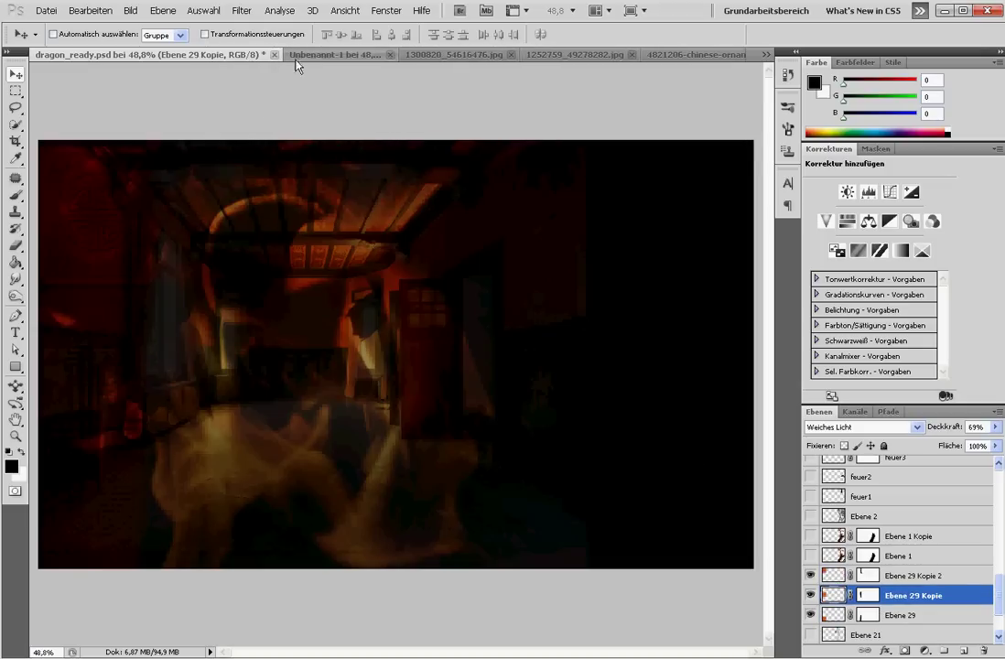
Step: In Unbenannt-1, set Ebene 3, Ebene 3 Kopie and Ebene 3 Kopie 2 to Weiches Licht blending
left_click(324, 55)
left_click(860, 426)
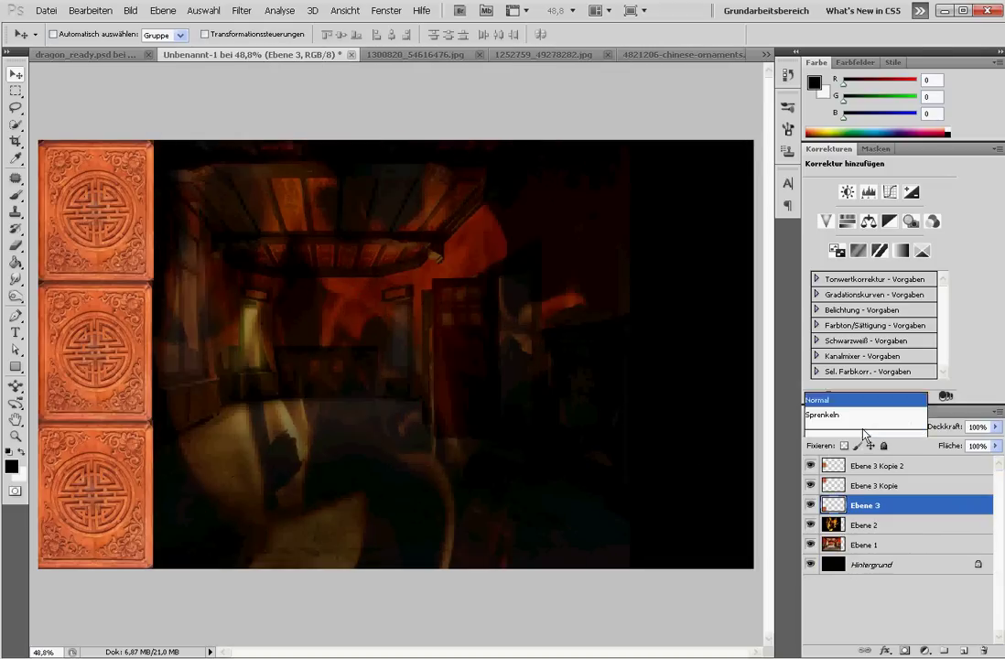
left_click(828, 210)
left_click(875, 485)
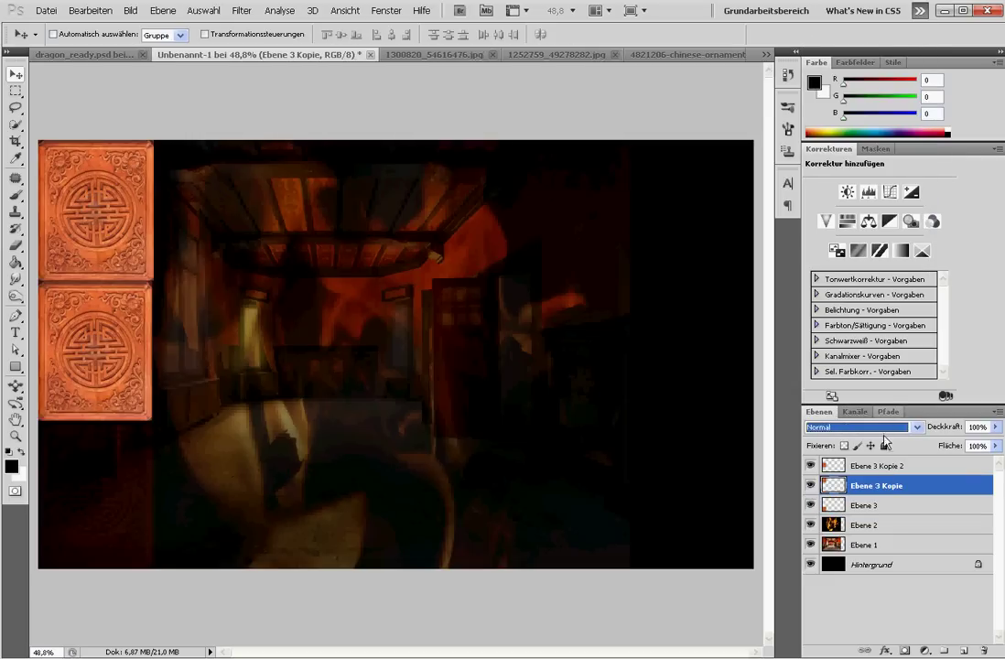
left_click(860, 426)
left_click(828, 209)
left_click(876, 466)
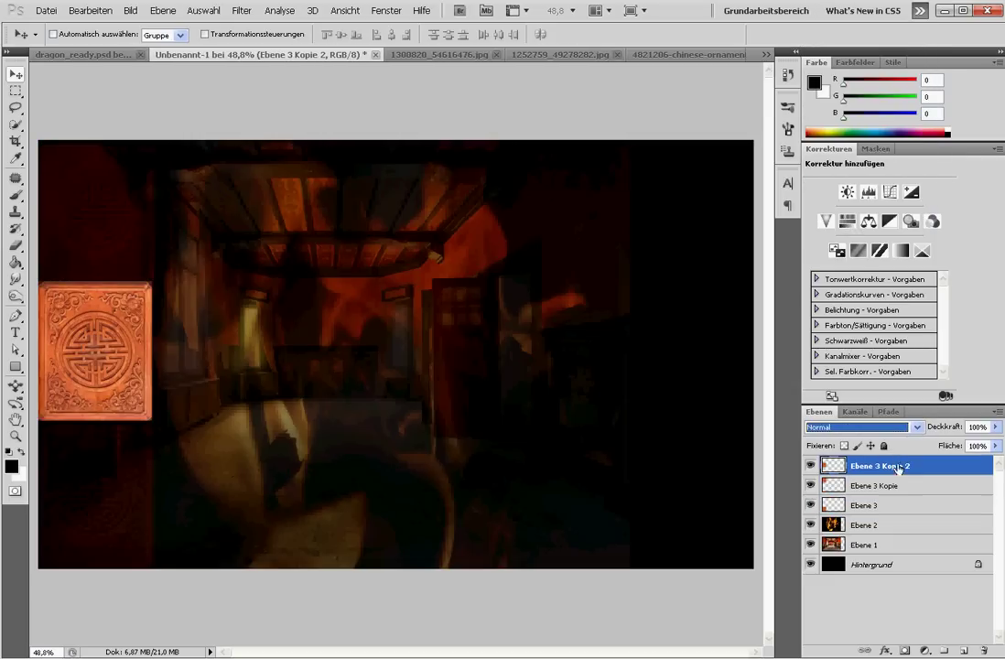
left_click(883, 426)
left_click(828, 209)
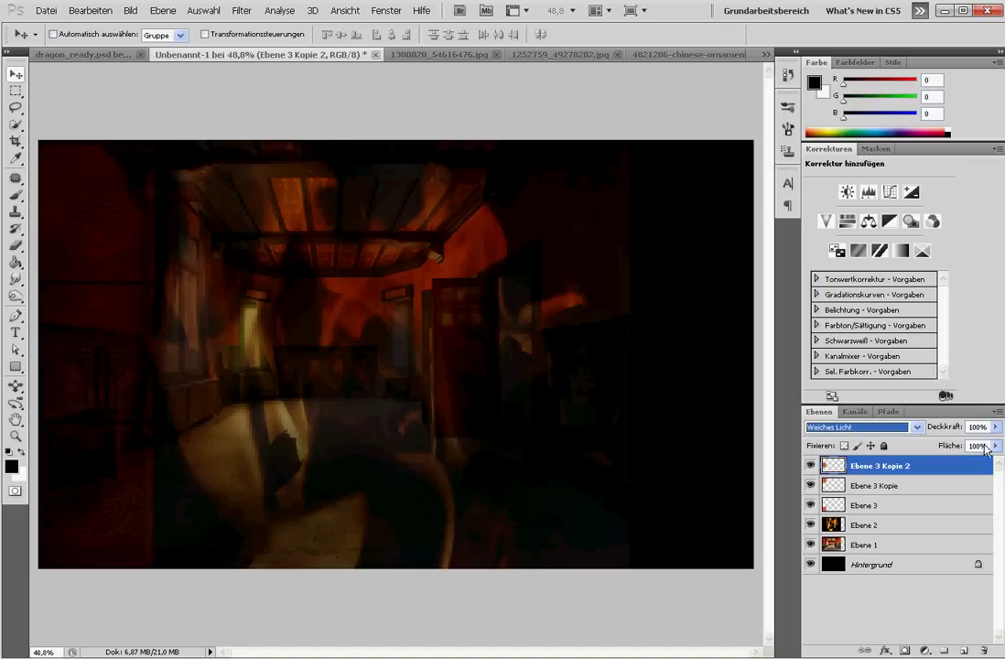
Step: Lower the Ebene 3 layer's opacity to 75%
left_click(936, 490)
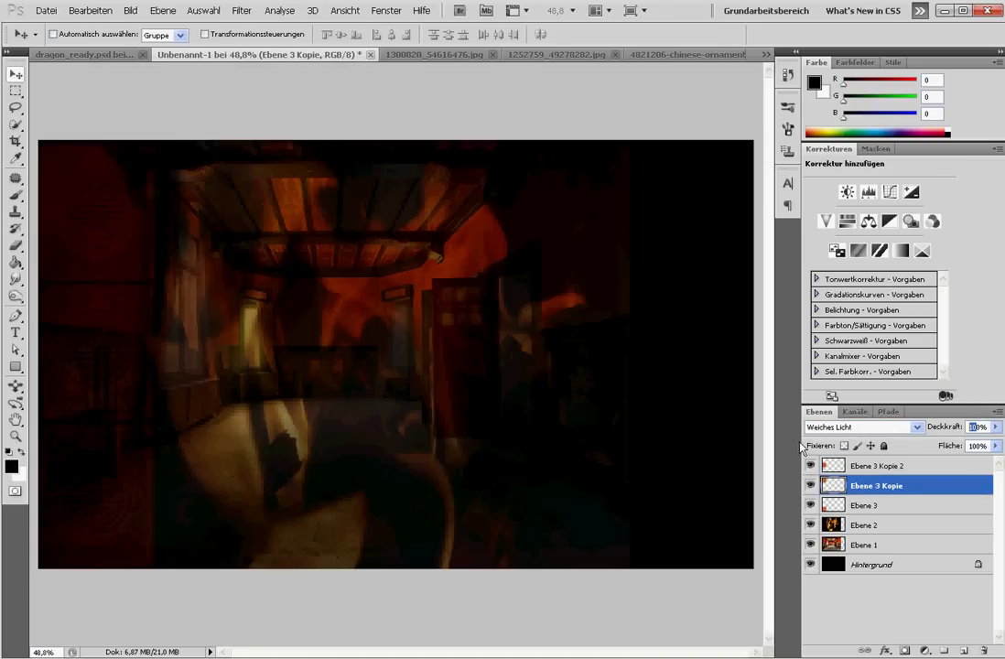
left_click(977, 426)
type("70")
left_click(920, 505)
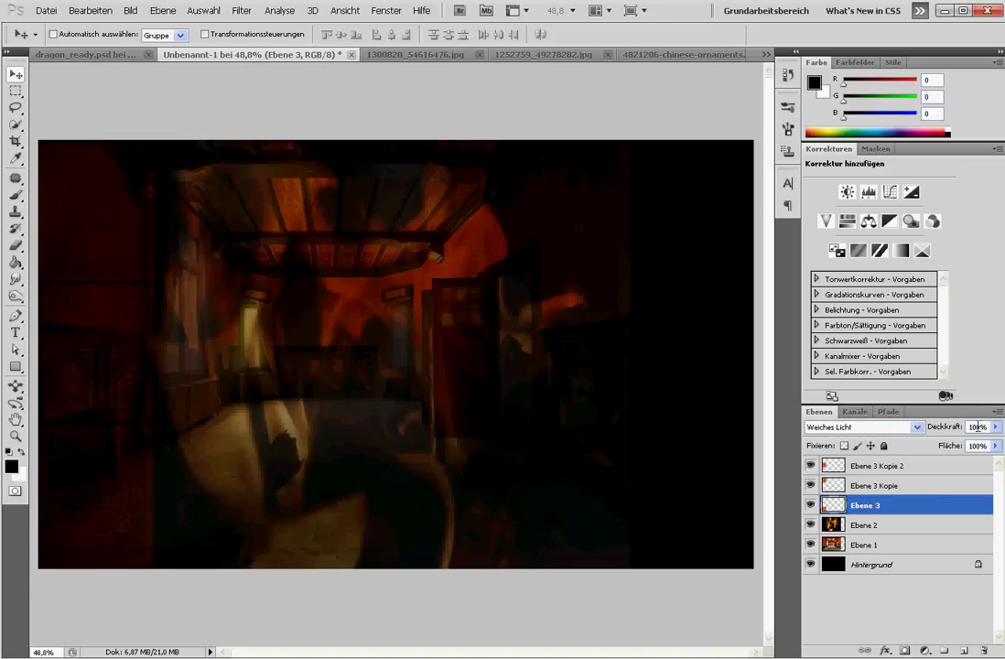
type("75")
Step: Toggle Ebene 3 Kopie 2 off and on to compare, then bring dragon_ready.psd to the front
left_click(906, 465)
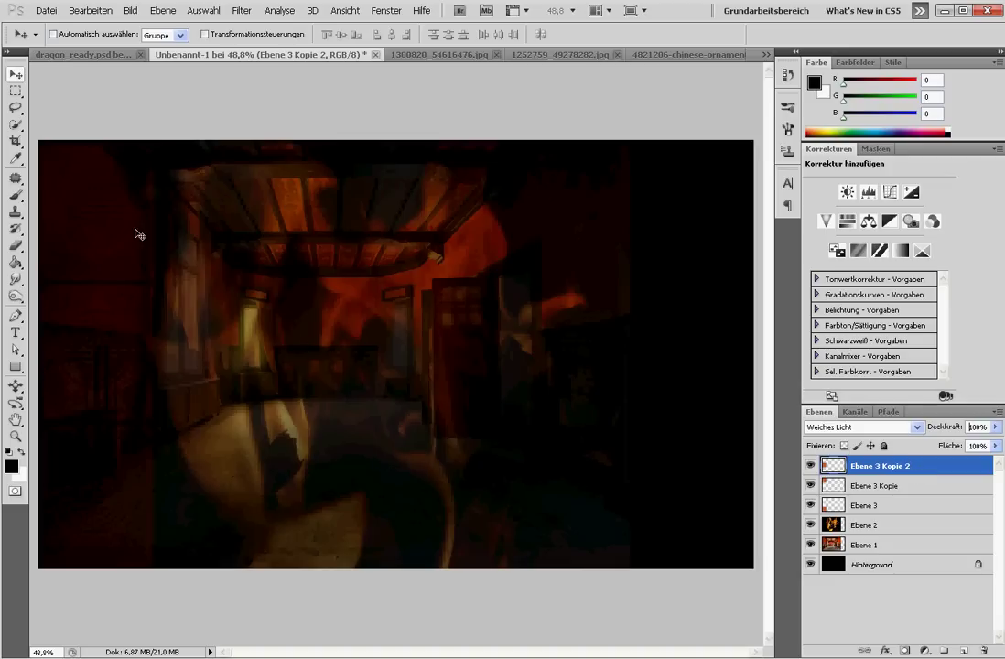
left_click(810, 465)
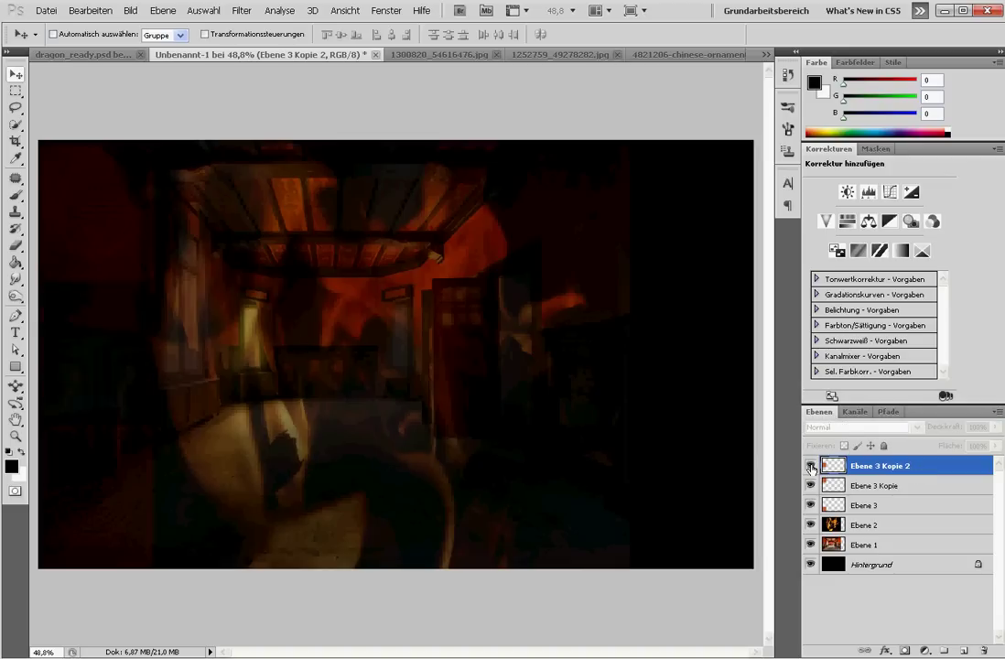
left_click(809, 466)
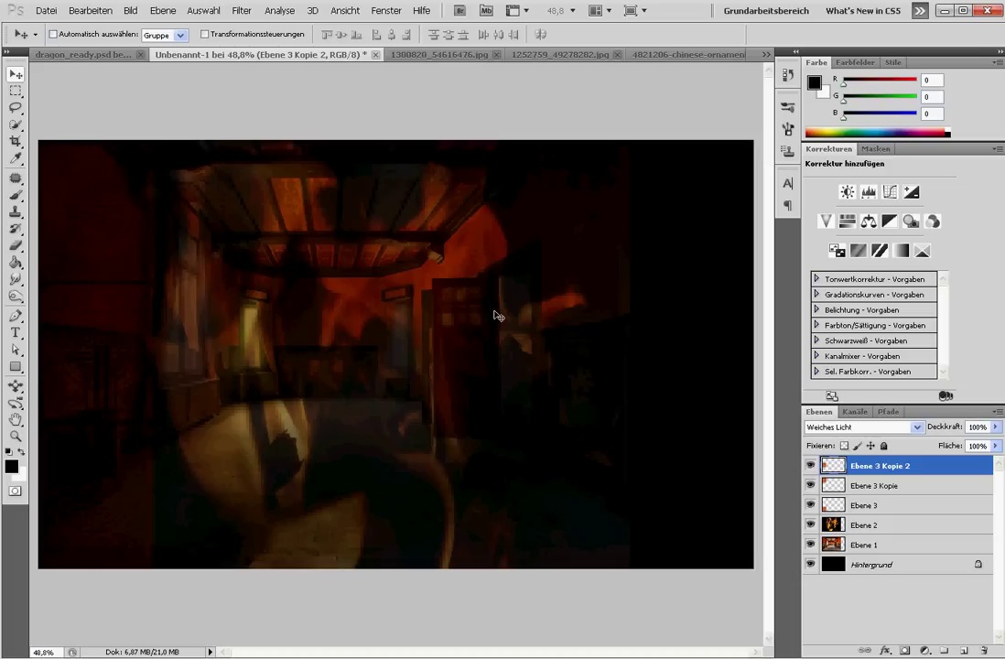
left_click(110, 54)
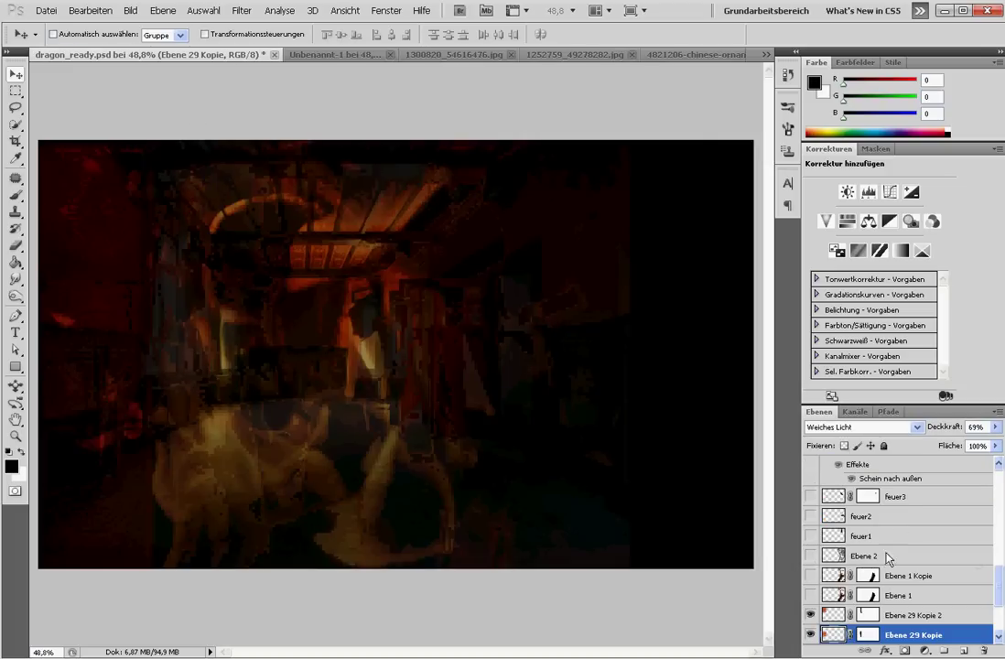
Step: Show Ebene 1 in dragon_ready.psd, briefly toggling Ebene 1 Kopie to compare
left_click(810, 595)
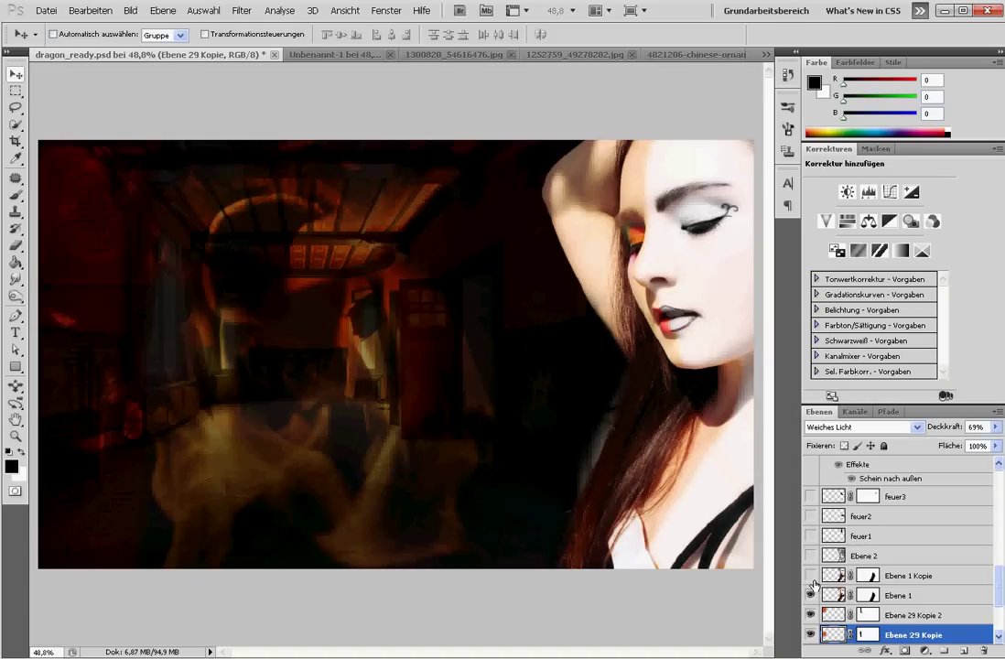
left_click(811, 582)
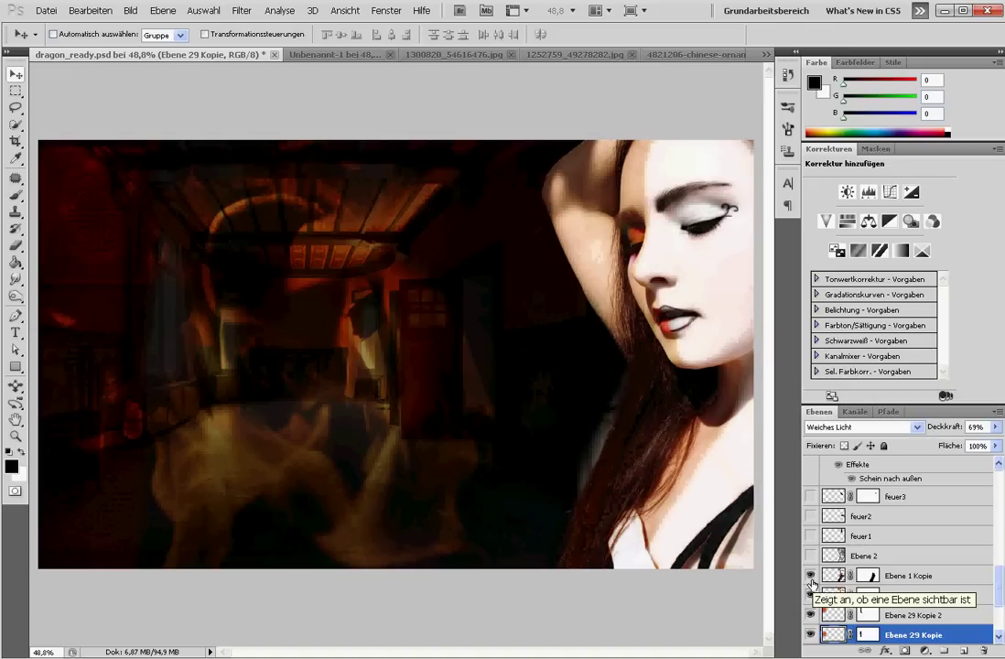
left_click(811, 582)
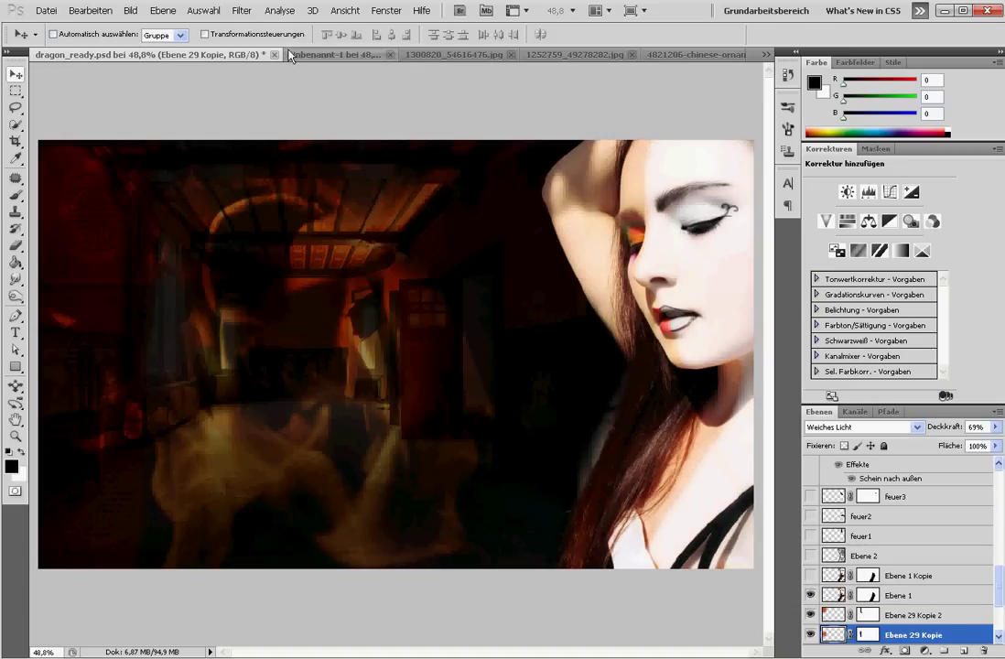
Step: Open dings.psd from the gegensatz folder via Datei > Öffnen
left_click(334, 54)
left_click(46, 10)
left_click(55, 38)
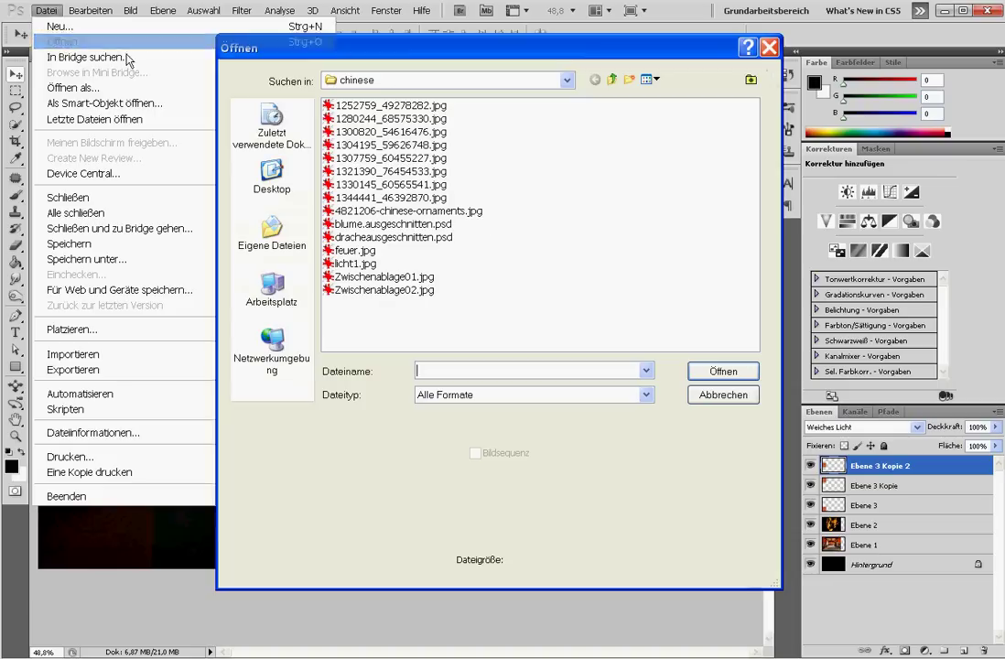
left_click(535, 80)
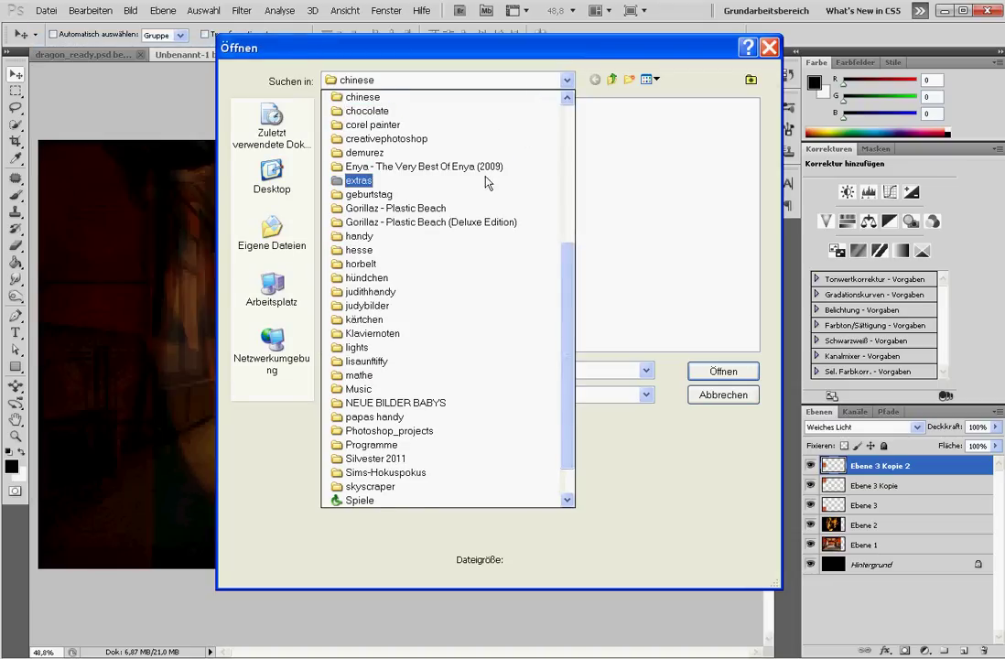
scroll(467, 173, "up", 2)
scroll(380, 183, "up", 1)
left_click(359, 208)
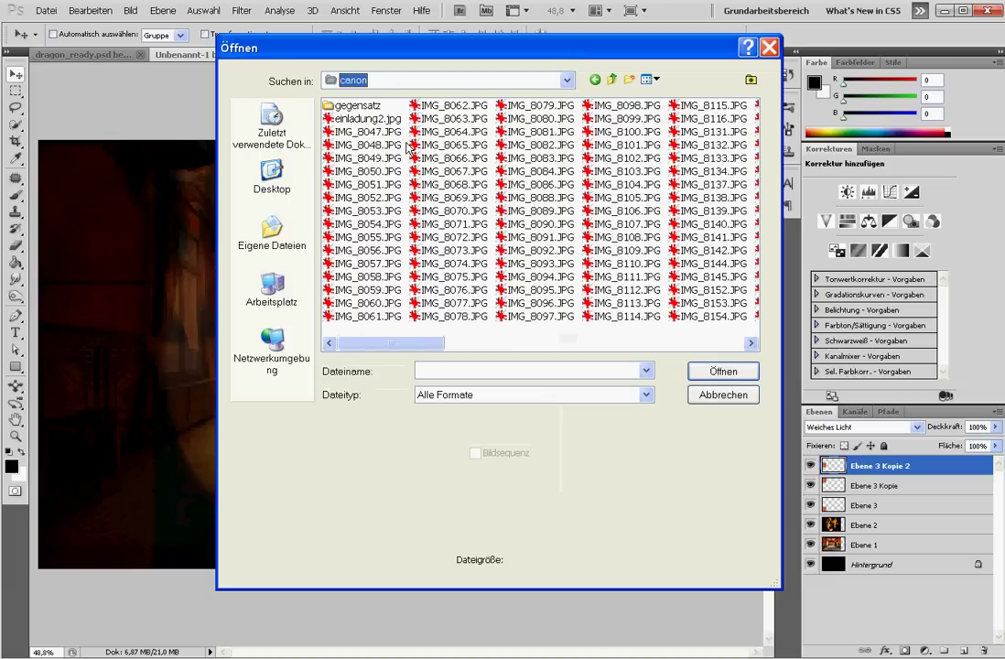
left_click(650, 79)
left_click(373, 147)
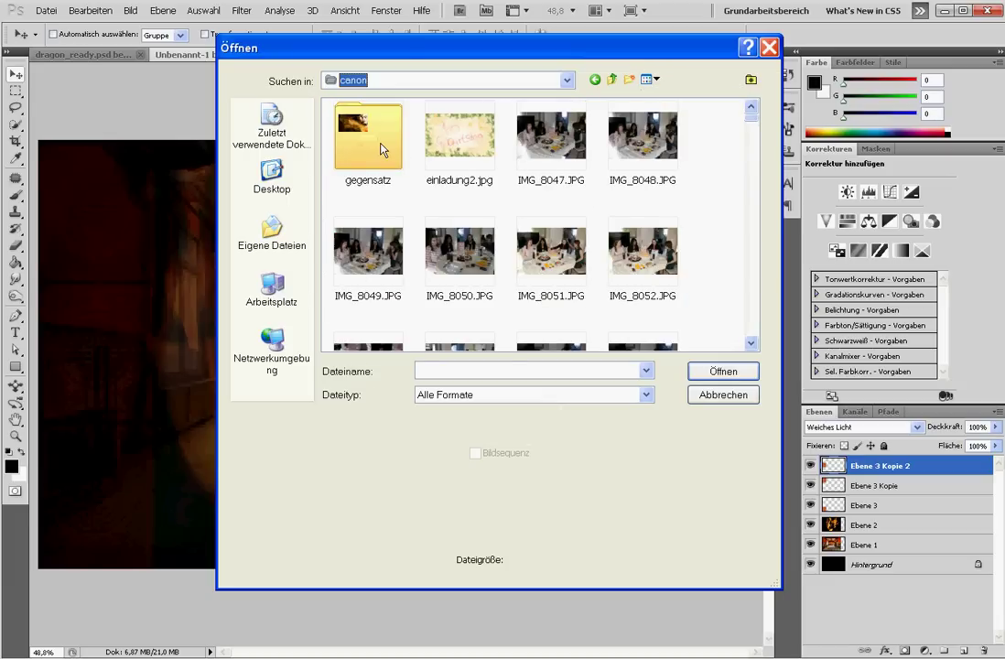
double_click(373, 150)
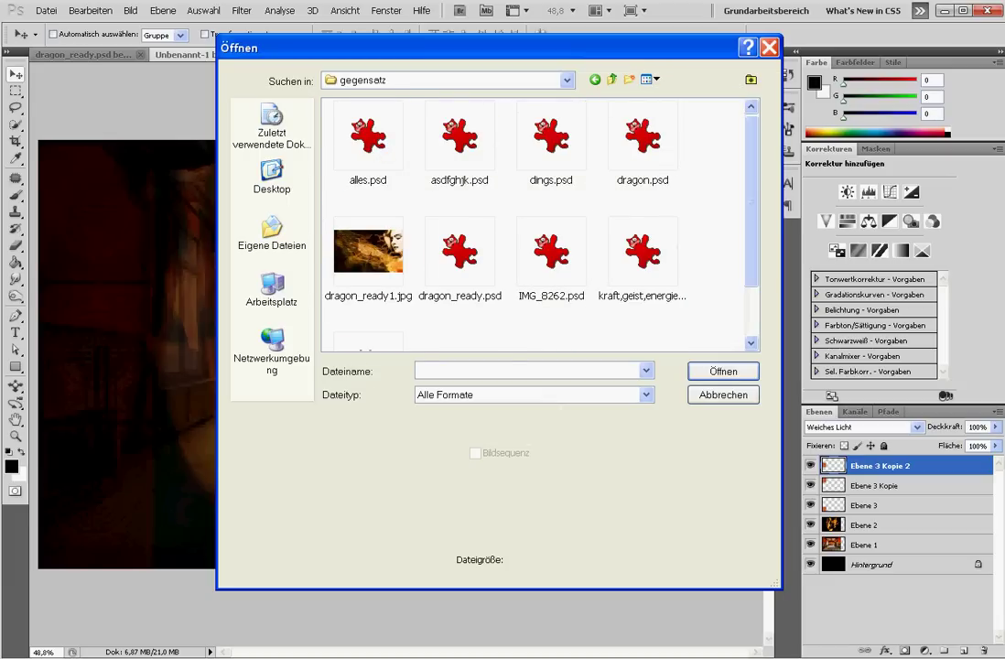
double_click(550, 137)
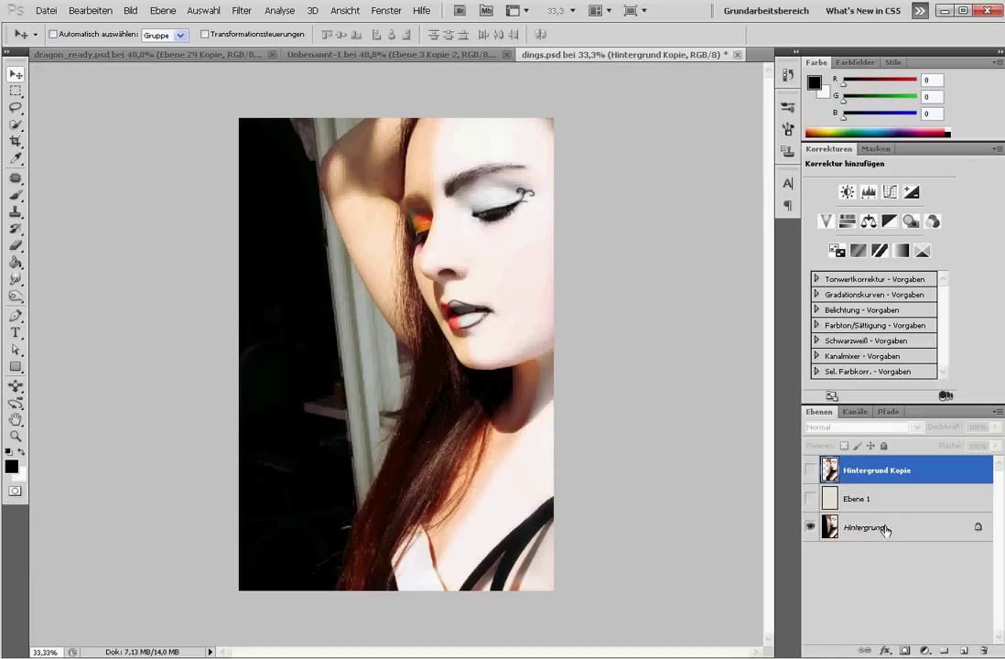
Step: Select the Hintergrund layer, choose the Brush tool and set the foreground colour to grey 8c8c8c
left_click(885, 529)
left_click(880, 474)
left_click(850, 536)
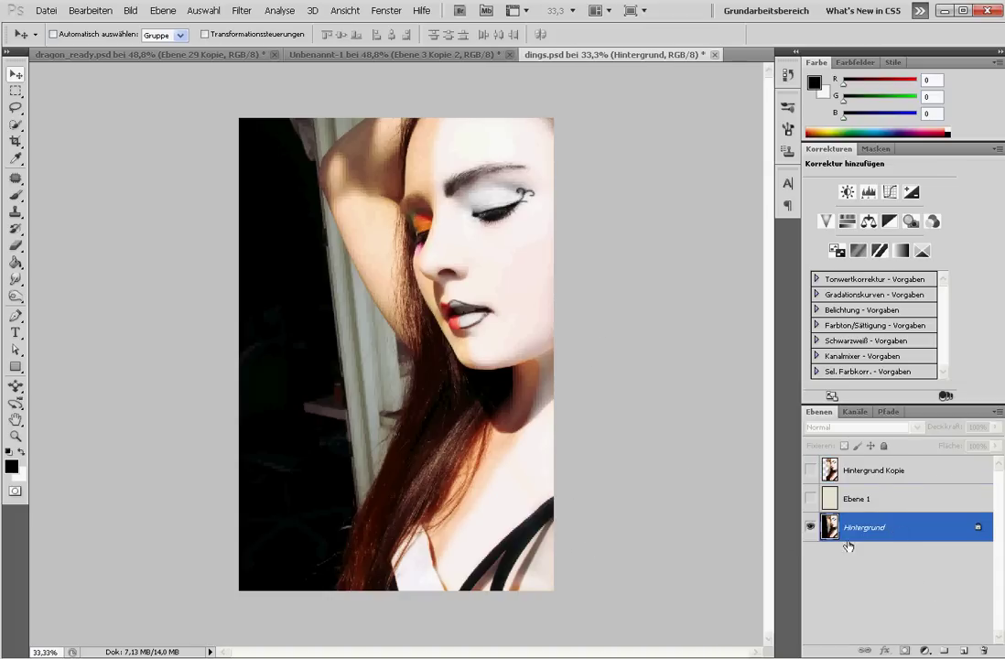
left_click(16, 195)
left_click(21, 451)
left_click(11, 466)
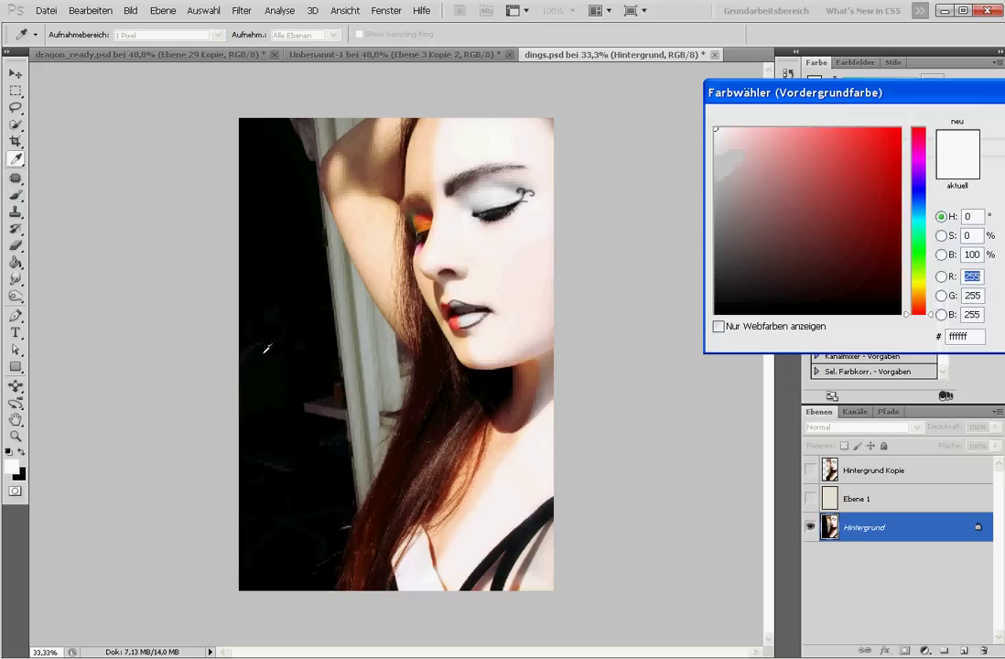
left_click_drag(716, 199, 716, 209)
key("Return")
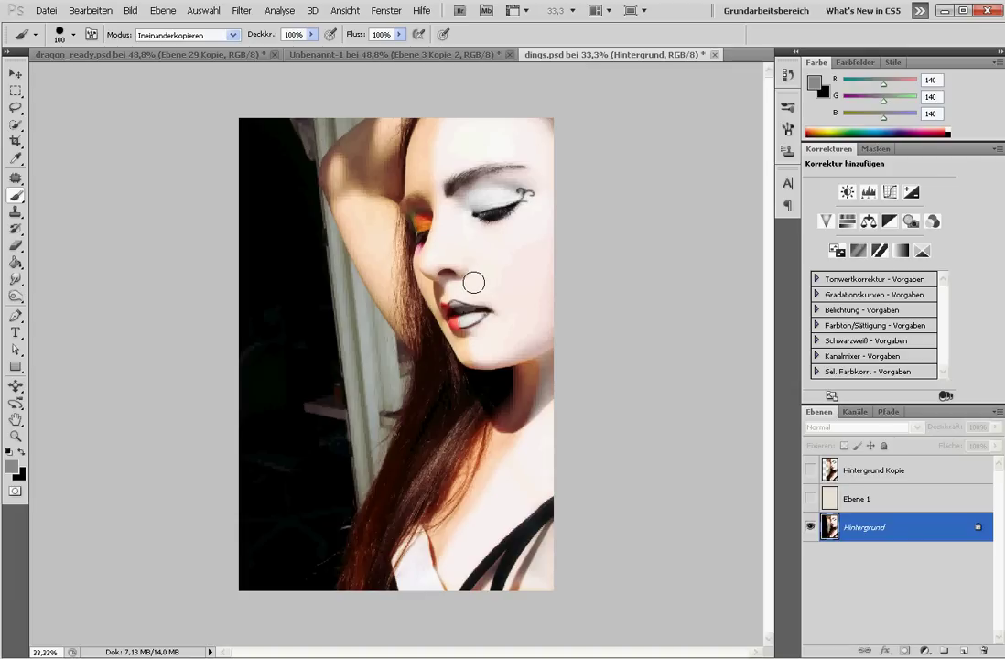
Step: Make Hintergrund Kopie and Ebene 1 visible so the cut-out woman shows over the beige layer
key("alt+period")
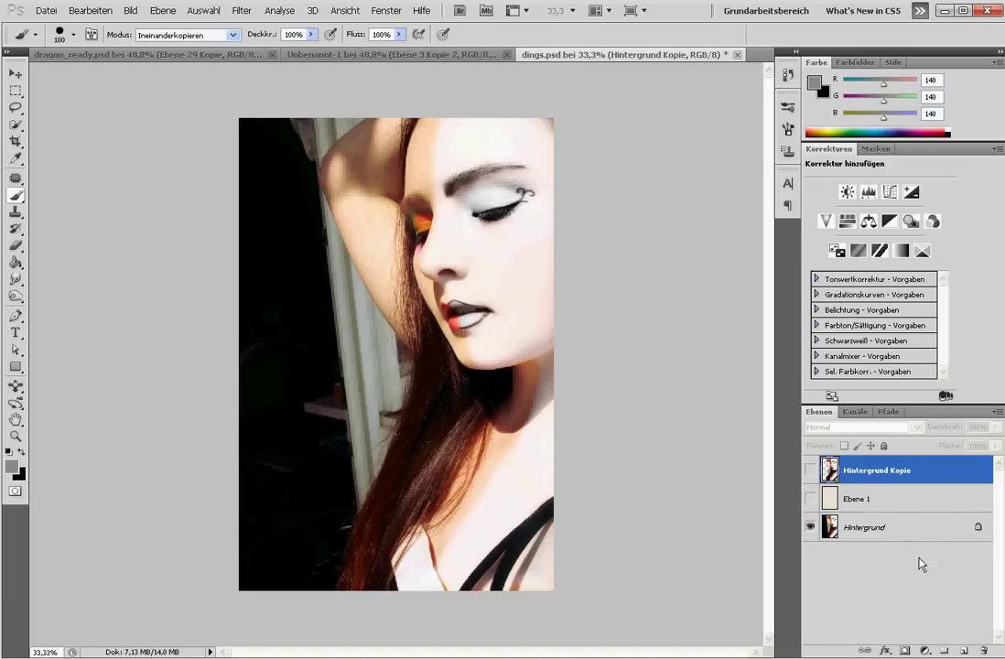
left_click(889, 529)
left_click(827, 506)
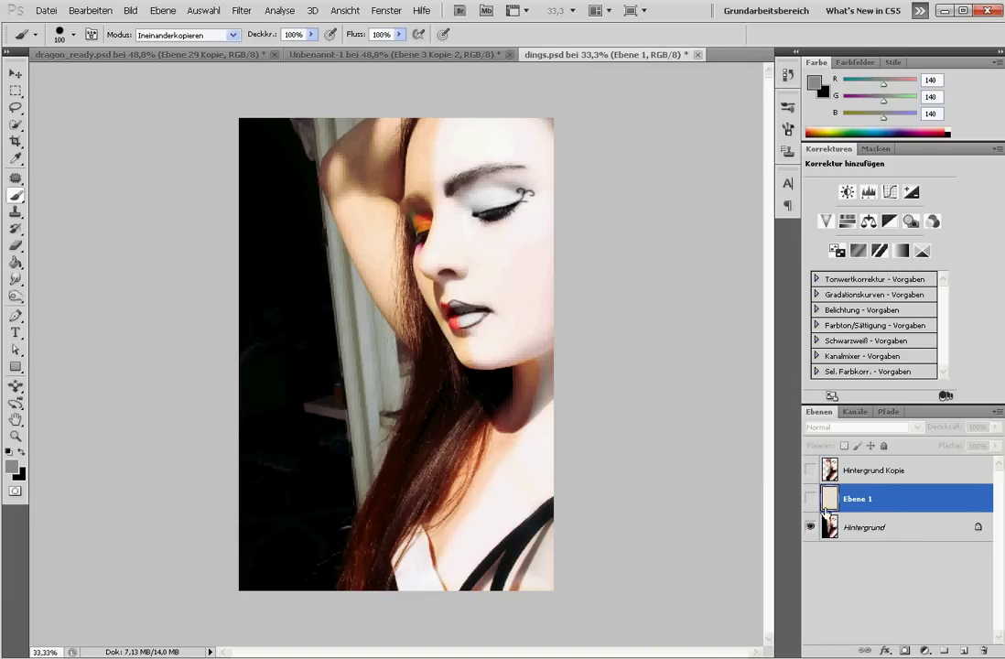
left_click(888, 471)
left_click(810, 469)
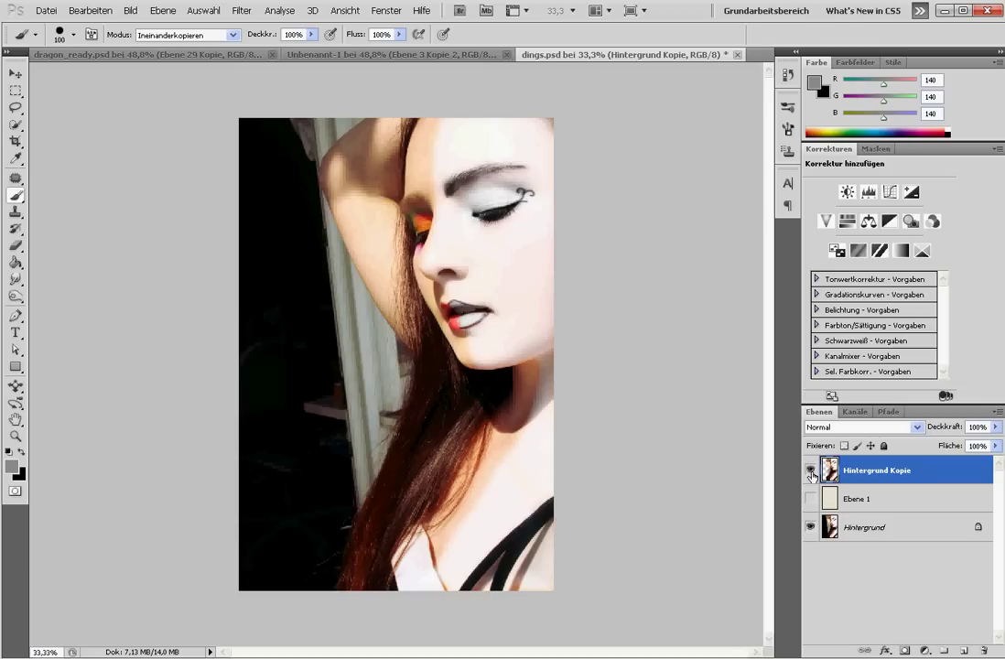
left_click(810, 499)
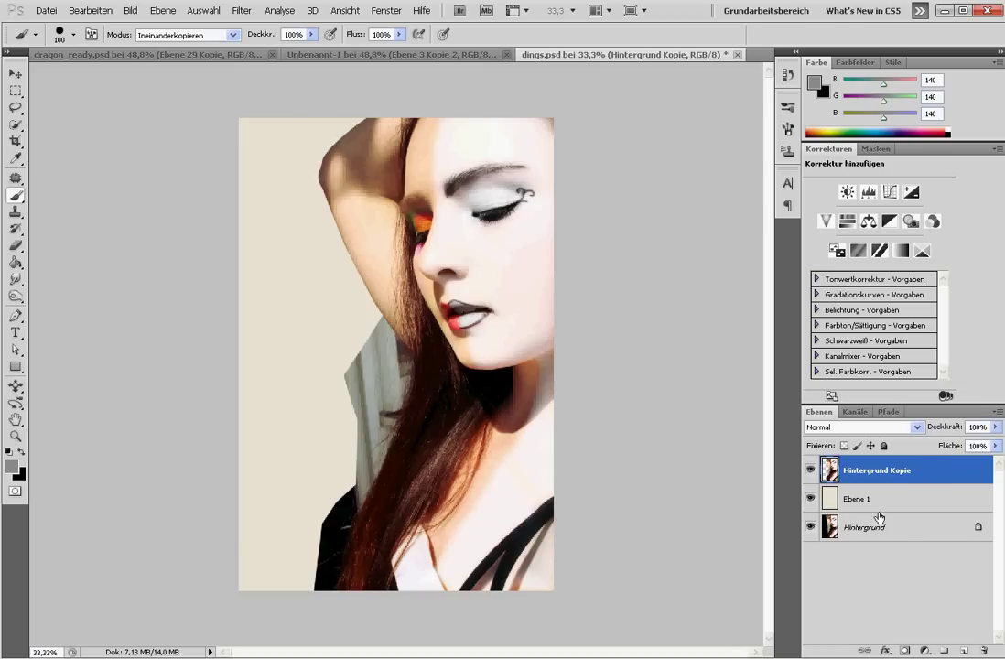
left_click(898, 535)
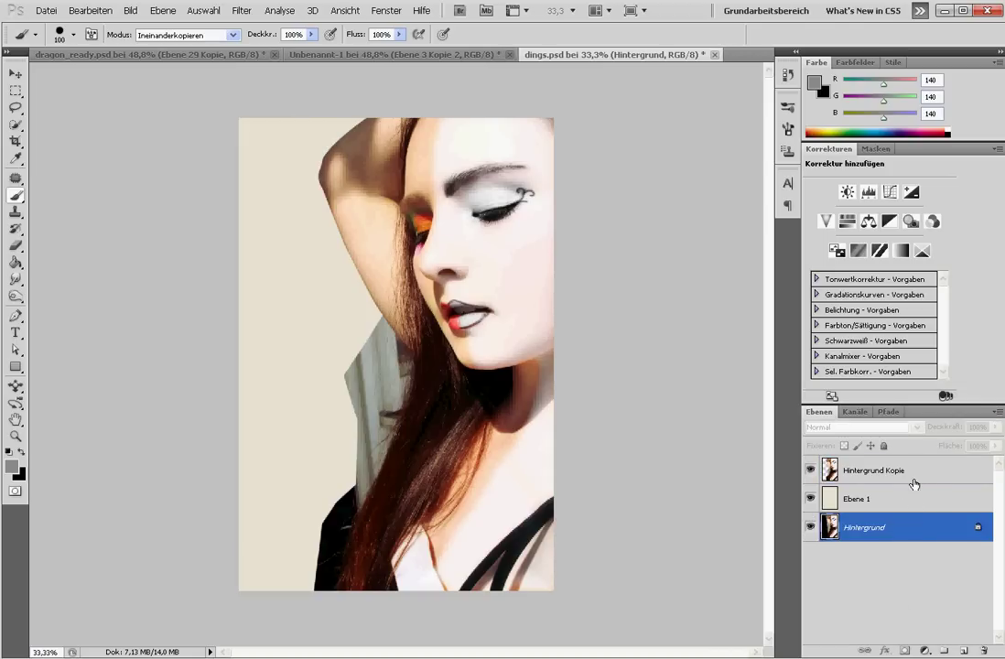
left_click(913, 472)
left_click(933, 530)
left_click(894, 509)
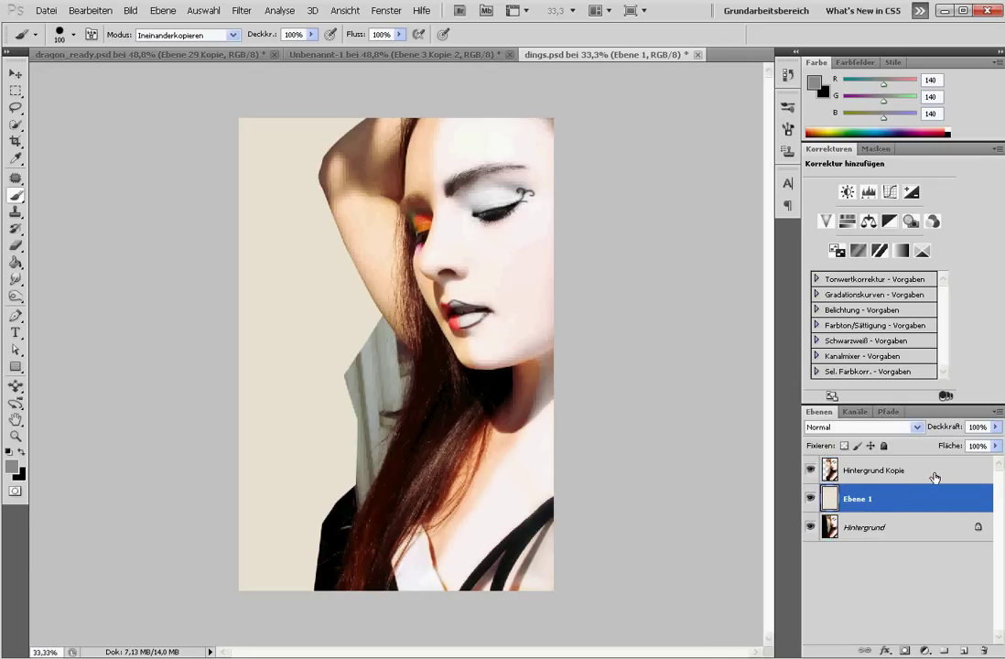
left_click(926, 473)
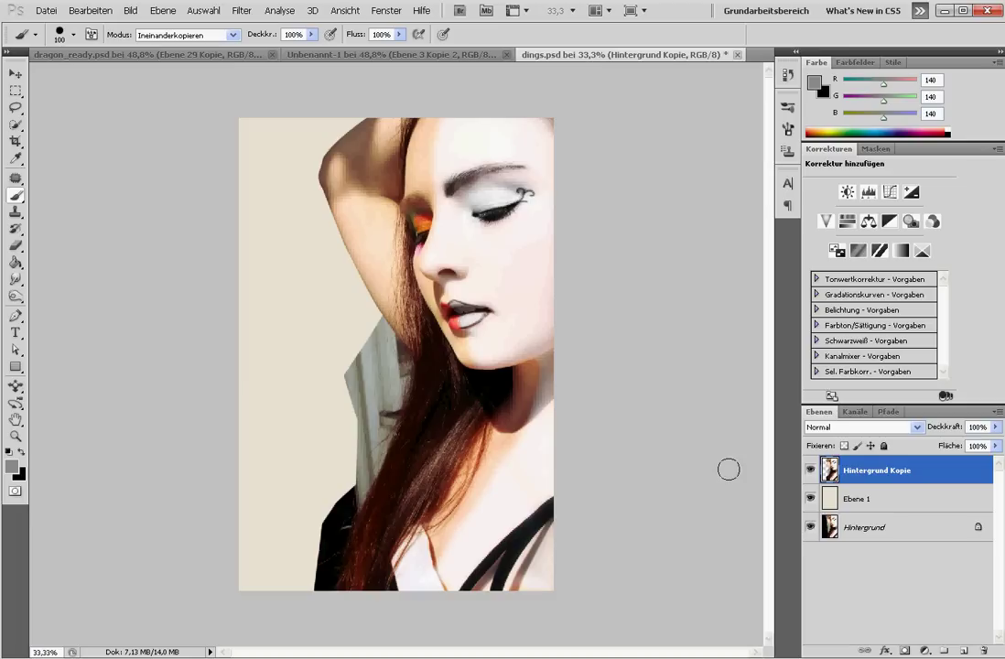
left_click(17, 316)
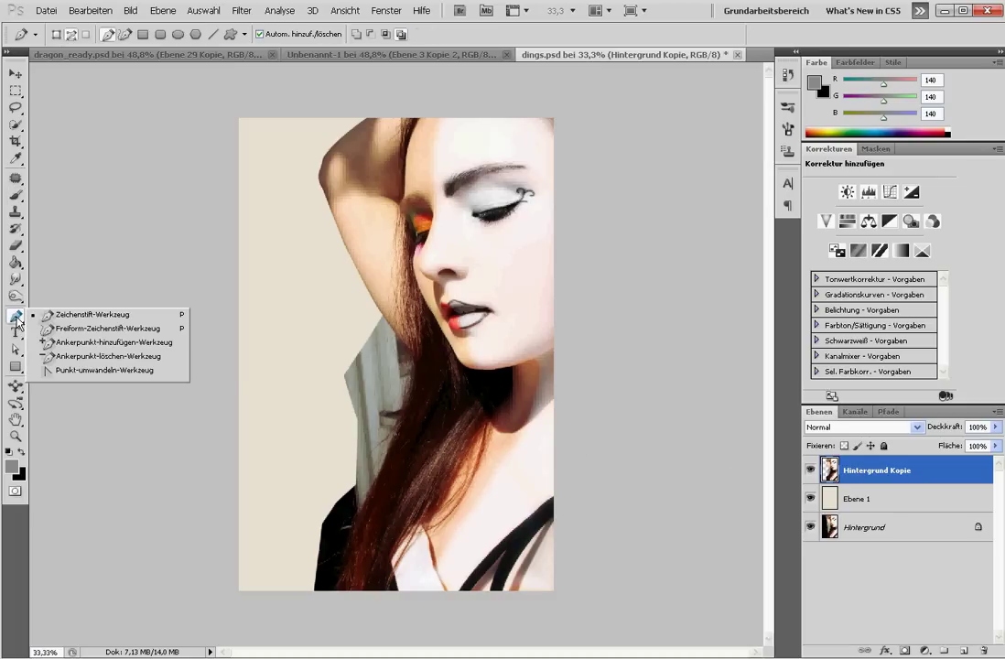
Step: Copy the whole dings.psd image and paste it into Unbenannt-1 as a new layer
left_click(91, 315)
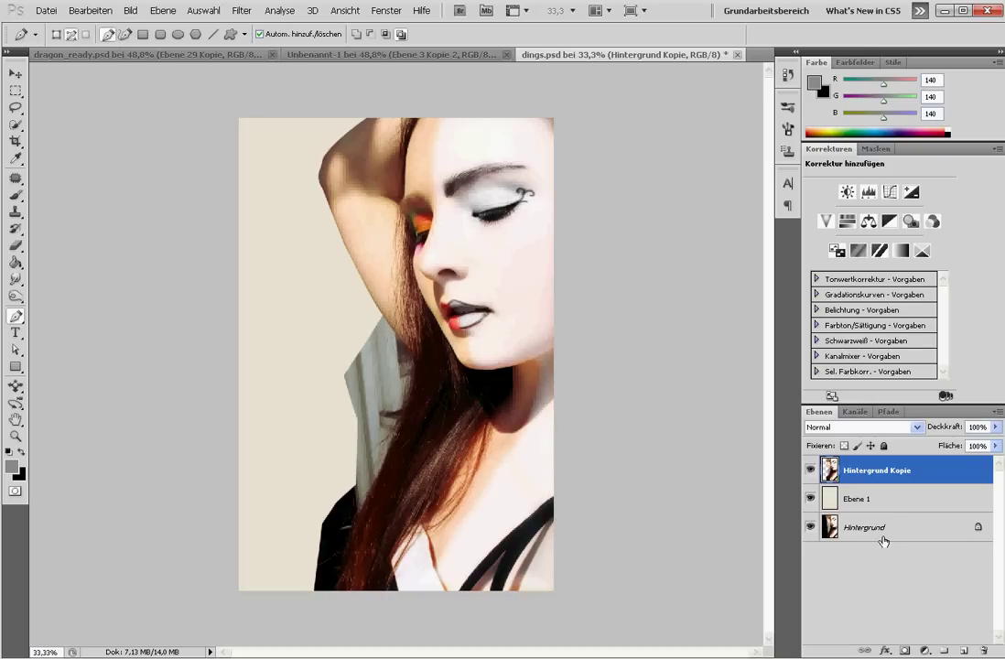
key("ctrl+a")
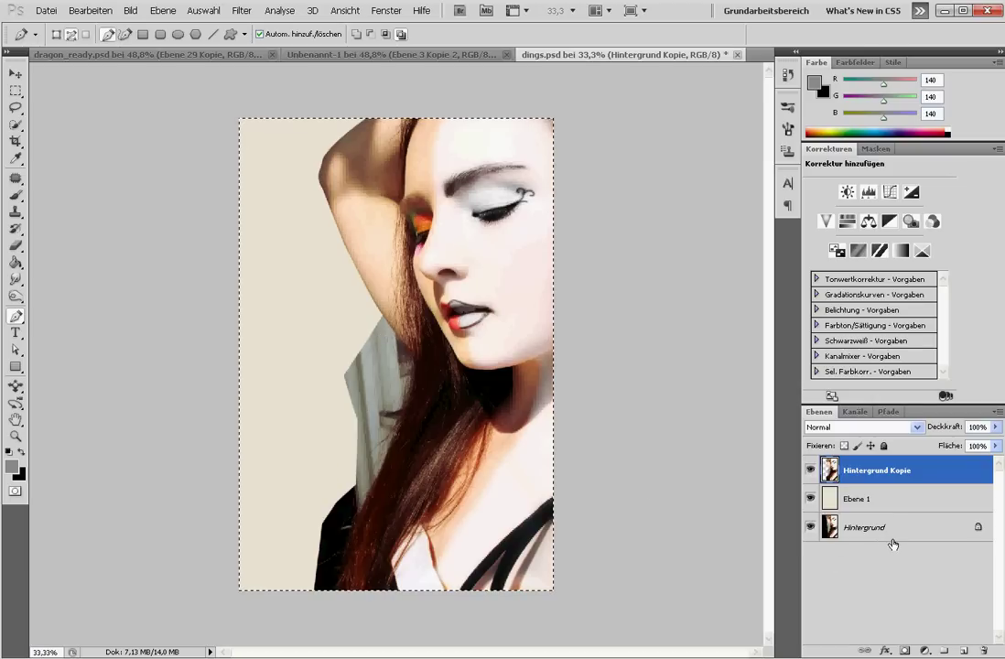
key("ctrl+c")
left_click(459, 56)
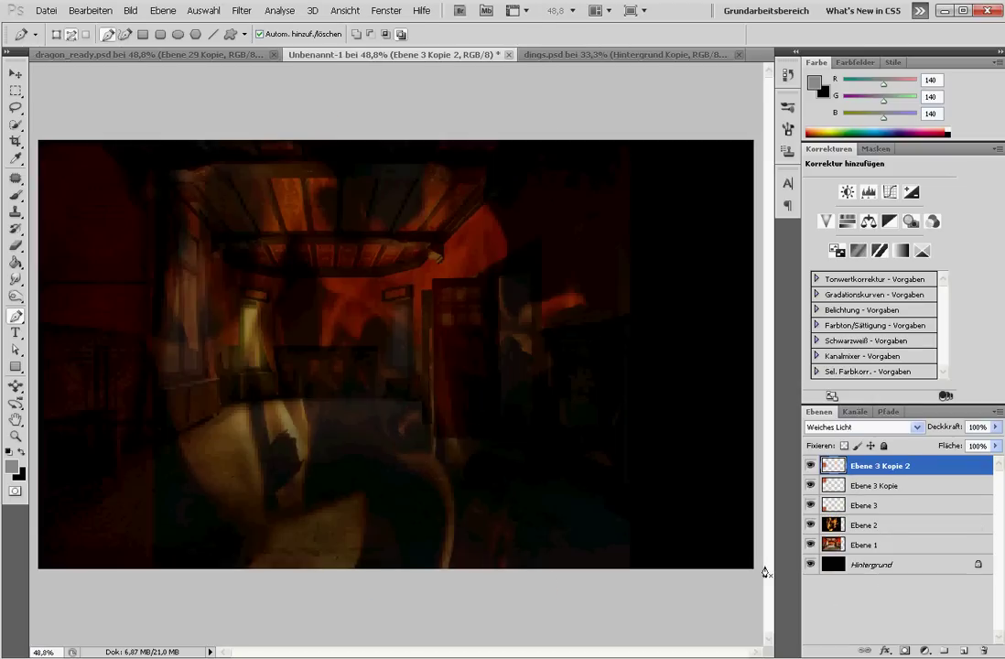
key("ctrl+v")
Step: Free-transform the pasted woman to about 62% and place her along the canvas's right edge
key("ctrl+t")
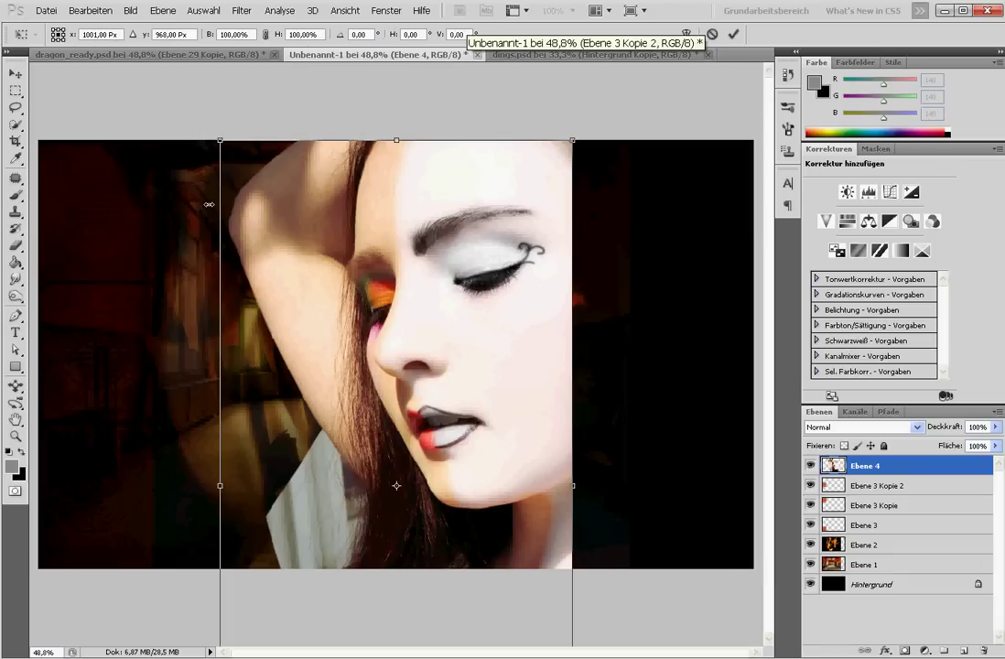
mouse_move(220, 141)
left_mouse_down()
mouse_move(385, 432)
mouse_move(569, 214)
left_mouse_up()
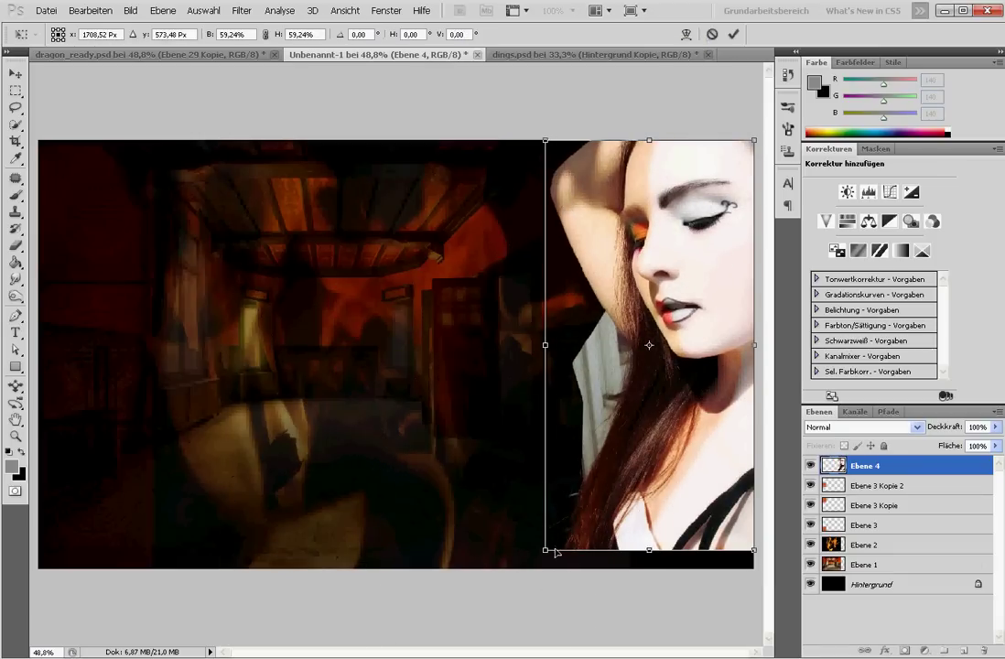
left_click_drag(555, 552, 537, 569)
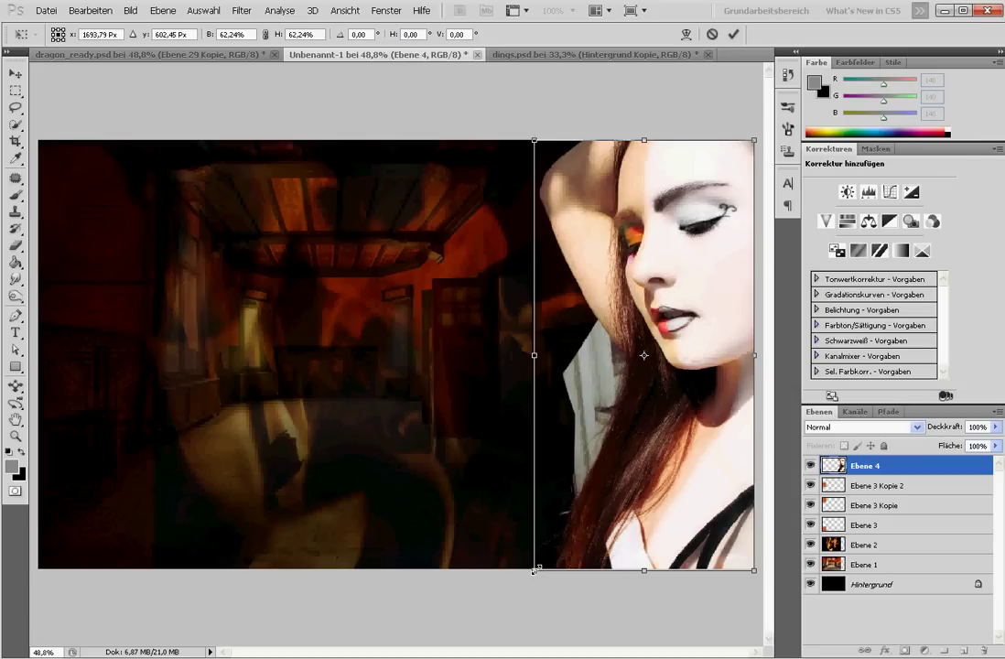
key("Return")
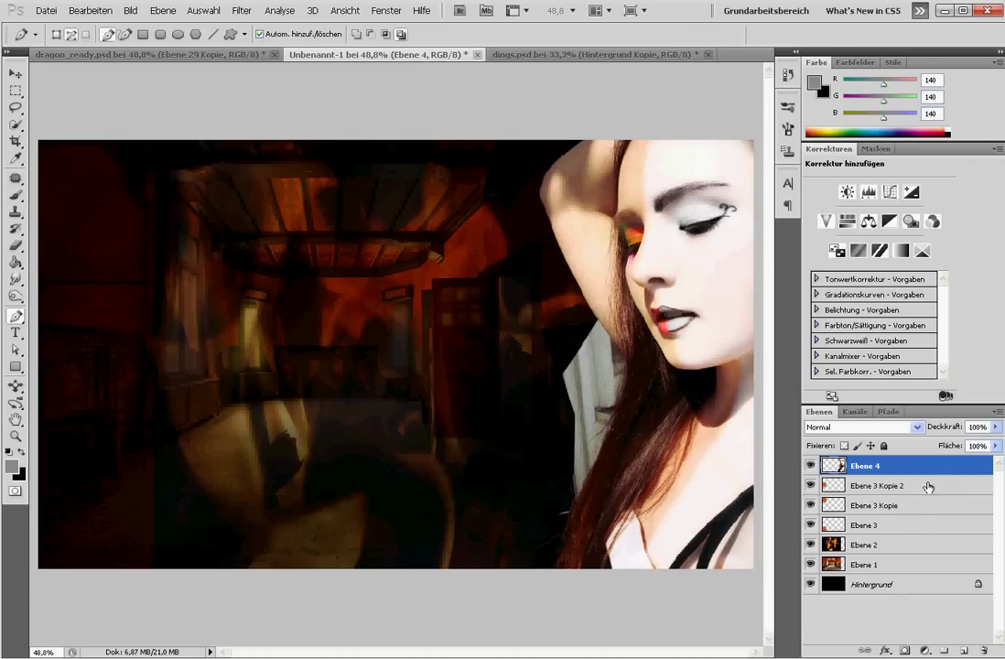
Step: Add a layer mask to Ebene 4 and mask out the bright curtain beside the hair
left_click(904, 651)
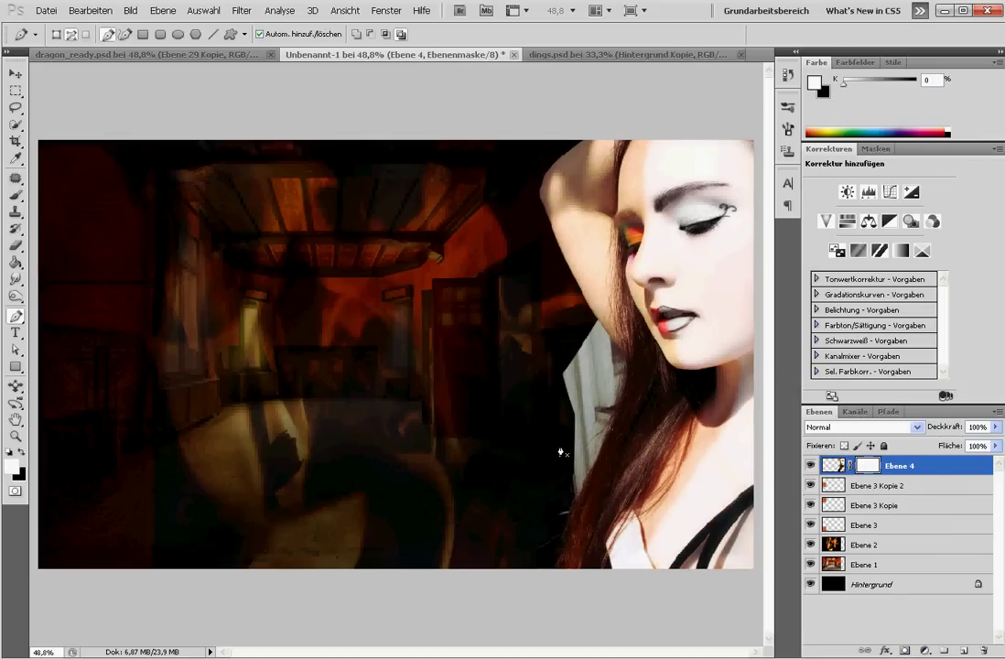
left_click(16, 247)
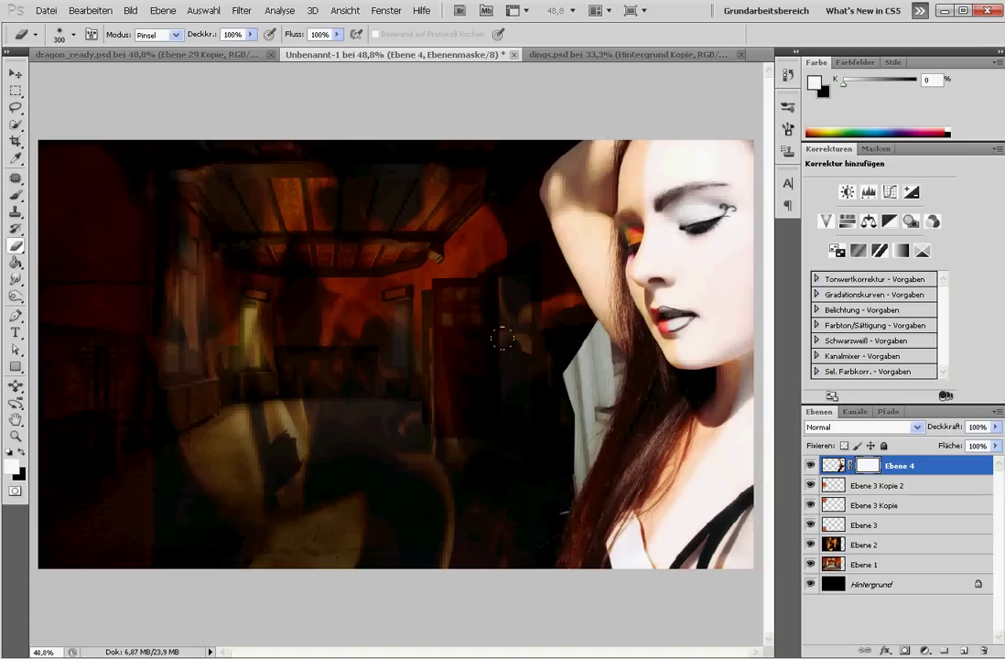
key("bracketleft")
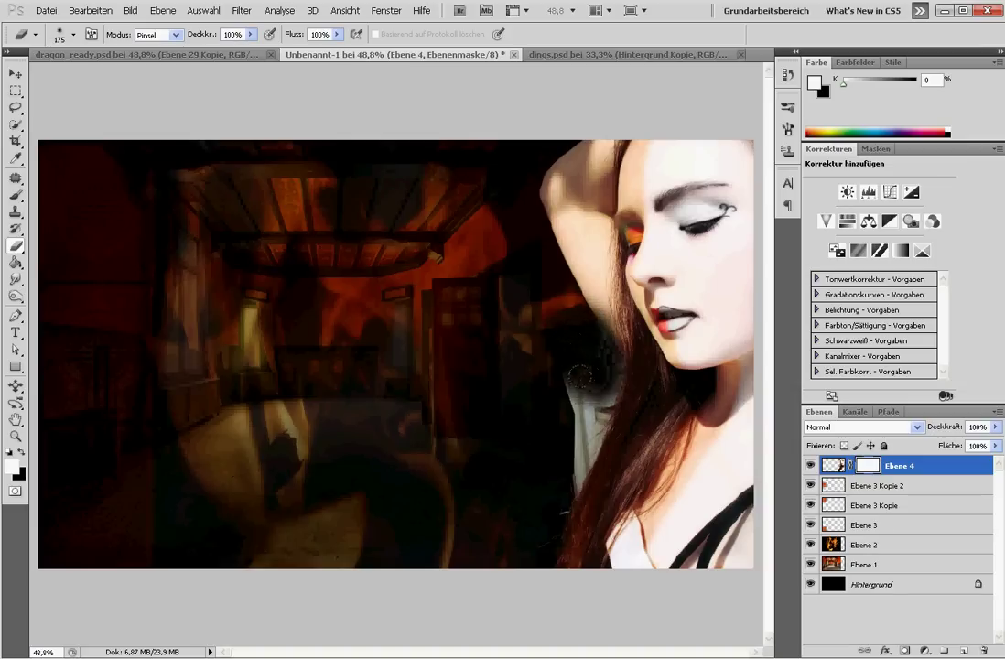
mouse_move(548, 355)
left_mouse_down()
mouse_move(554, 447)
mouse_move(577, 349)
mouse_move(590, 368)
left_mouse_up()
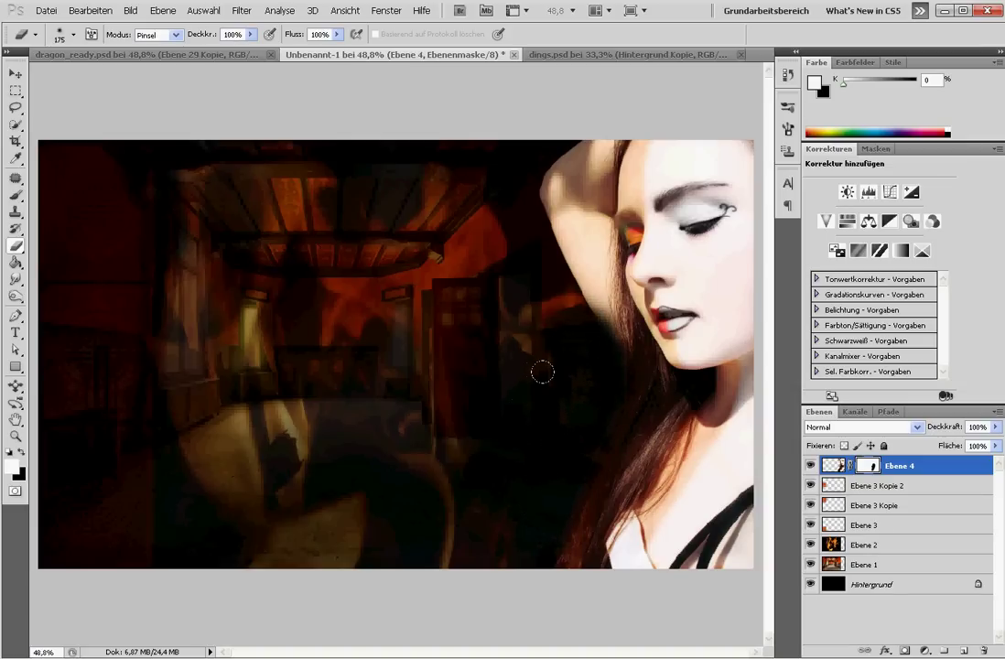
Step: Refine the mask along the hair edge with a smaller brush, alternating black and white
key("x")
key("bracketleft")
key("bracketleft")
key("bracketleft")
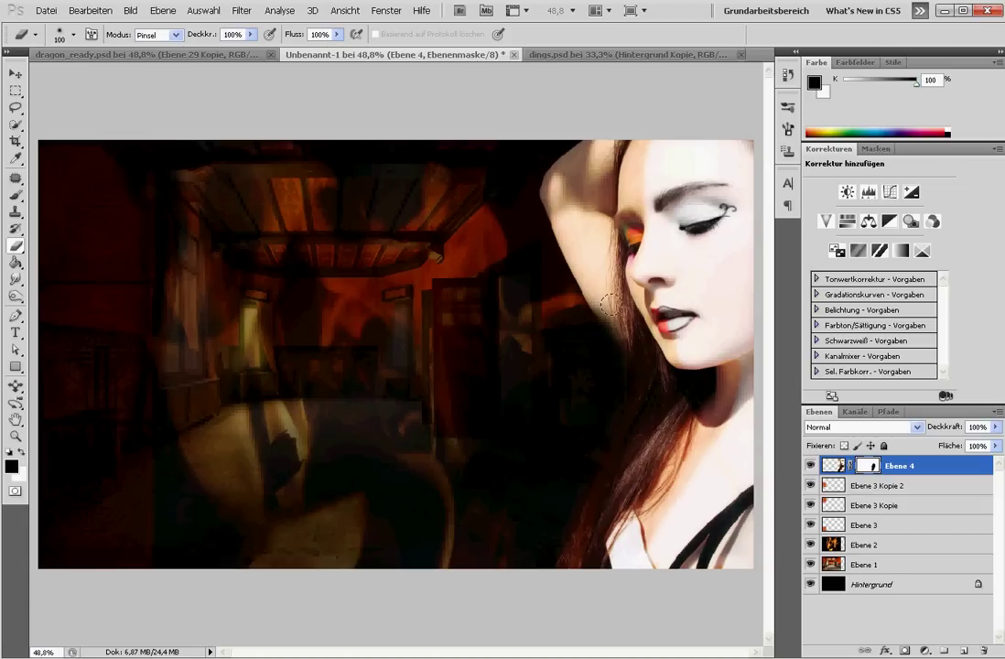
key("bracketleft")
key("bracketleft")
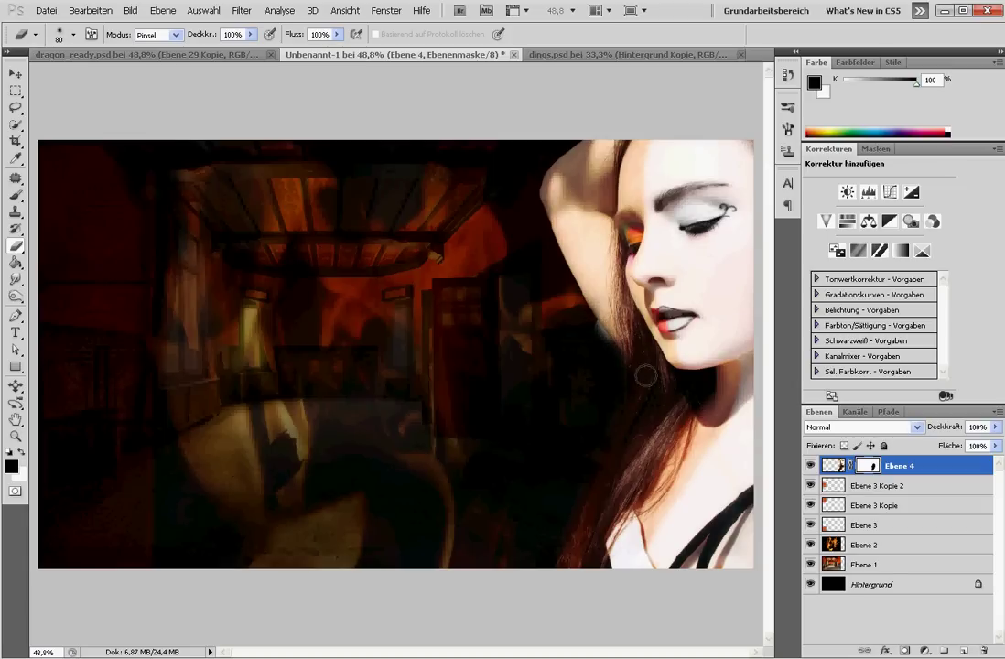
key("x")
mouse_move(596, 338)
left_mouse_down()
mouse_move(586, 325)
mouse_move(606, 349)
left_mouse_up()
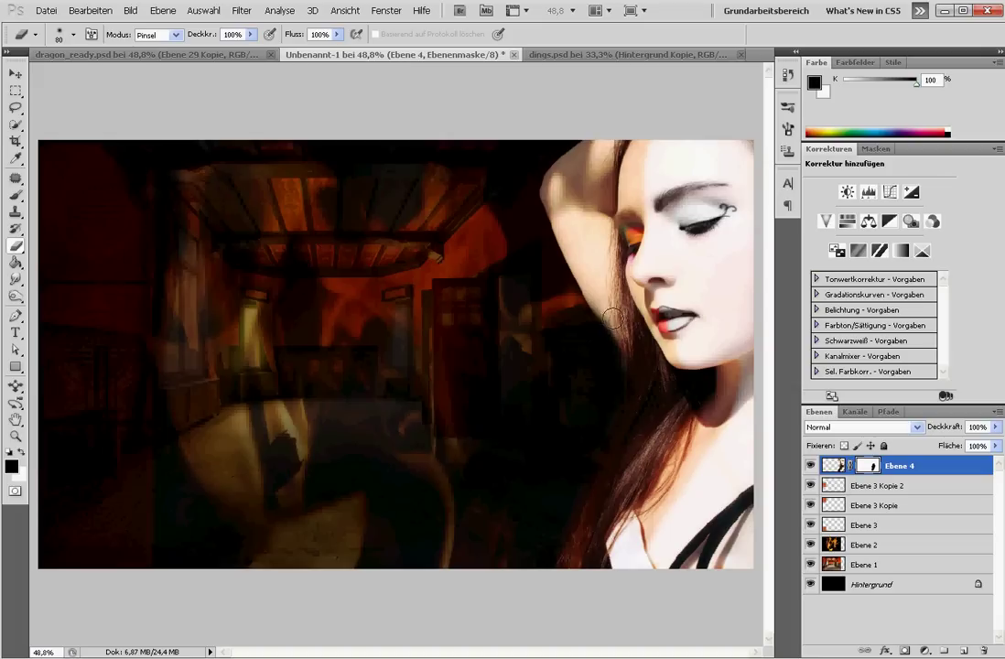
left_click_drag(525, 275, 535, 316)
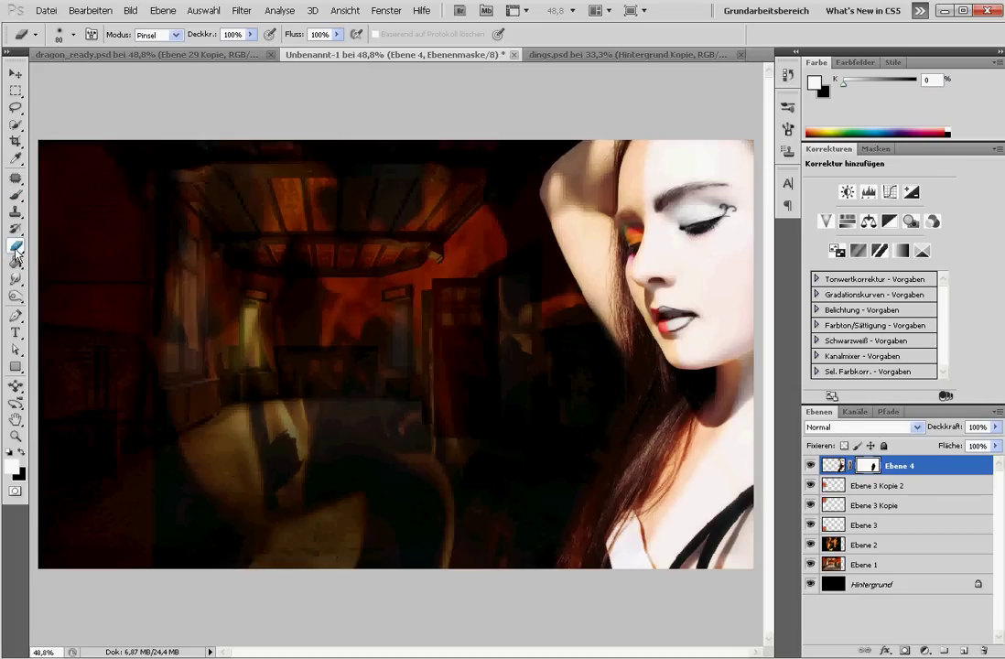
left_click(21, 453)
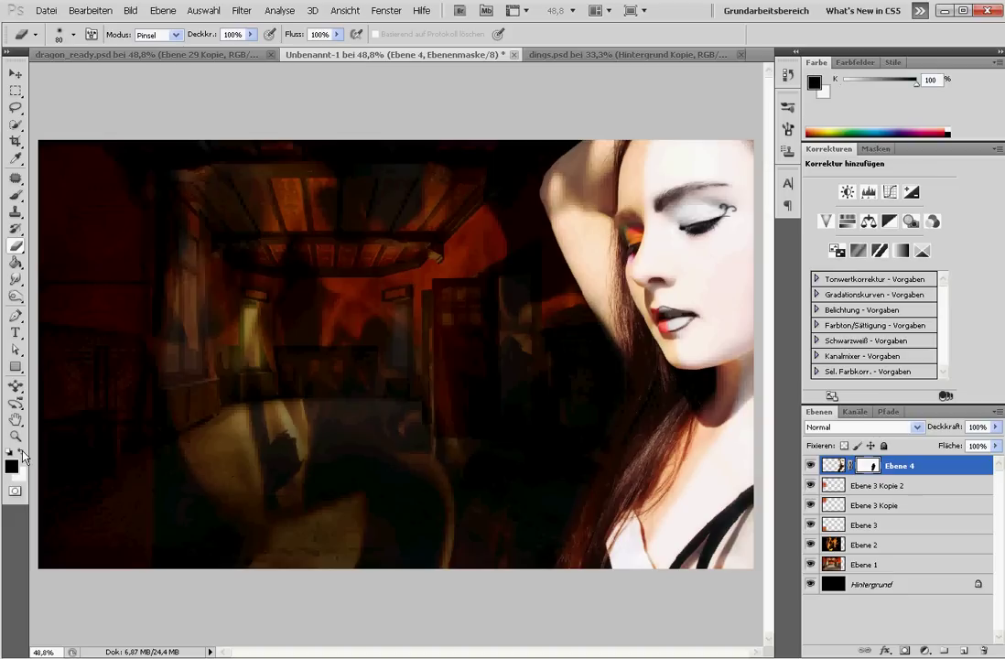
left_click(21, 452)
key("x")
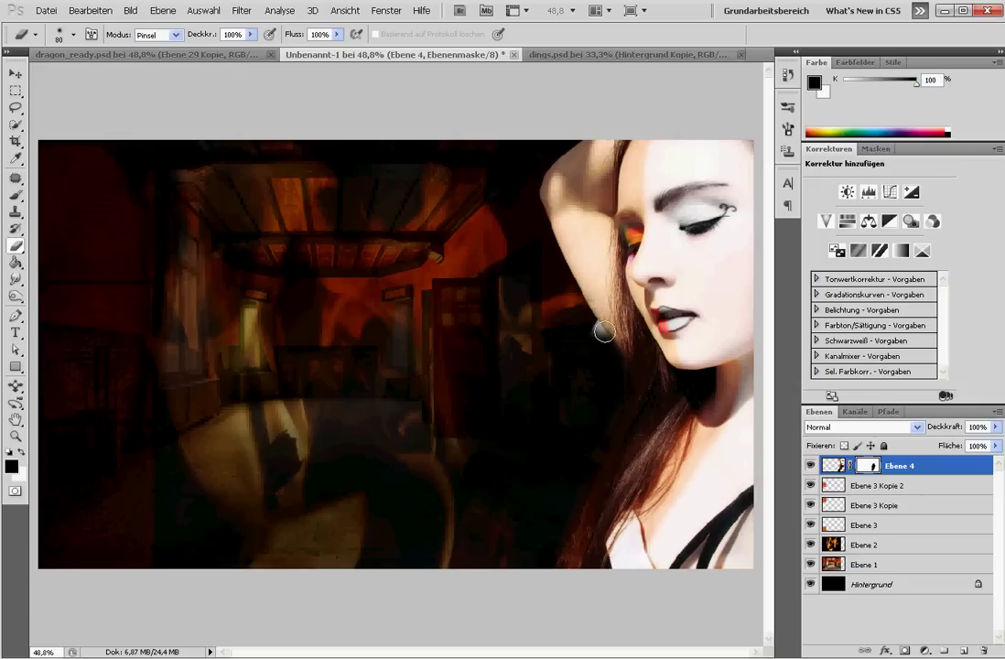
left_click_drag(599, 325, 633, 410)
key("x")
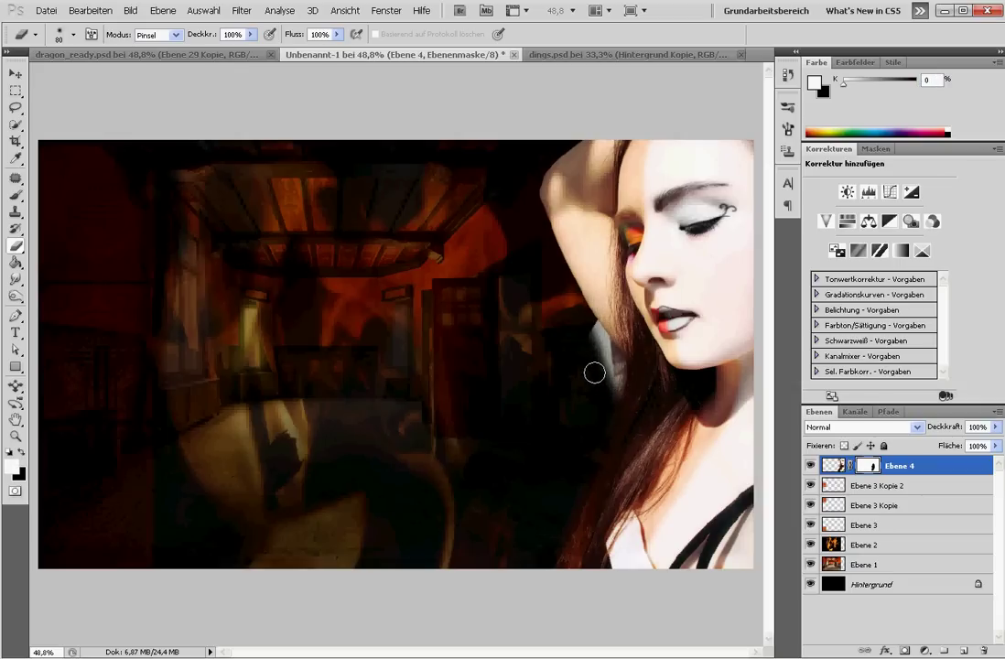
mouse_move(588, 325)
left_mouse_down()
mouse_move(612, 353)
mouse_move(602, 390)
mouse_move(590, 353)
mouse_move(609, 384)
mouse_move(603, 345)
mouse_move(588, 329)
left_mouse_up()
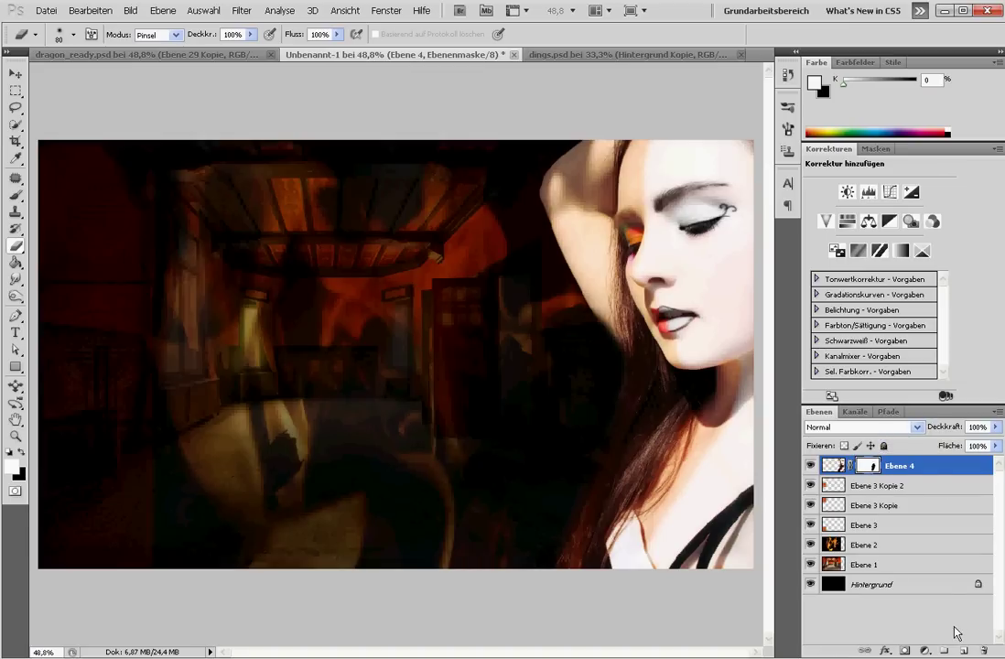
Step: Duplicate Ebene 4 and set the copy's blend mode to Multiplizieren, checking dragon_ready.psd for reference
left_click_drag(924, 466, 965, 649)
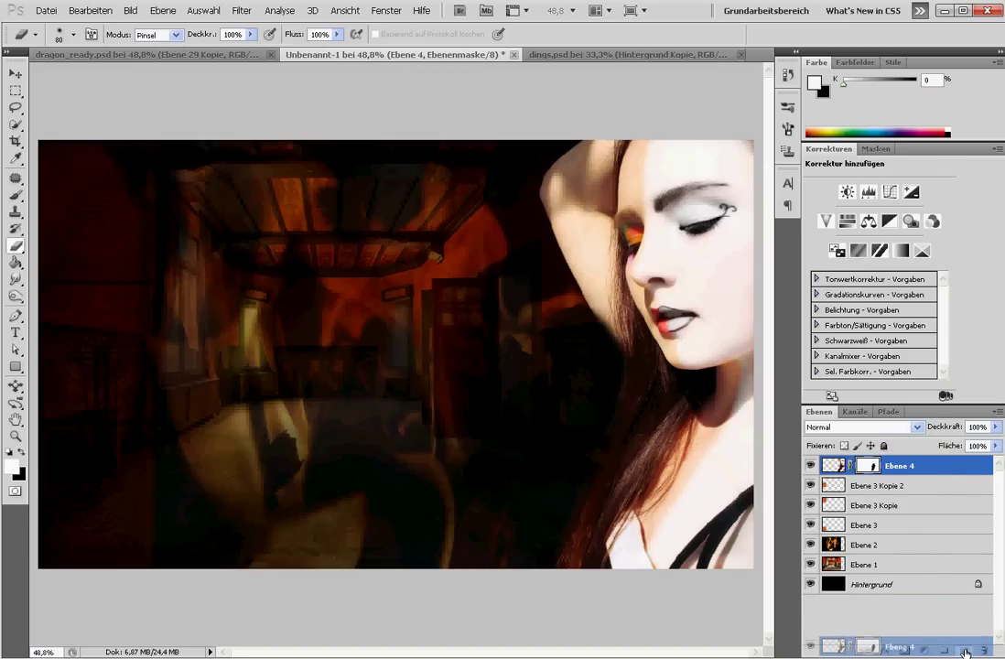
left_click(860, 426)
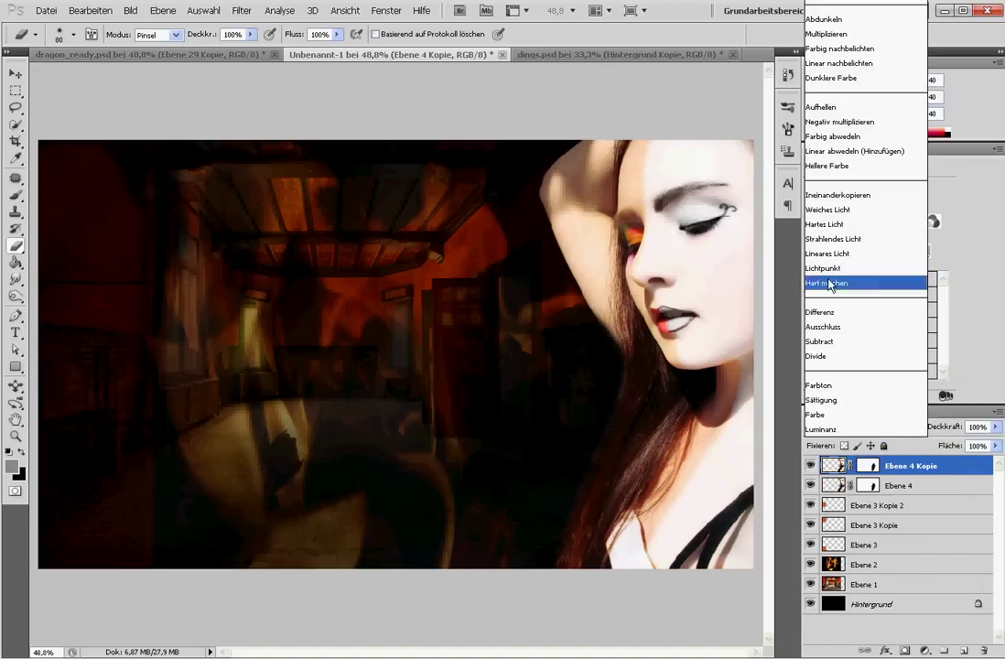
left_click(837, 194)
left_click(187, 55)
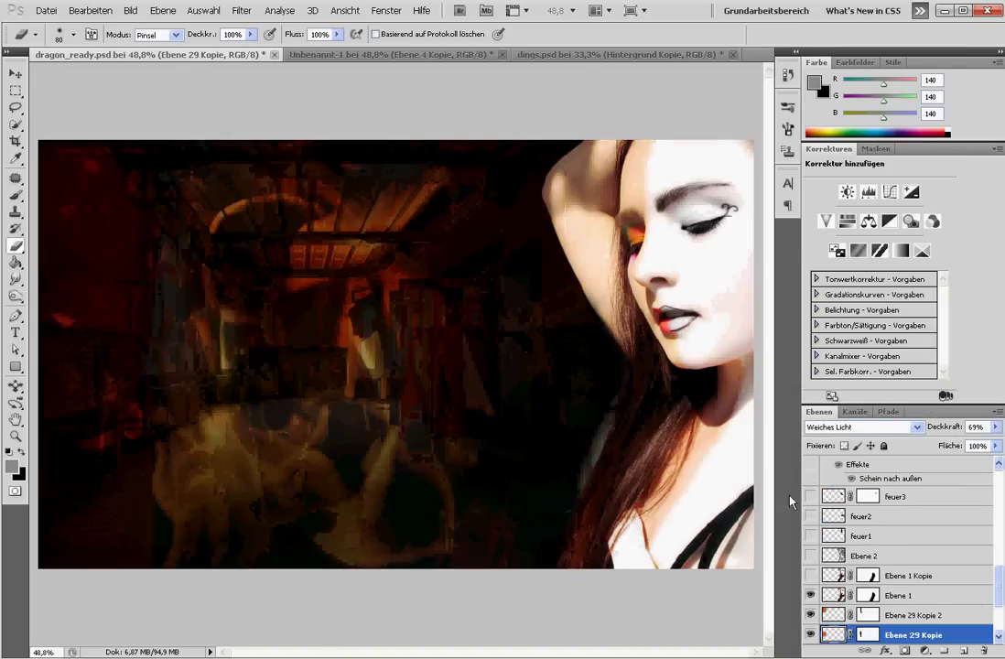
left_click(832, 578)
left_click(809, 574)
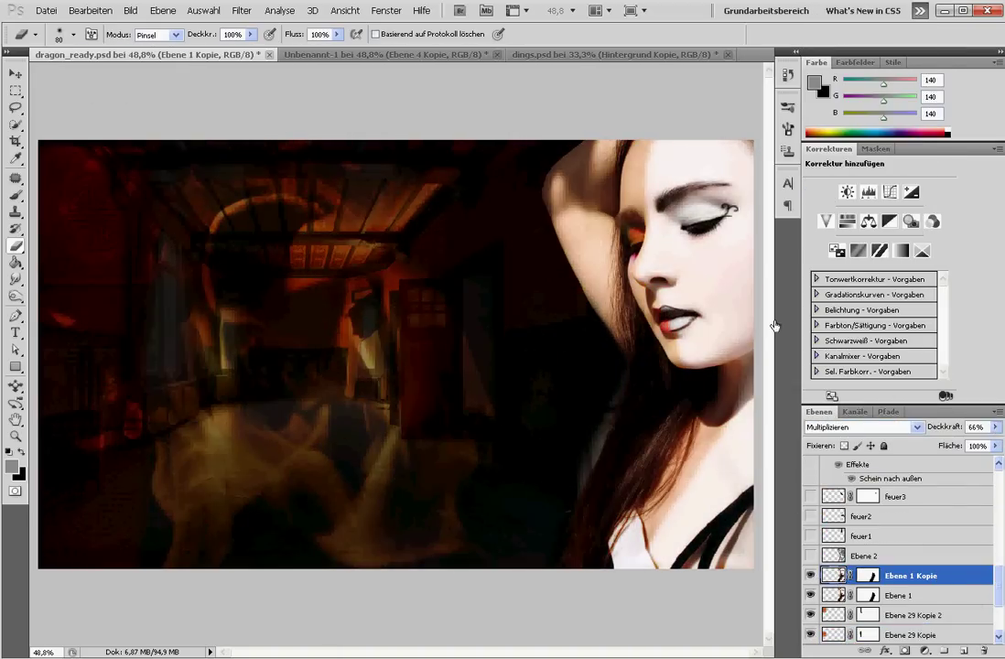
left_click(362, 52)
left_click(871, 427)
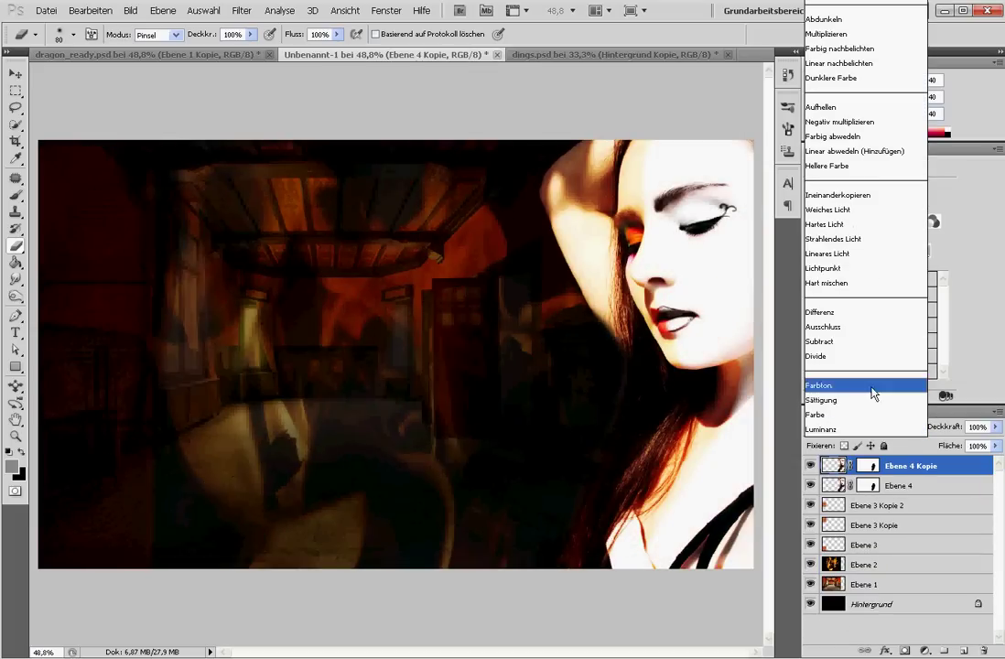
left_click(828, 34)
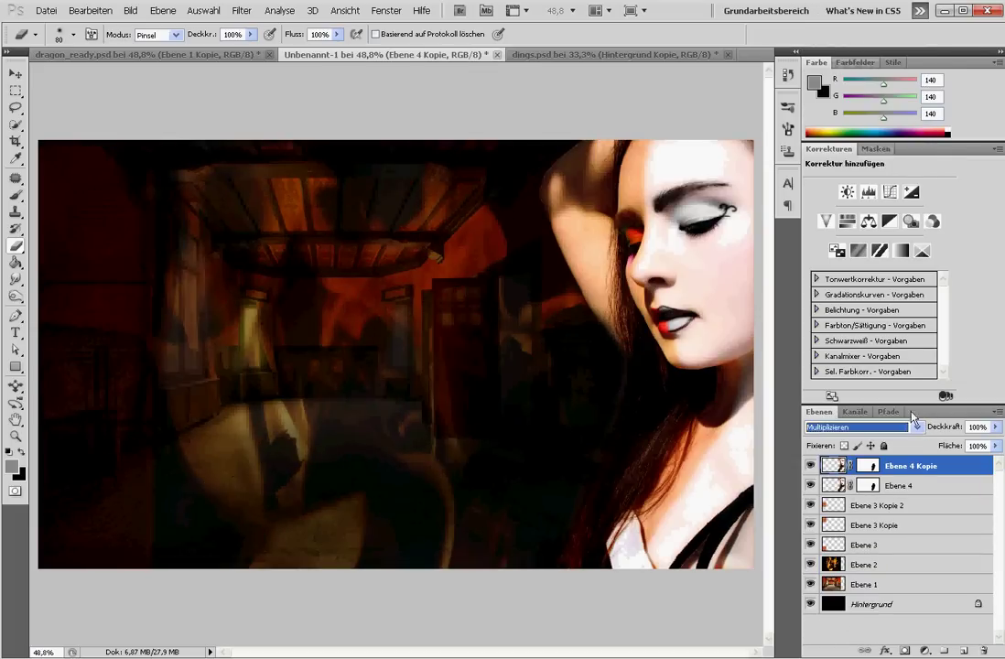
left_click(977, 427)
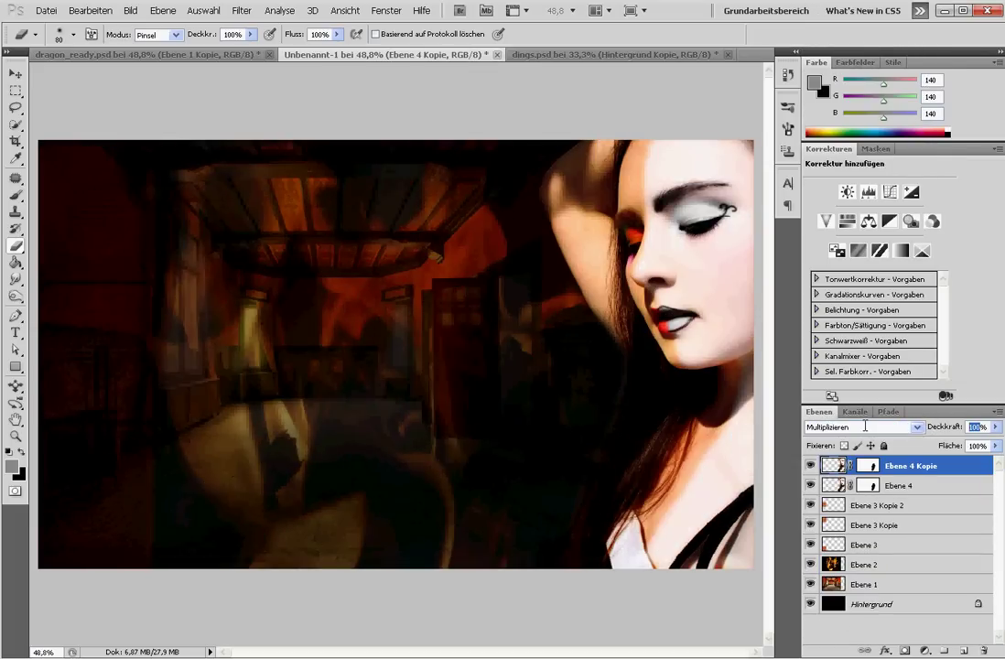
type("66")
left_click(876, 492)
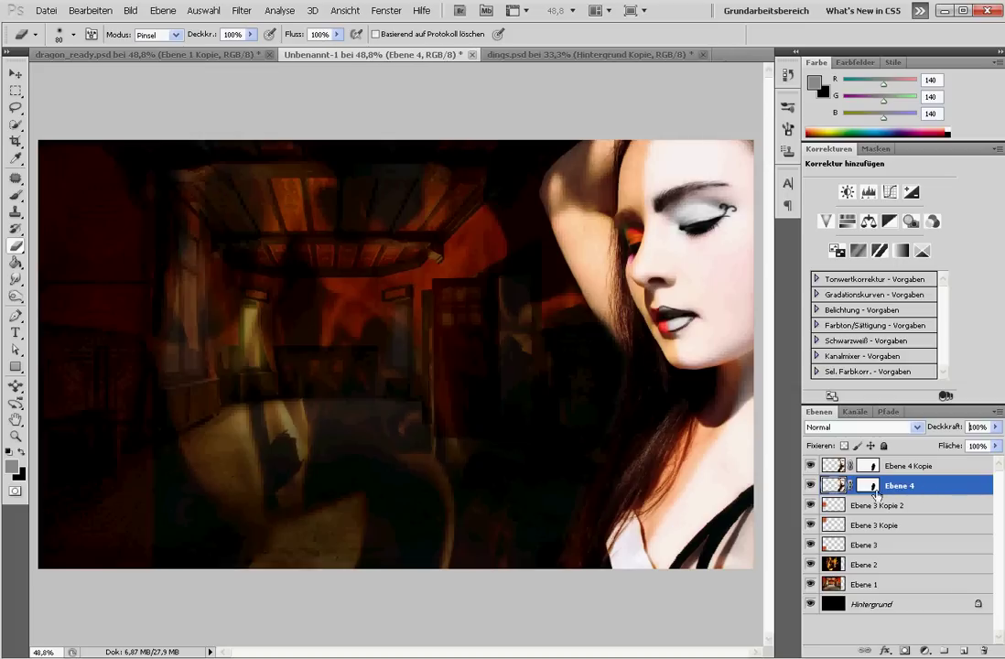
Step: Make Ebene 2 visible in dragon_ready.psd for comparison, then add a new empty Ebene 5 in Unbenannt-1
left_click(184, 53)
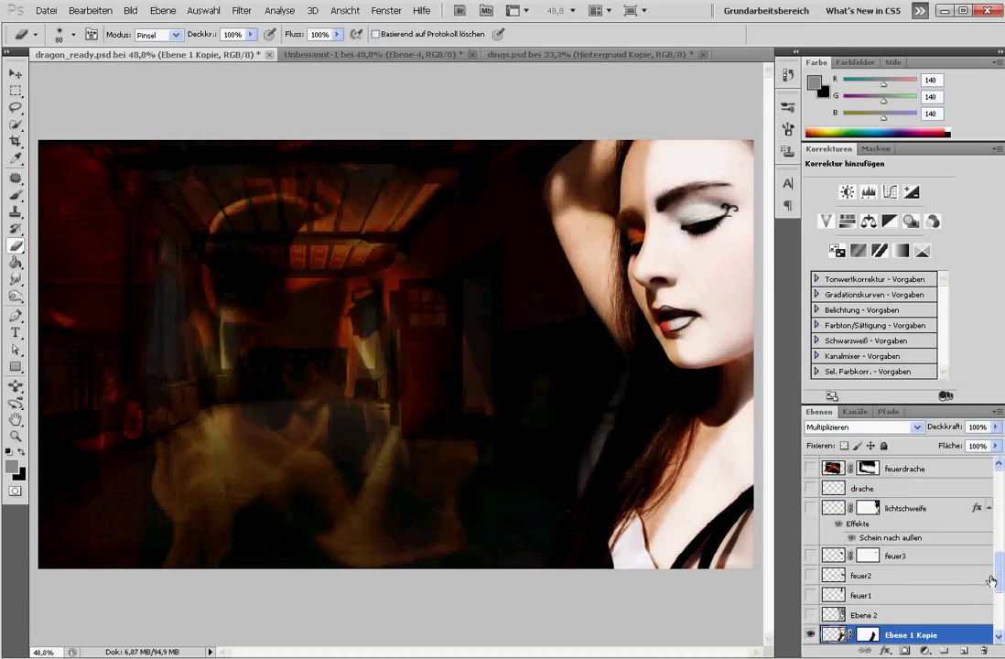
scroll(979, 584, "down", 2)
left_click(905, 587)
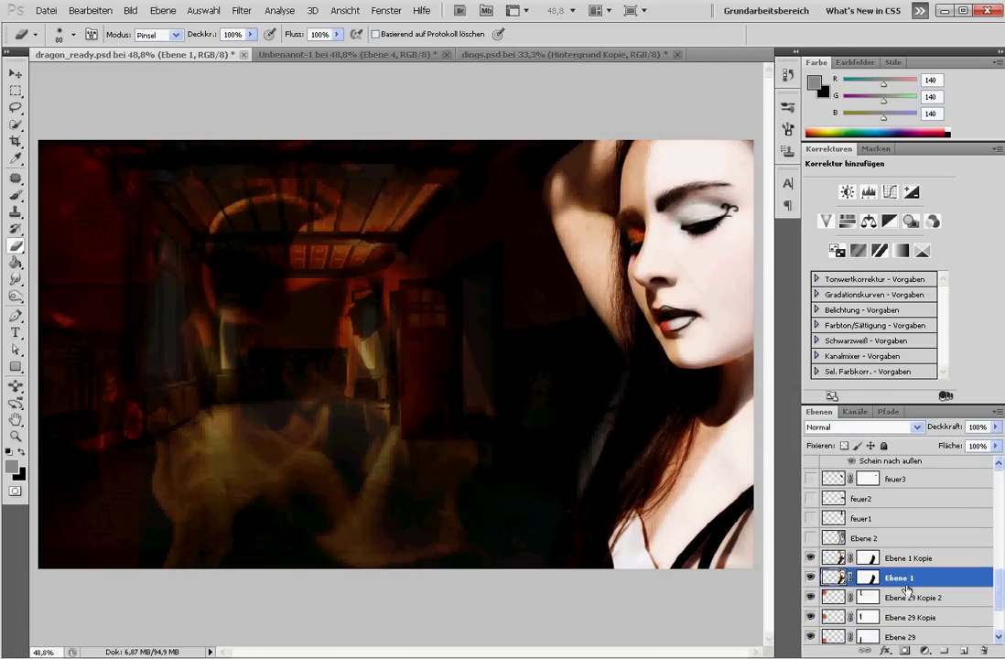
left_click(901, 557)
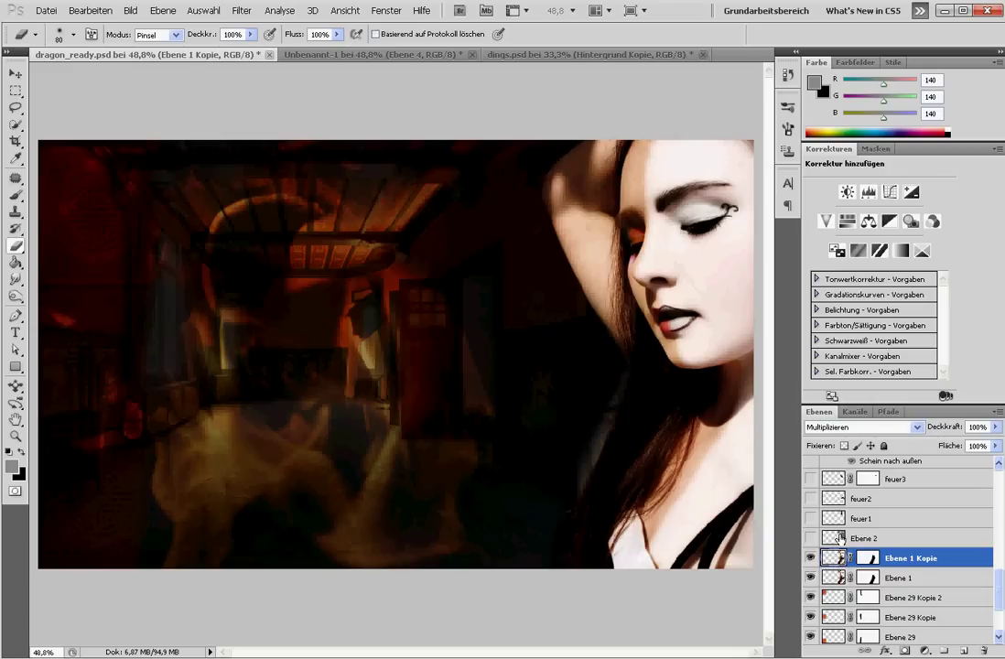
left_click(828, 539)
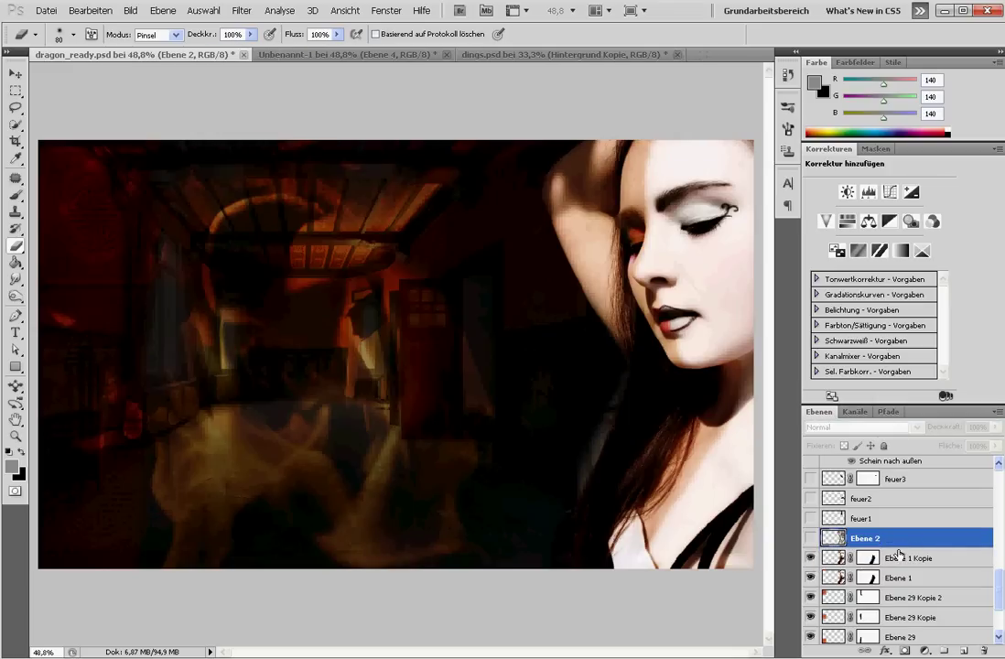
left_click(811, 539)
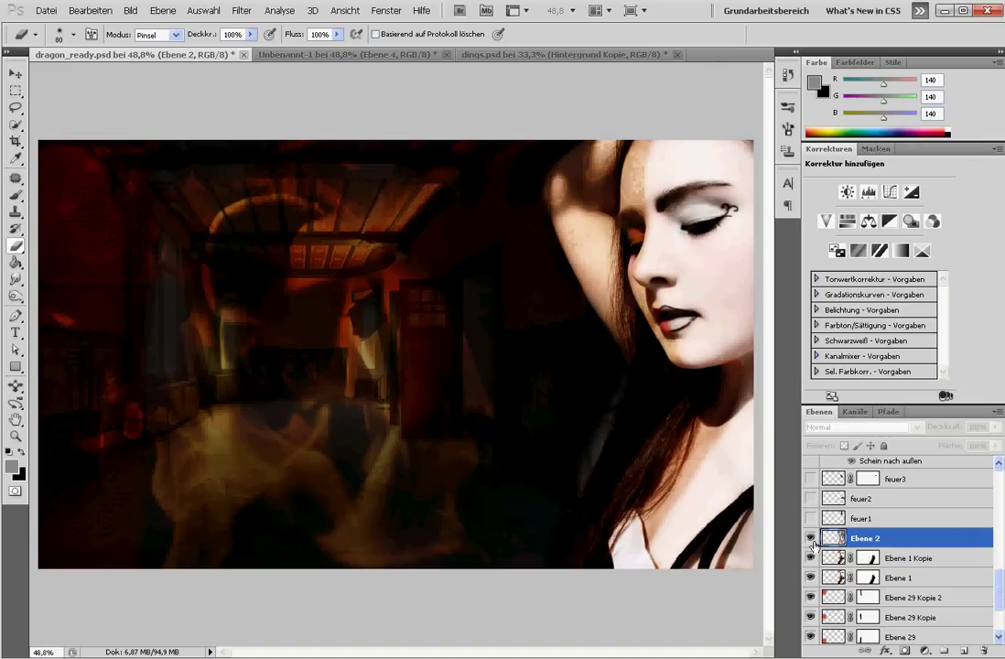
left_click(311, 54)
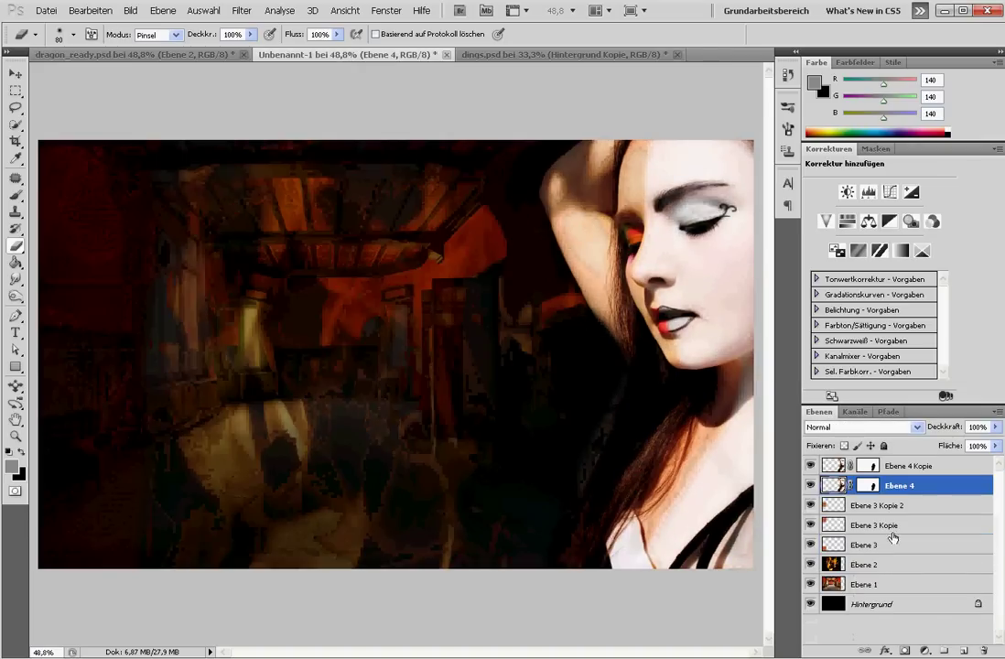
left_click(906, 465)
left_click(945, 651)
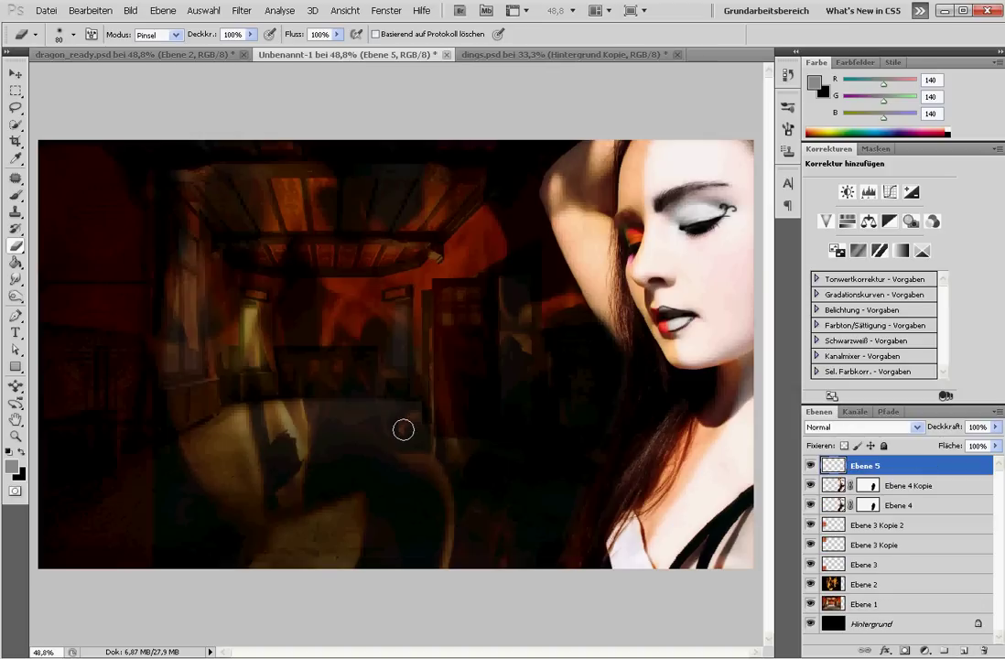
Step: Set the foreground to grey 777777, brush mode Normal, and pick a large soft round brush
left_click(11, 468)
left_click_drag(747, 217, 706, 238)
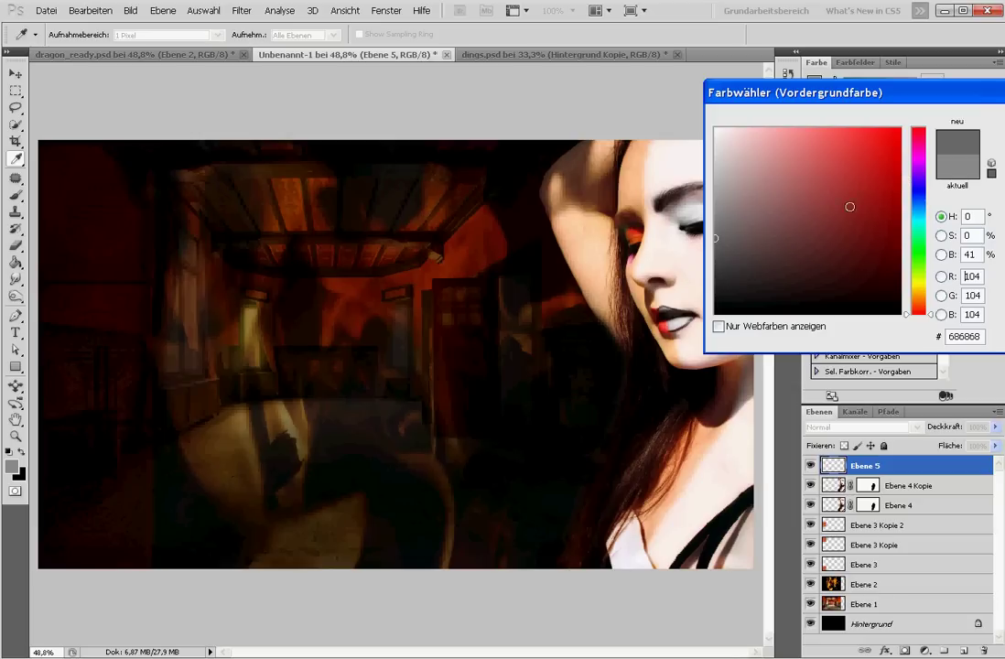
left_click_drag(849, 207, 703, 227)
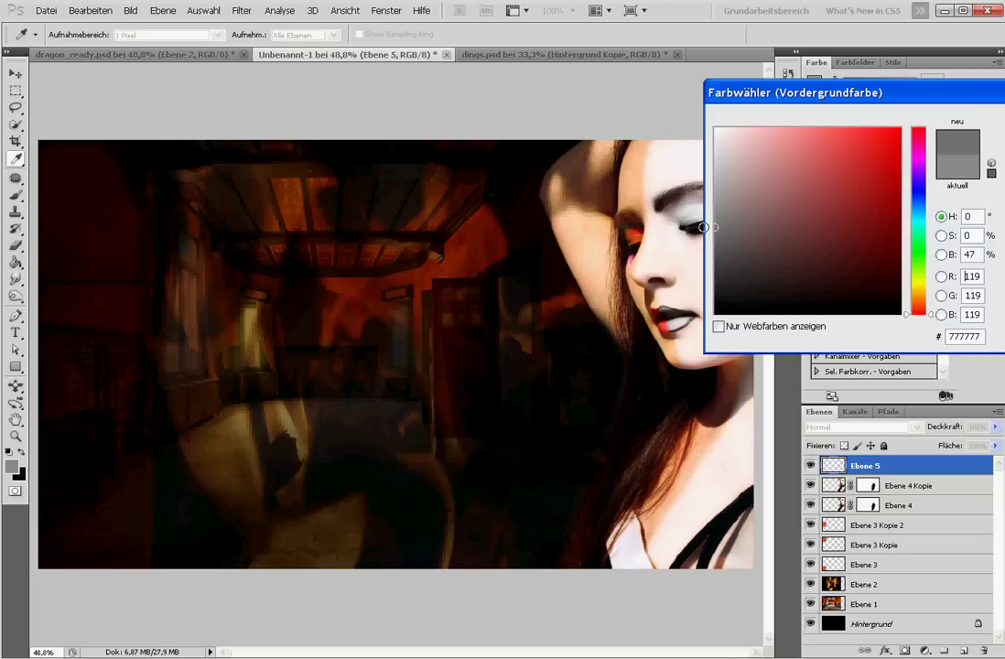
key("Return")
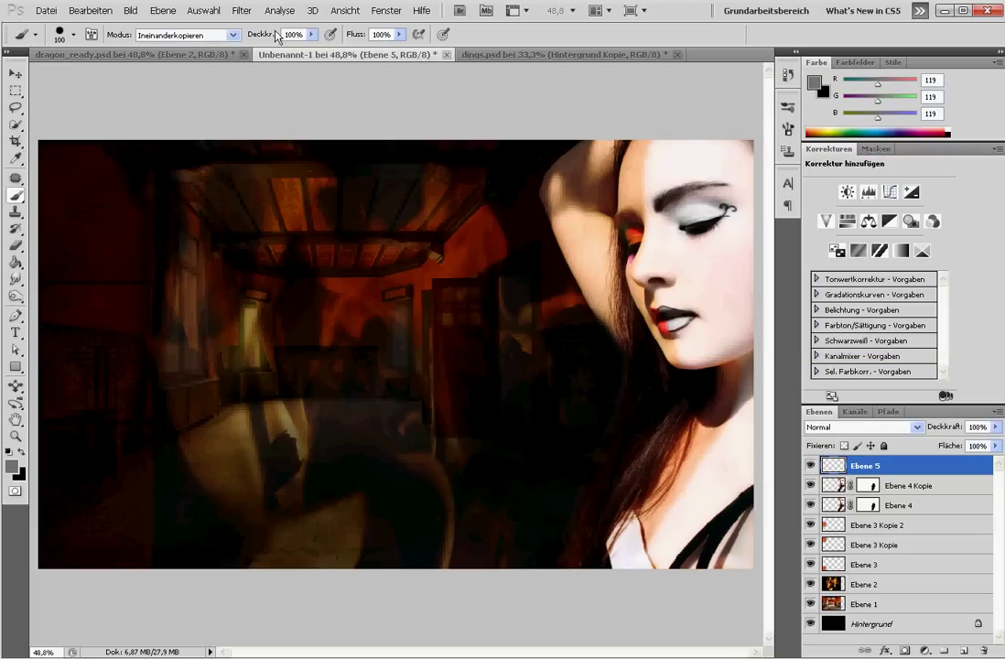
left_click(231, 37)
left_click(215, 51)
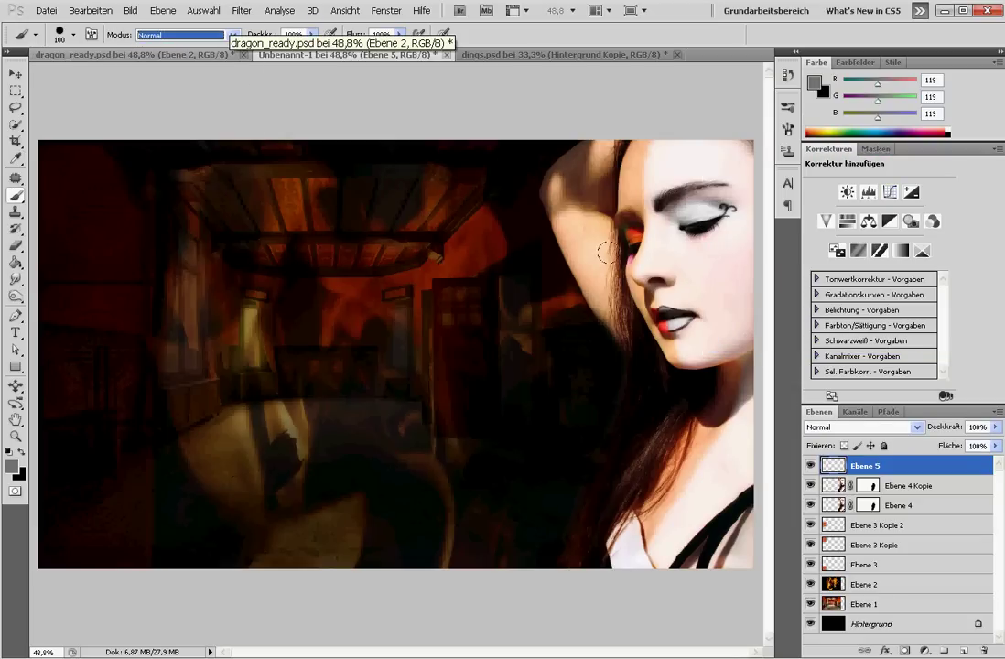
left_click(509, 238)
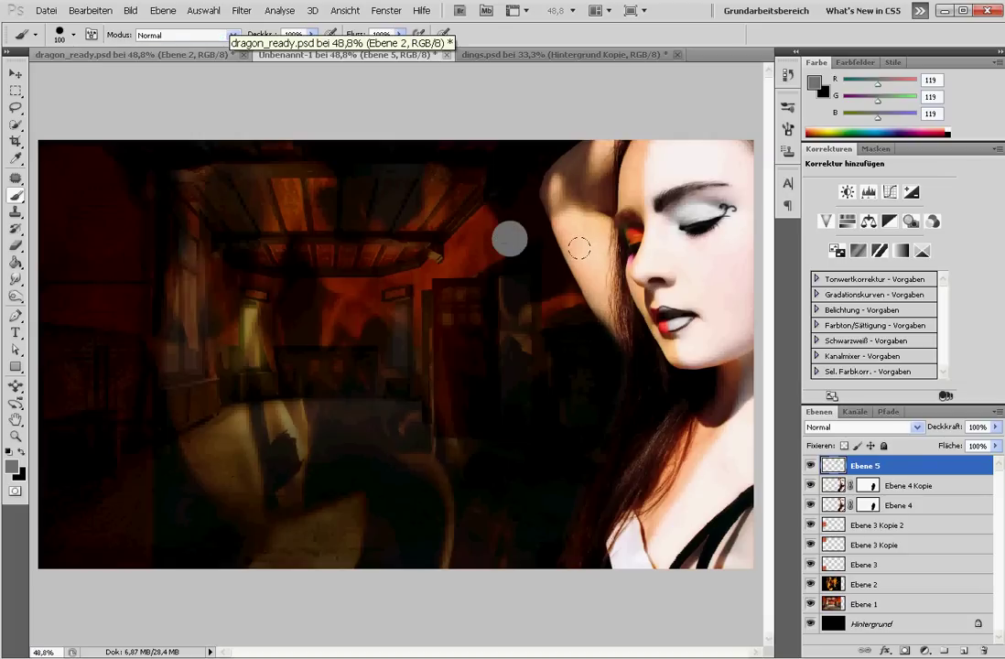
key("ctrl+z")
left_click(73, 36)
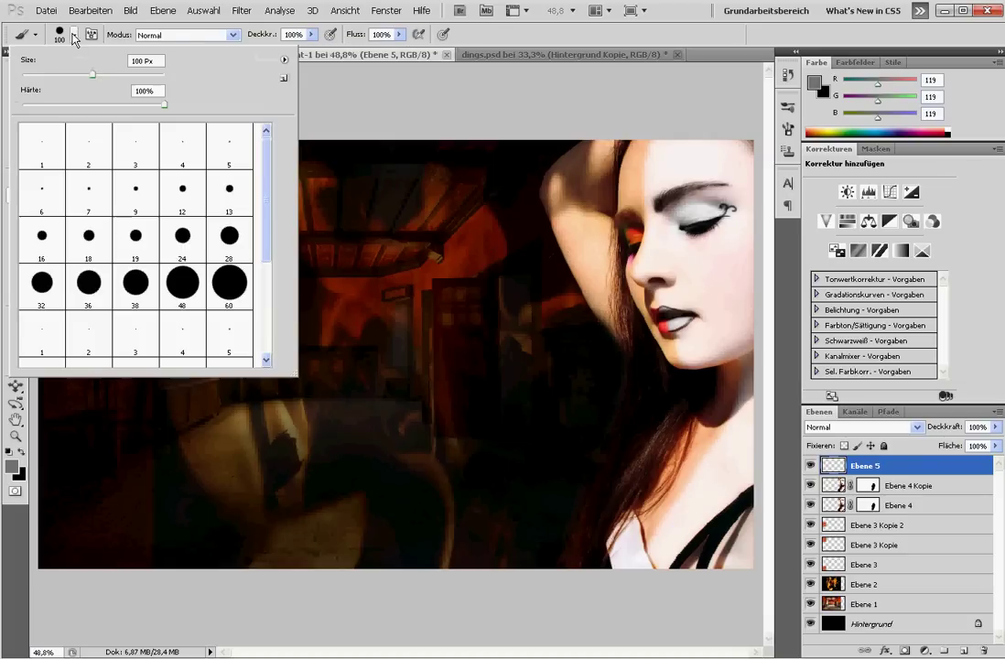
scroll(271, 247, "down", 5)
double_click(204, 335)
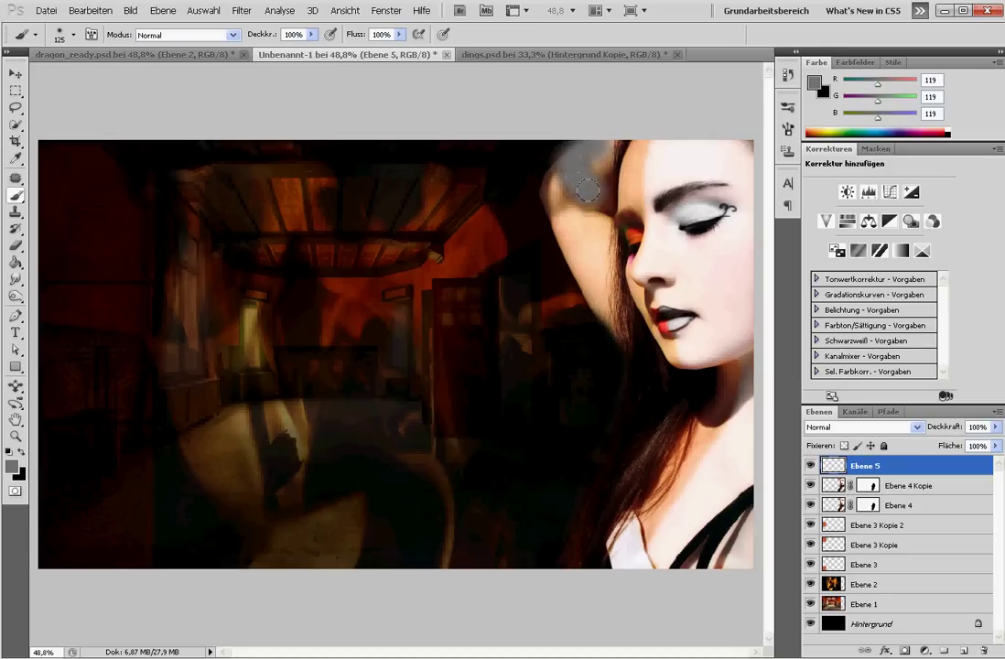
Step: Paint grey over the woman's arm, hair, forehead, lips and neck on Ebene 5
mouse_move(604, 153)
left_mouse_down()
mouse_move(550, 200)
mouse_move(556, 224)
left_mouse_up()
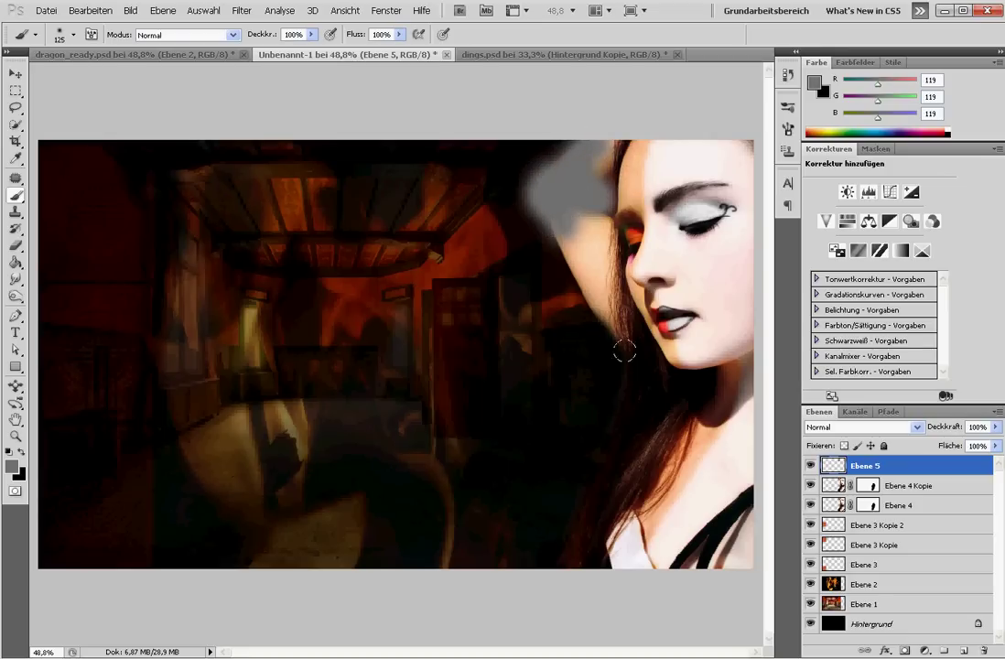
mouse_move(624, 350)
left_mouse_down()
mouse_move(634, 307)
mouse_move(657, 399)
mouse_move(615, 416)
mouse_move(538, 586)
left_mouse_up()
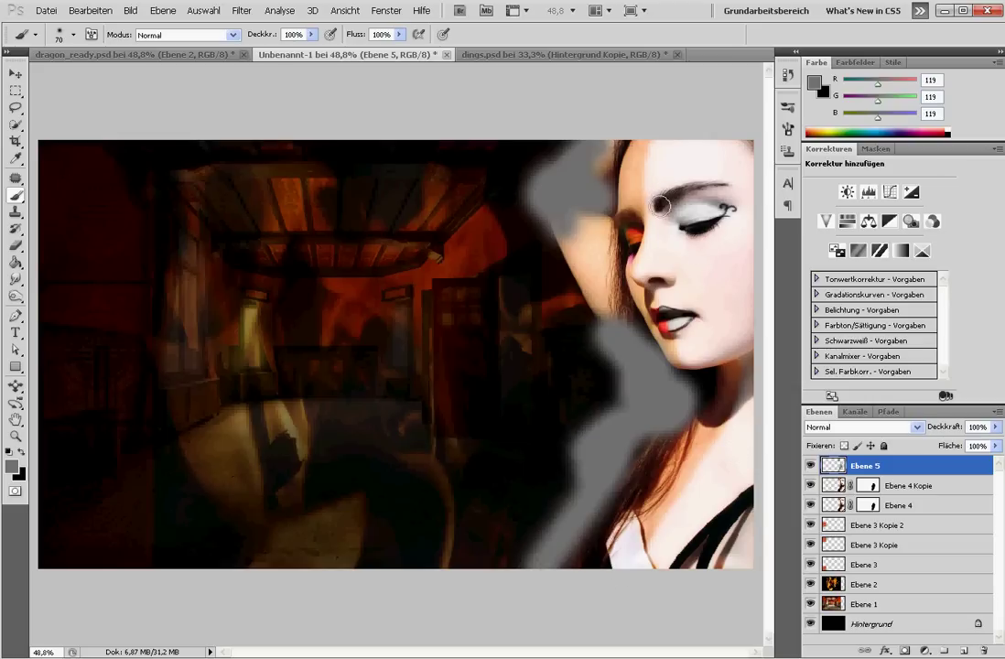
mouse_move(661, 206)
left_mouse_down()
mouse_move(696, 187)
mouse_move(657, 208)
mouse_move(723, 223)
left_mouse_up()
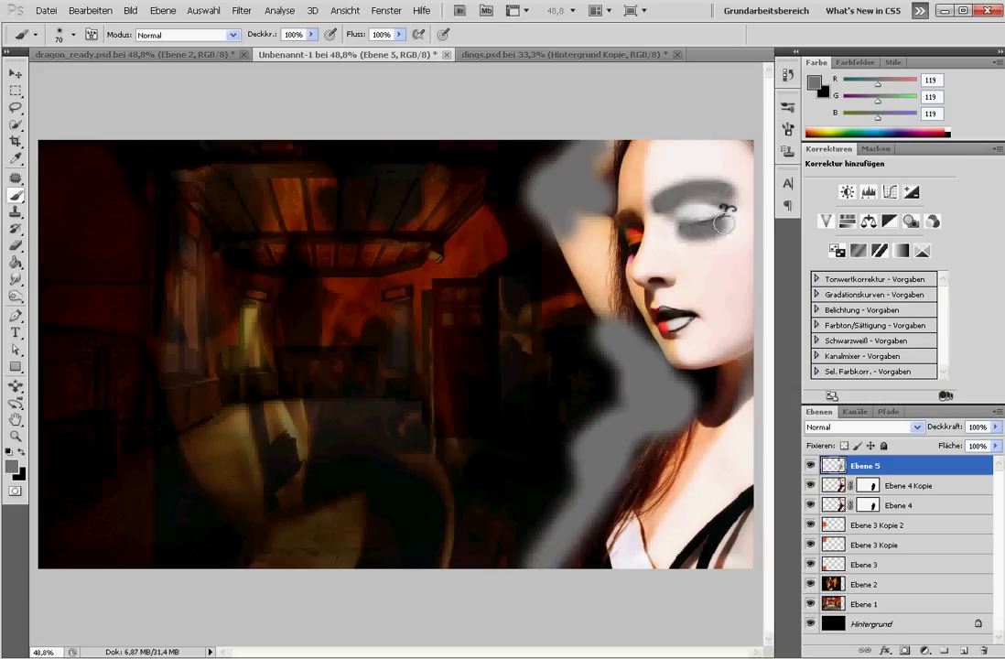
left_click_drag(662, 311, 702, 313)
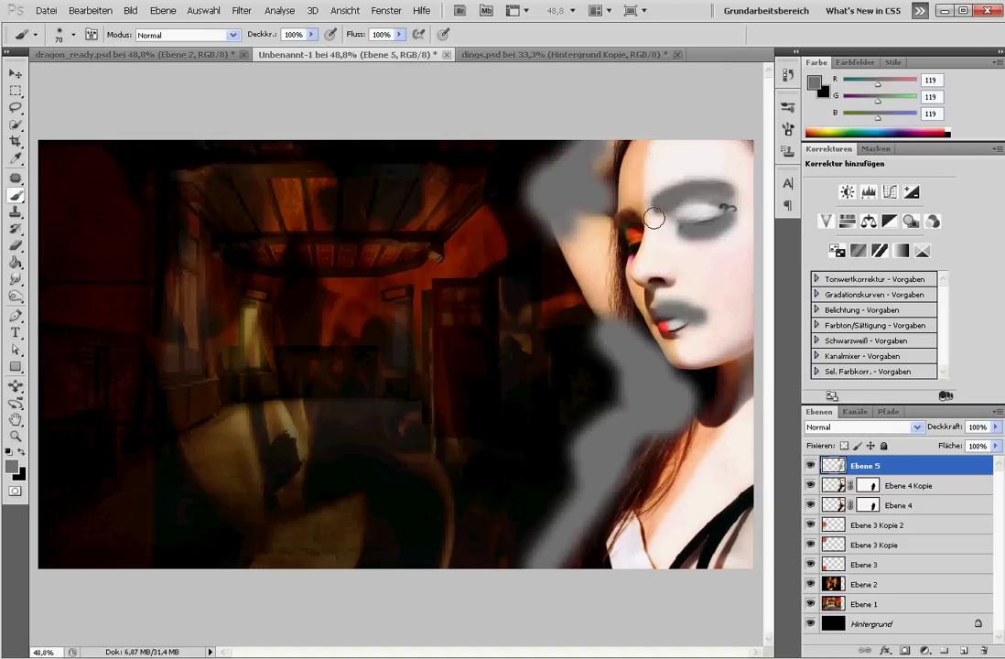
left_click_drag(625, 143, 726, 141)
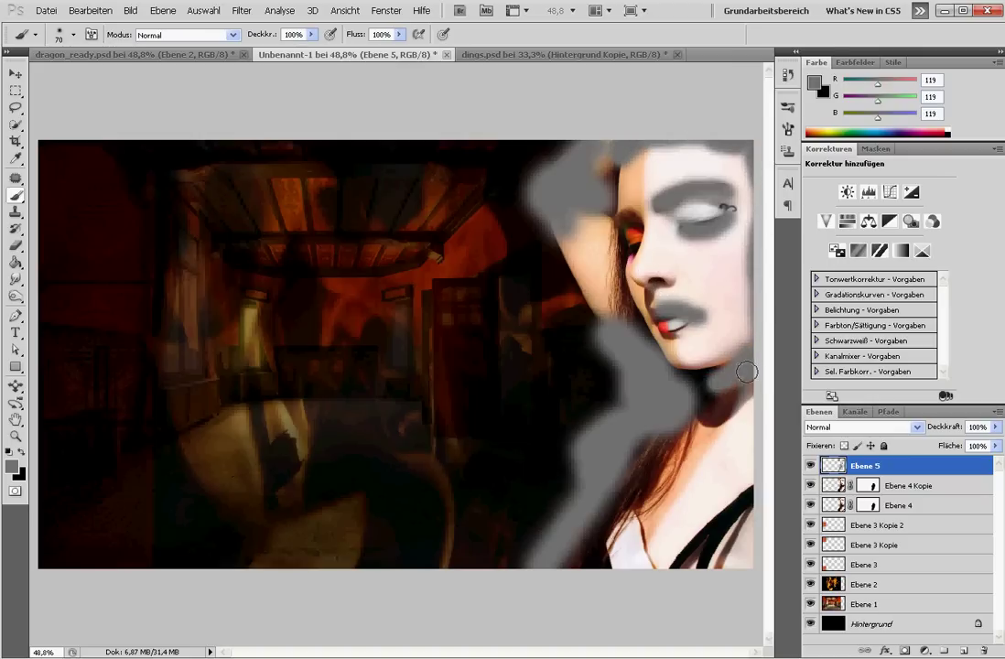
left_click_drag(746, 370, 718, 384)
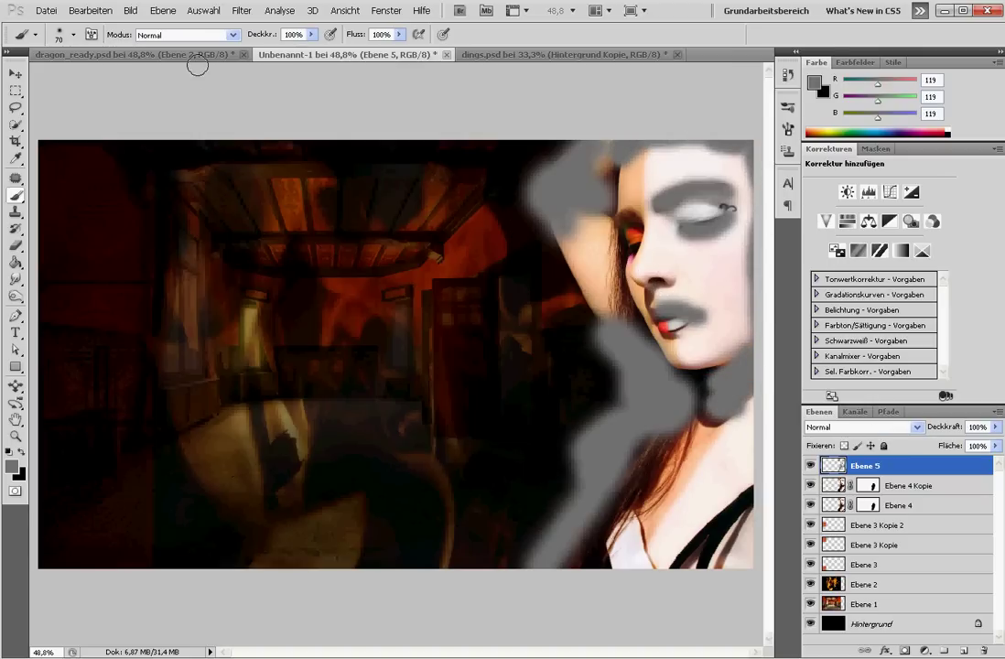
Step: Set Ebene 5's blend mode to Weiches Licht and toggle it off and on to compare
left_click(170, 51)
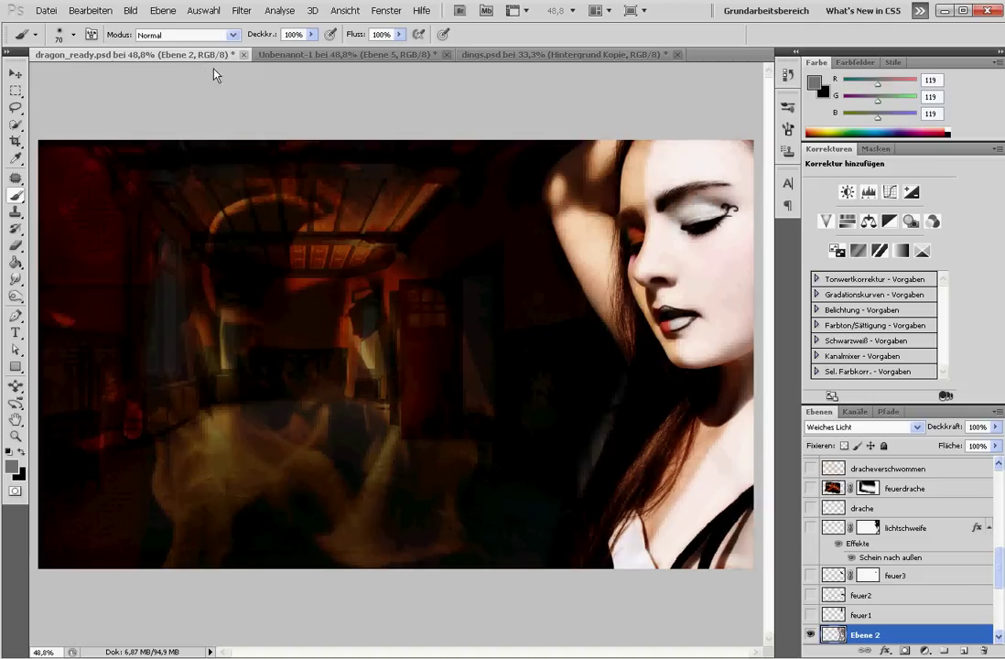
left_click(315, 57)
left_click(859, 430)
left_click(860, 201)
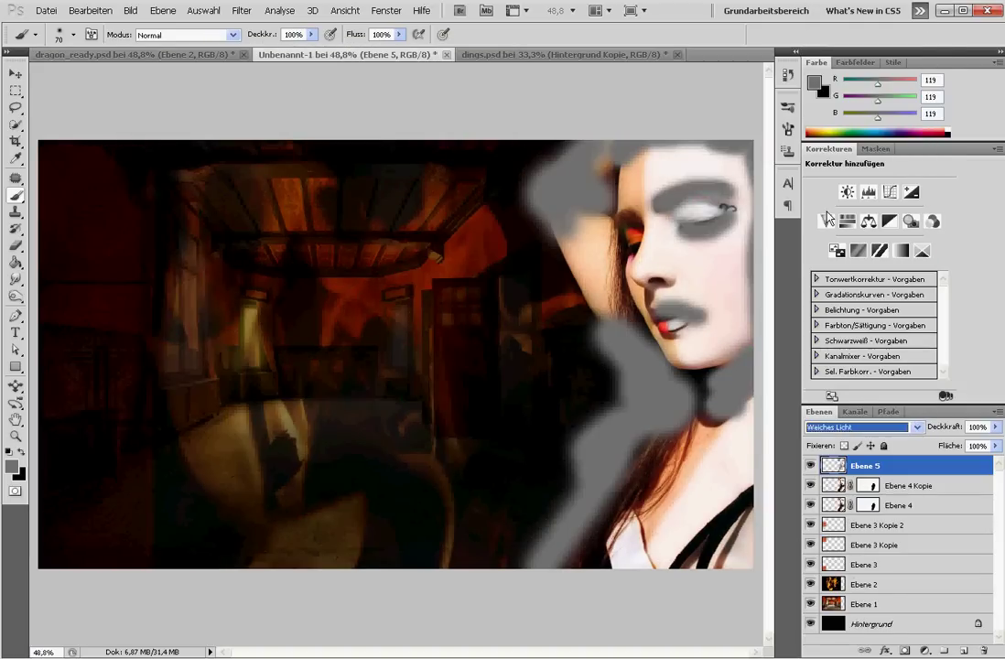
left_click(811, 465)
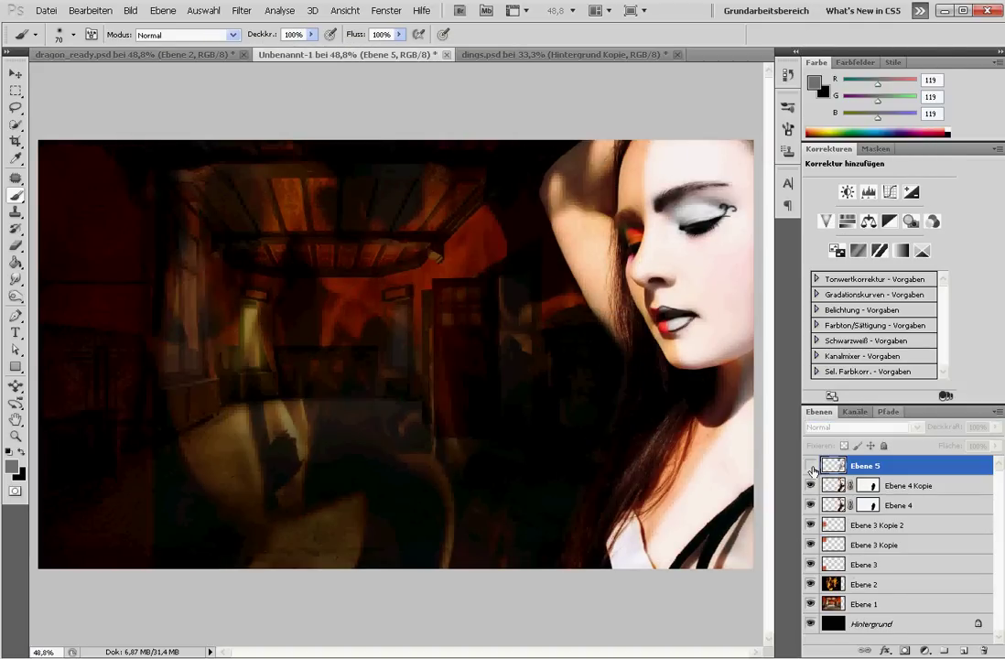
left_click(811, 467)
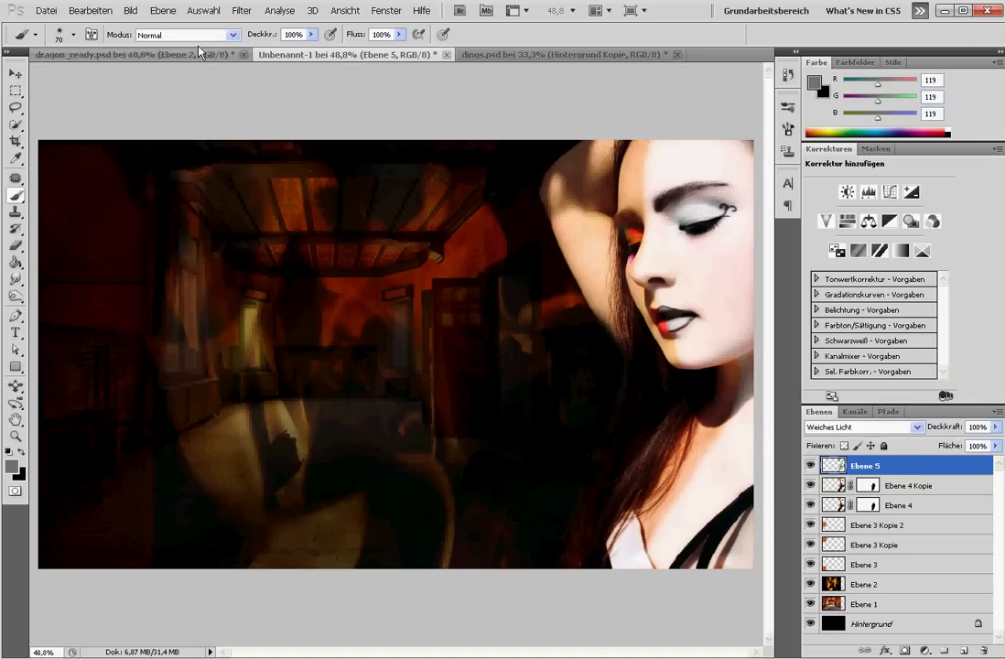
left_click(131, 10)
mouse_move(162, 51)
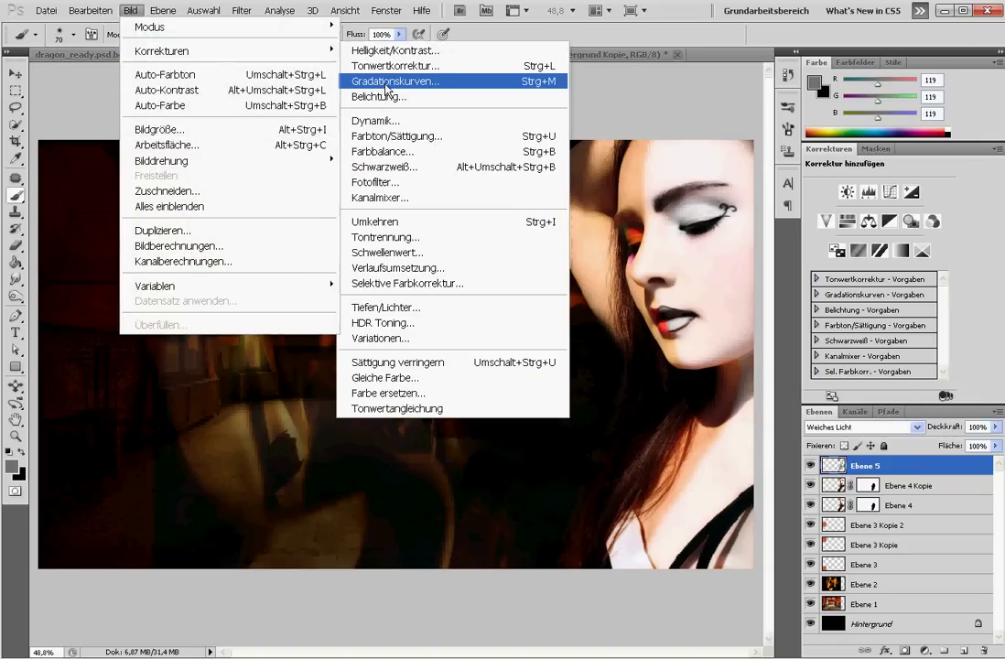
Step: Apply a Gradationskurven curve to Ebene 5 mapping input 139 to output 92
left_click(384, 82)
mouse_move(917, 223)
left_mouse_down()
mouse_move(951, 249)
mouse_move(891, 254)
mouse_move(872, 194)
mouse_move(928, 239)
left_mouse_up()
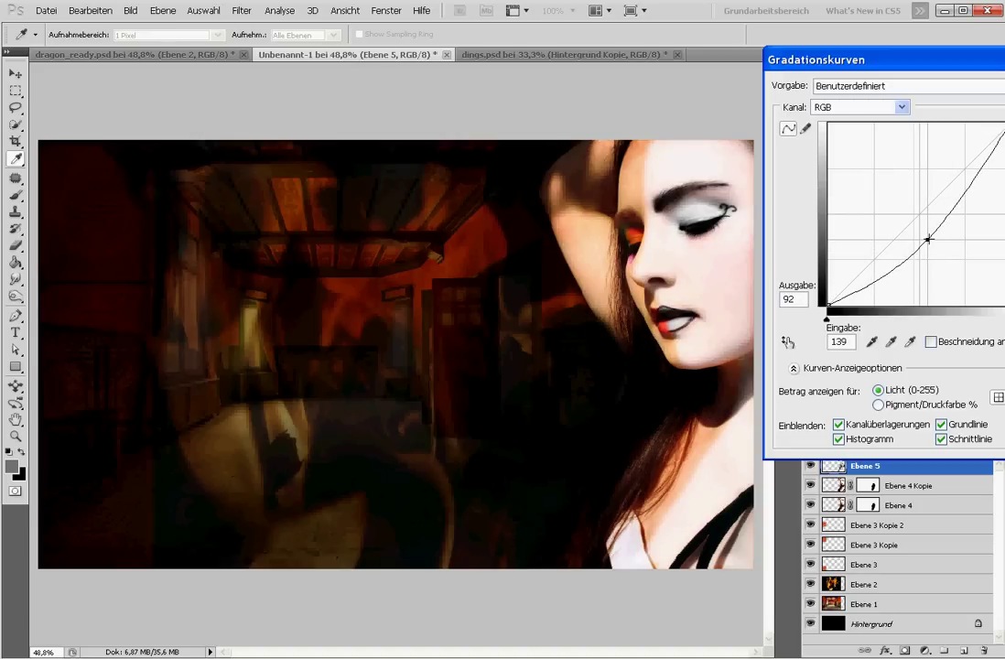
key("Return")
key("b")
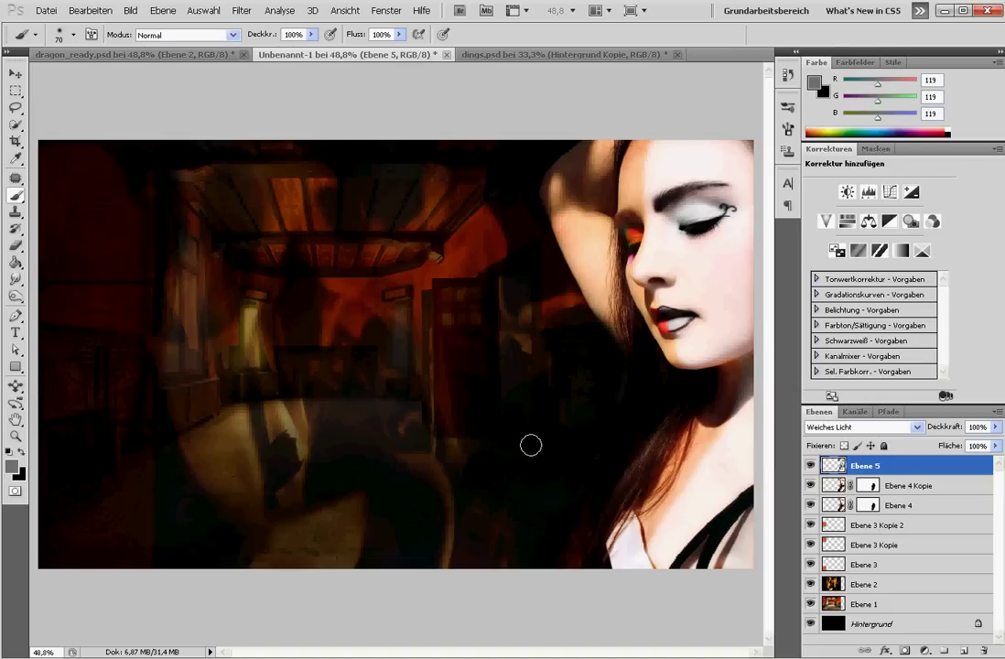
Step: Show the feuer1 and feuer3 flame layers in dragon_ready.psd, then open Unbenannt-1's Datei menu
left_click(196, 57)
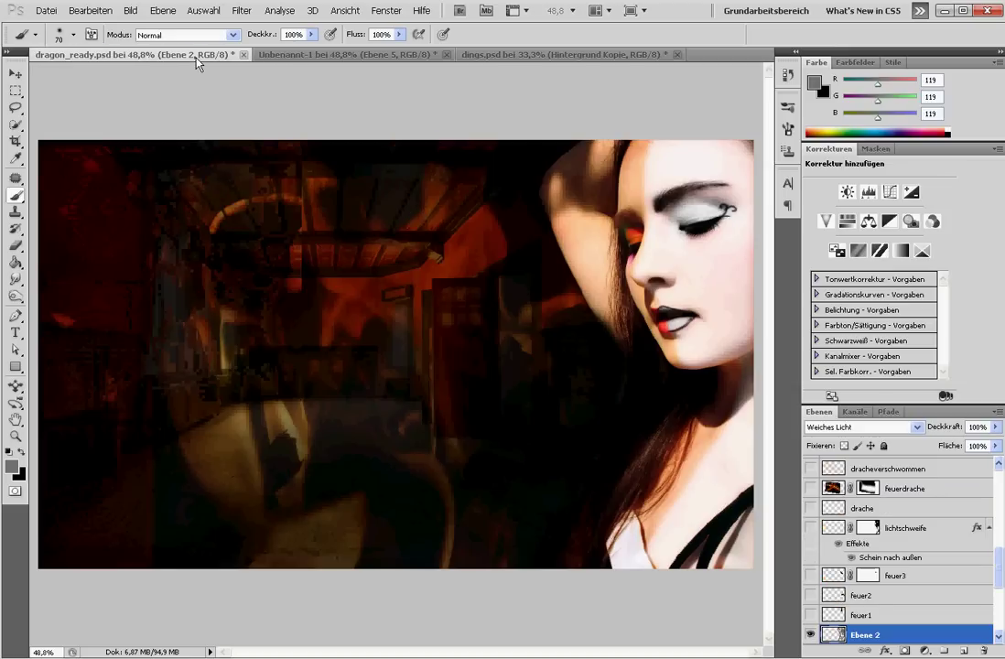
scroll(998, 578, "down", 2)
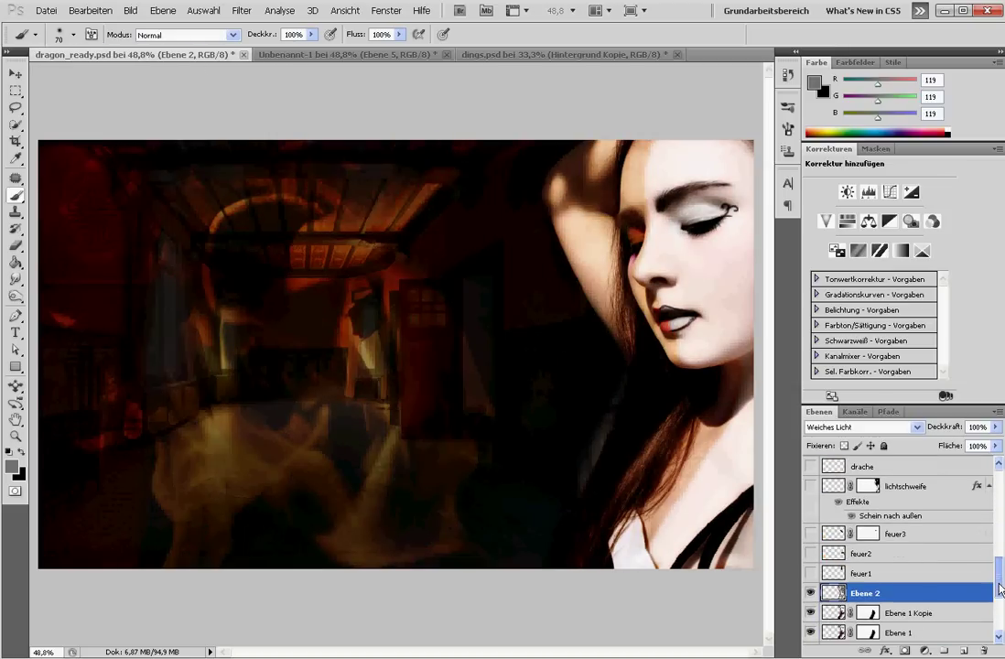
left_click(882, 580)
left_click(810, 577)
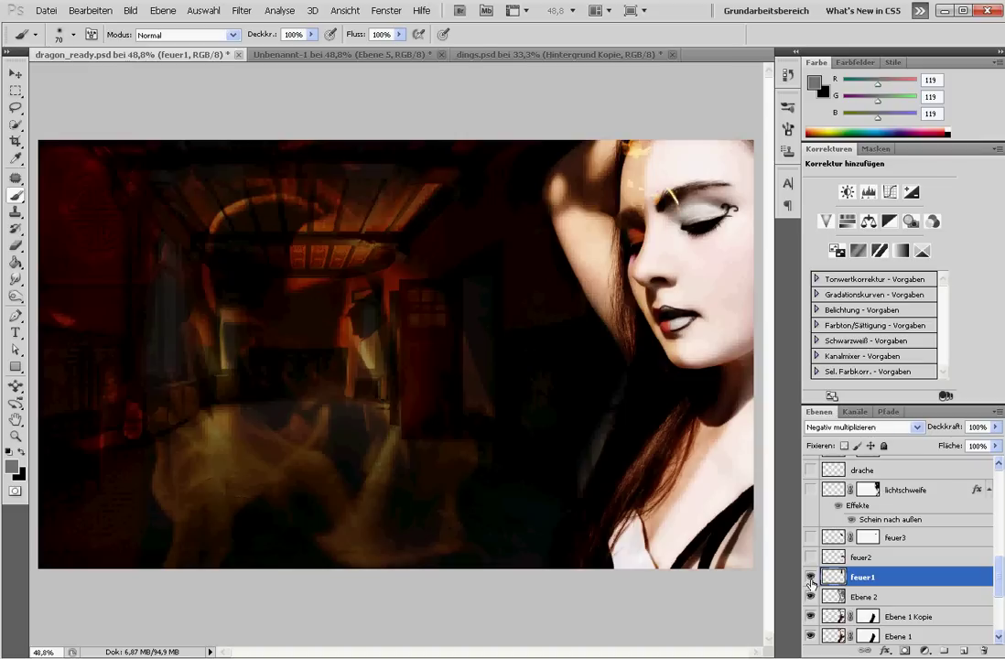
left_click(809, 537)
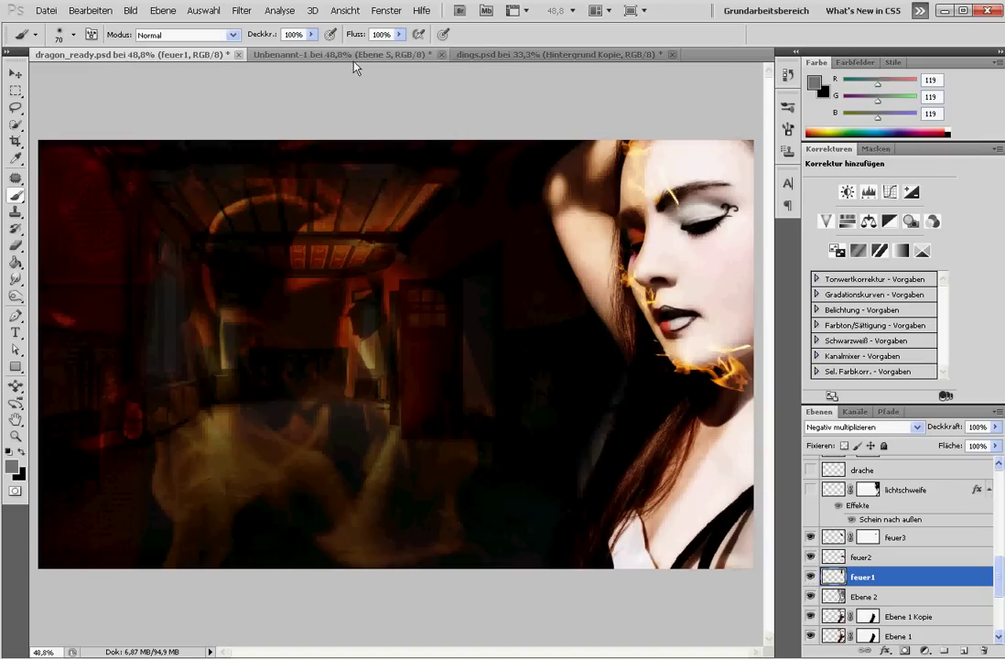
left_click(295, 54)
left_click(45, 10)
Step: Open the flame photo 1252759_49278282.jpg from the chinese folder, browsing by thumbnails
left_click(64, 41)
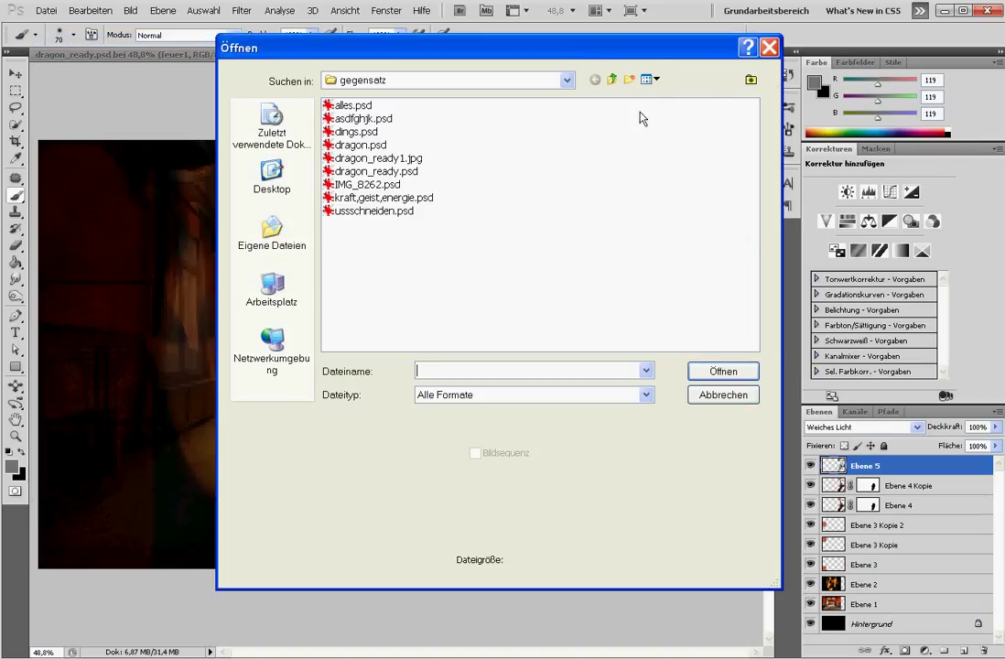
left_click(649, 79)
left_click(659, 96)
left_click(512, 80)
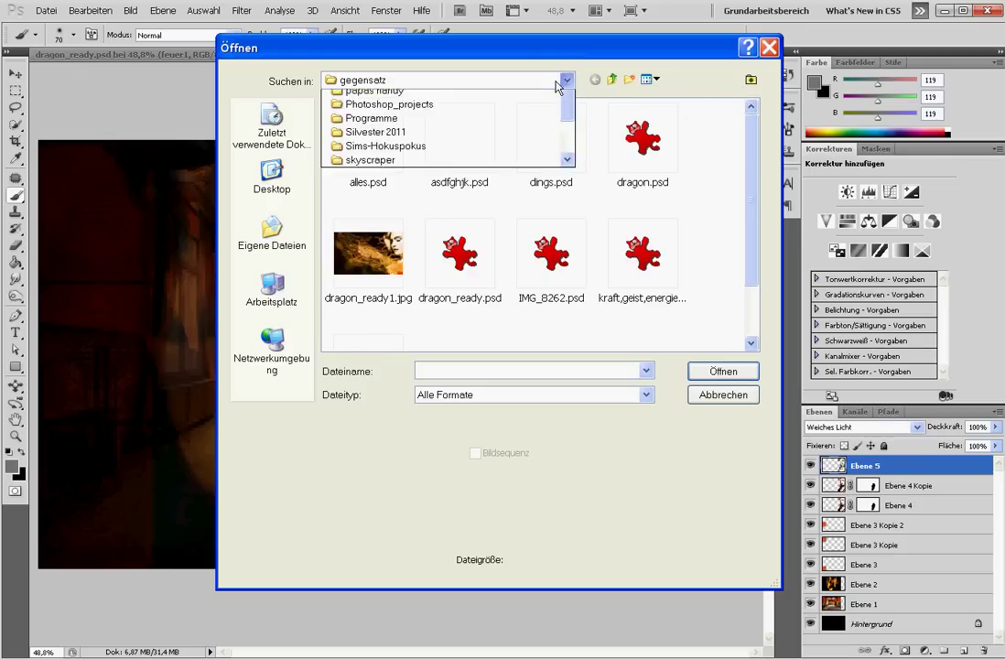
left_click(464, 115)
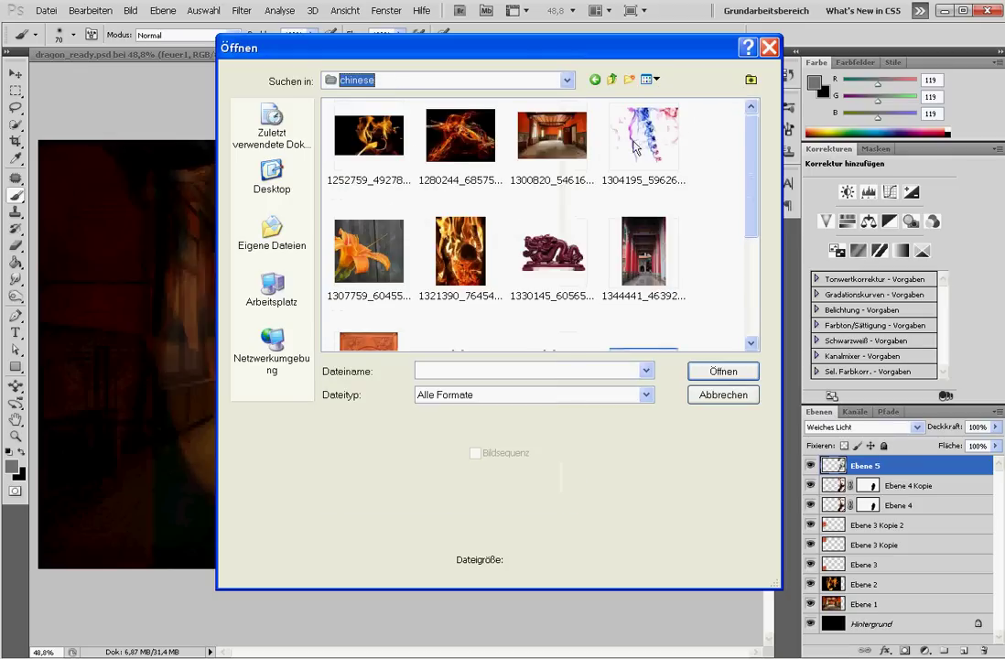
left_click(380, 159)
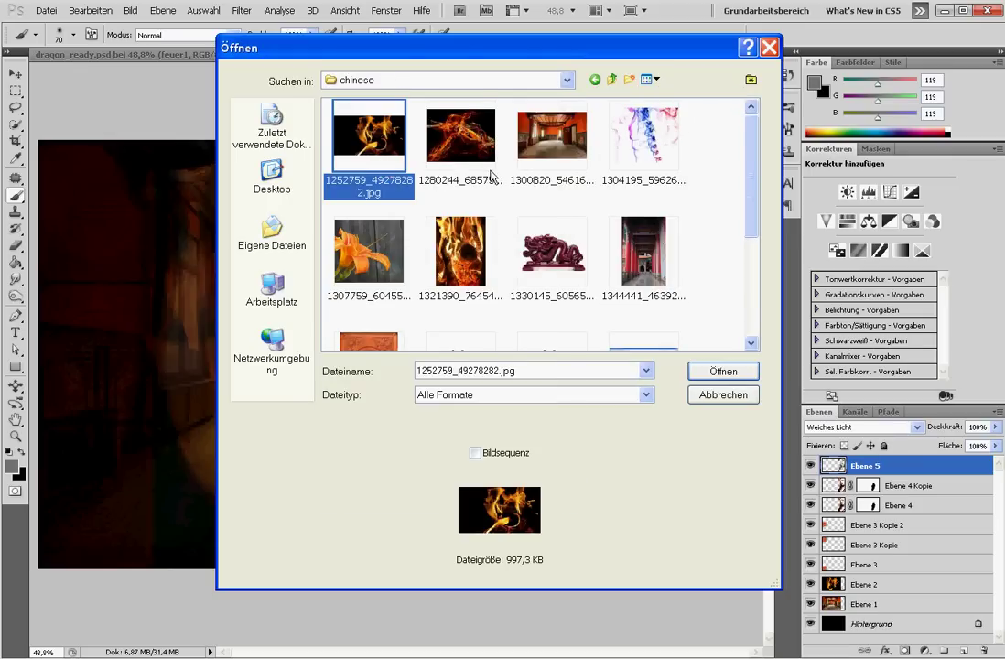
scroll(491, 176, "down", 3)
scroll(490, 201, "down", 2)
scroll(410, 174, "up", 5)
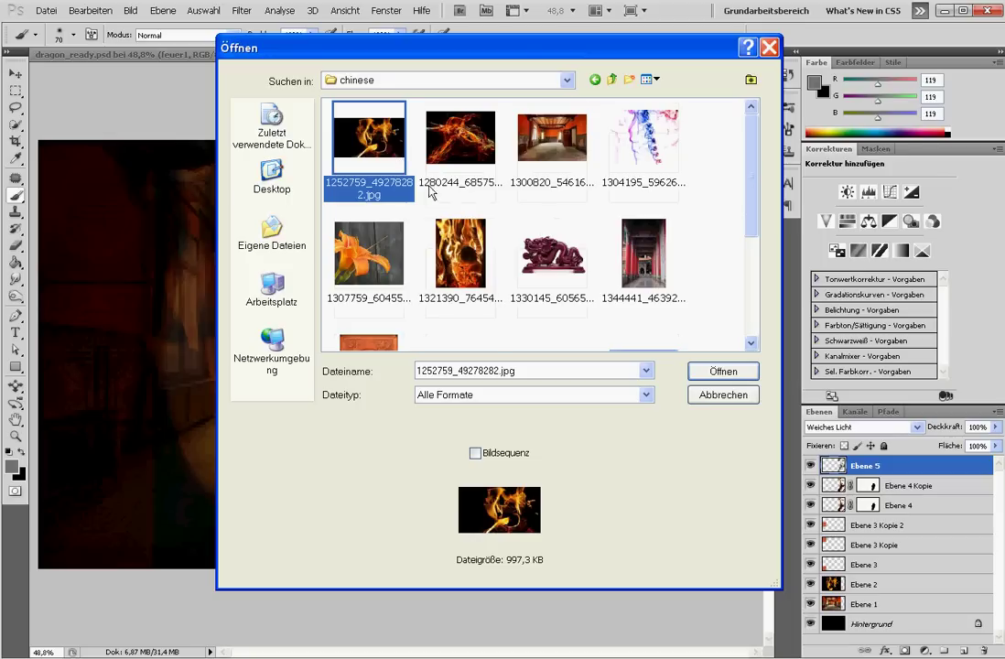
left_click(722, 378)
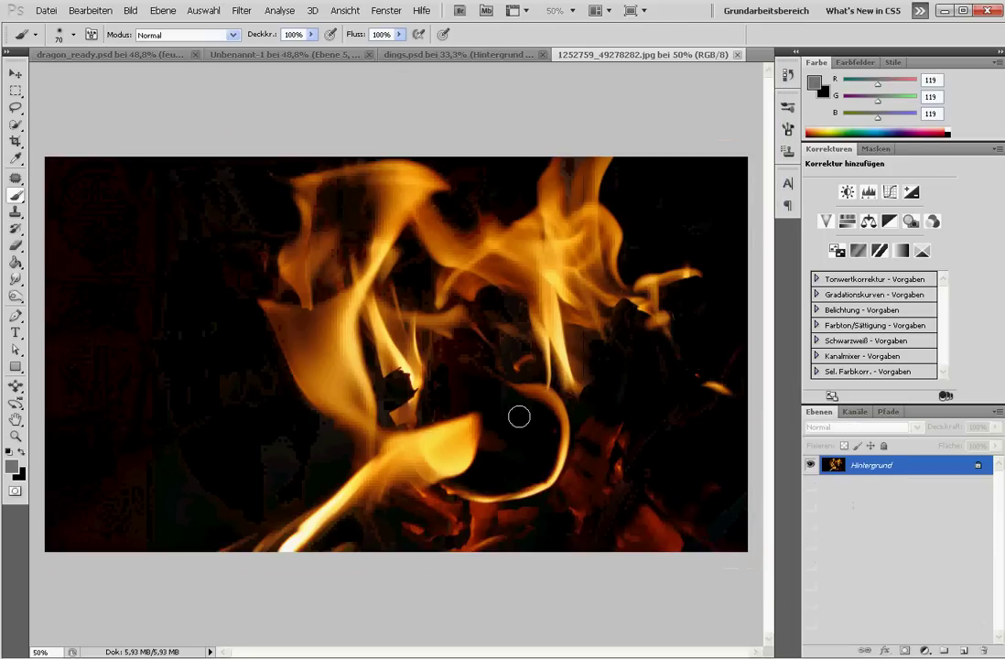
Step: Select all of the flame image, then close dings.psd without saving (Nein)
key("ctrl+a")
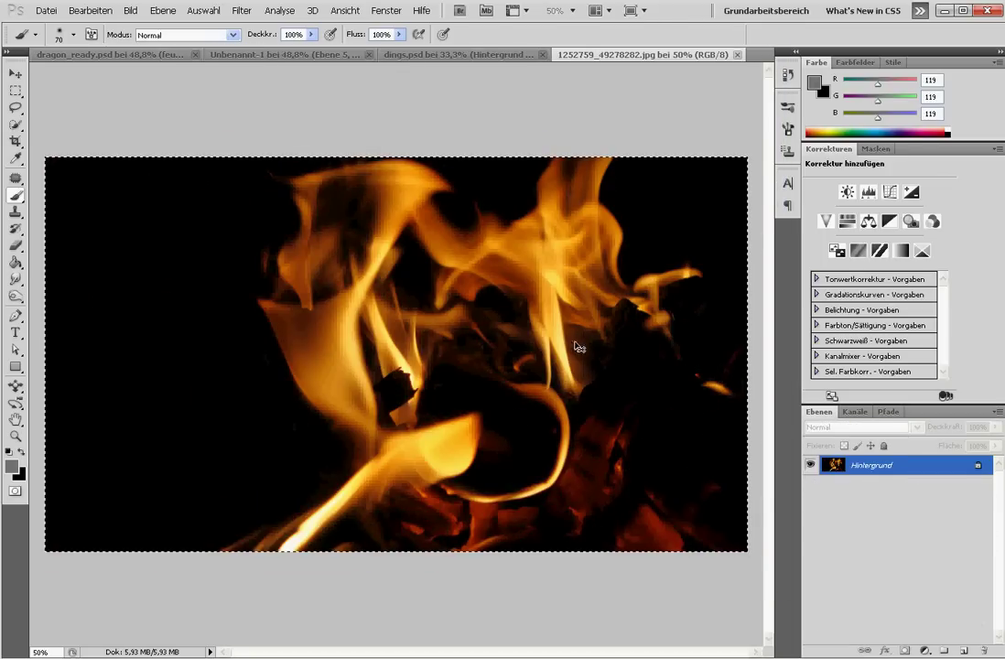
left_click(433, 51)
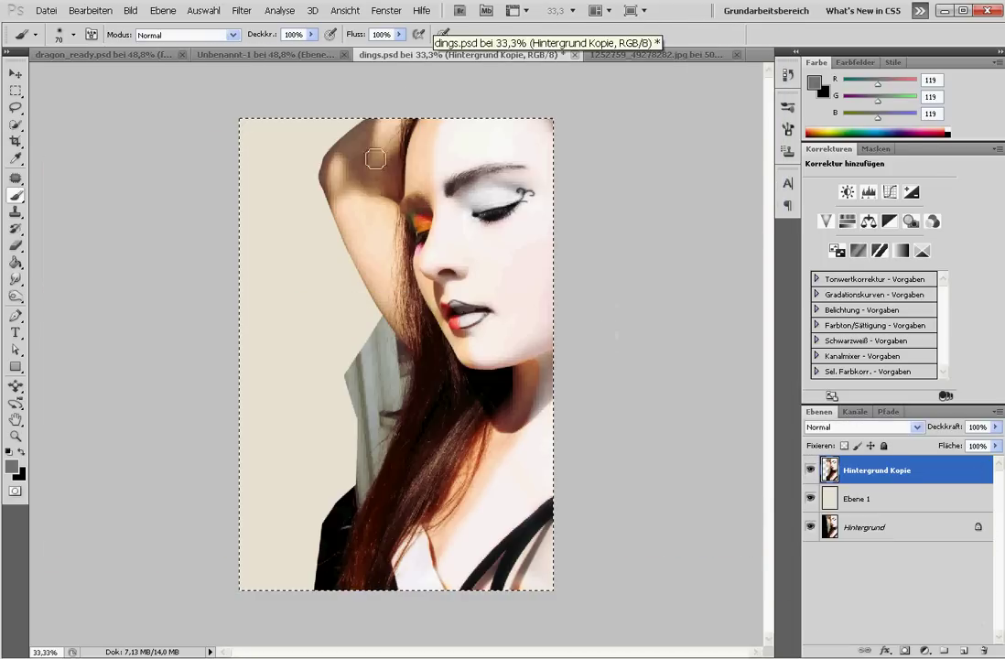
left_click(574, 55)
left_click(532, 274)
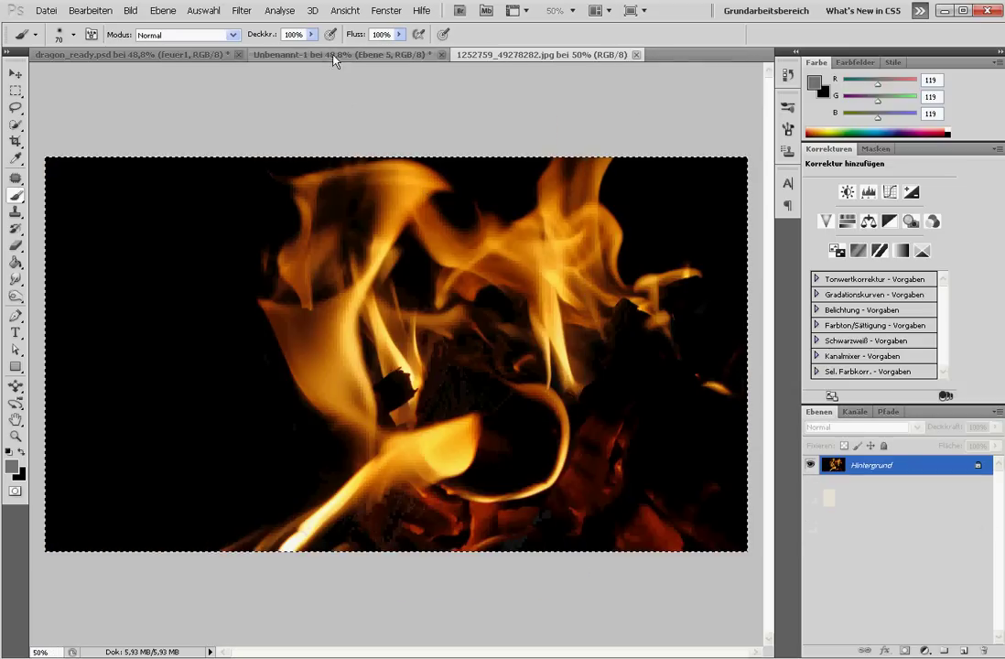
Step: Paste the fire into Unbenannt-1 and scale it down to a small patch beside the woman's face
left_click(338, 57)
key("ctrl+v")
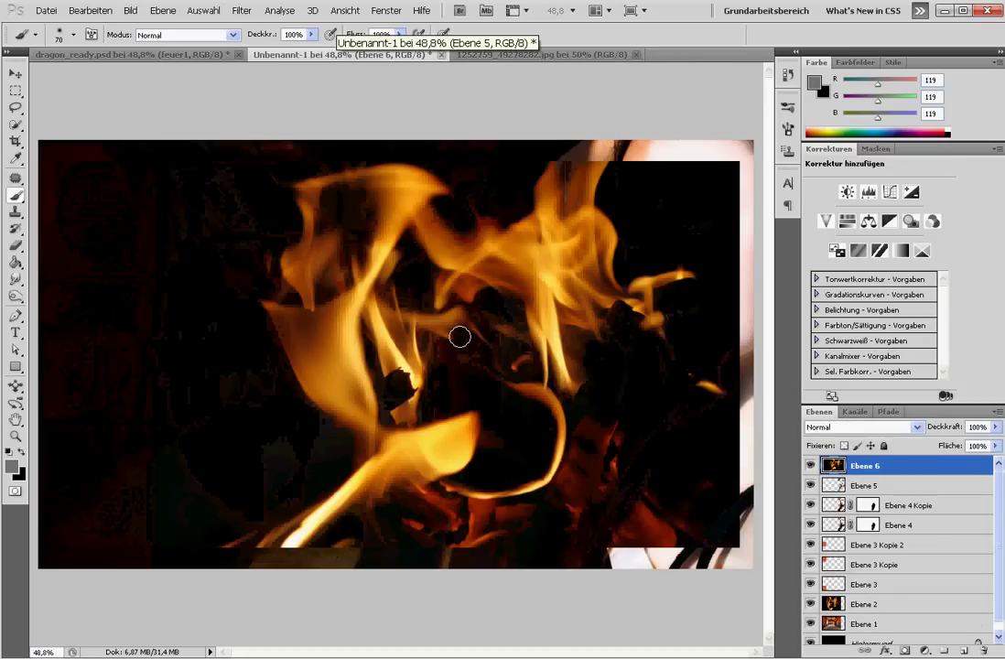
key("ctrl+t")
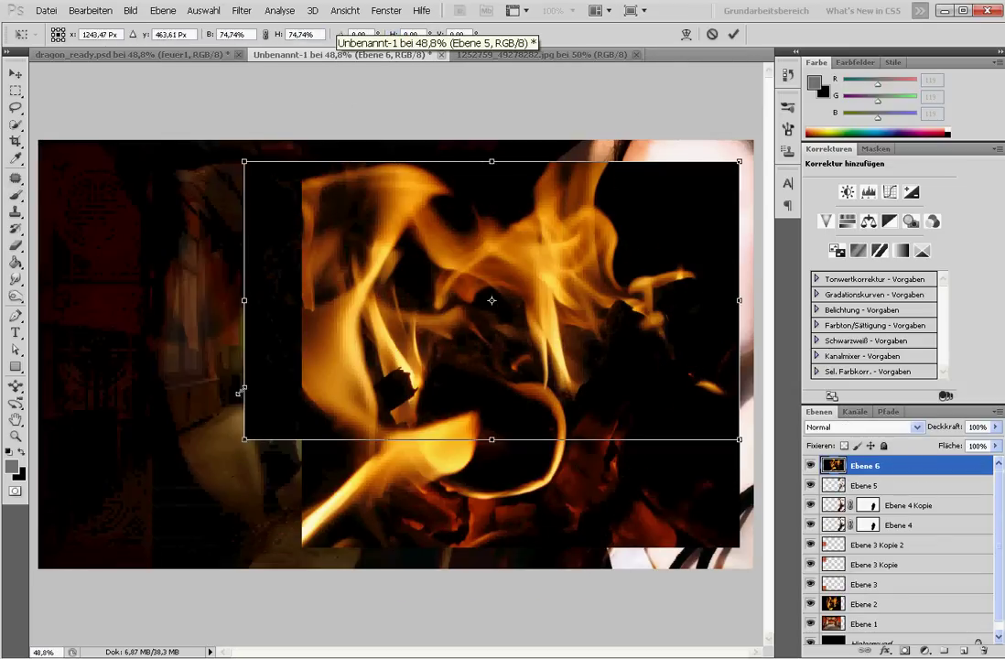
mouse_move(53, 550)
left_mouse_down()
mouse_move(584, 247)
mouse_move(684, 206)
left_mouse_up()
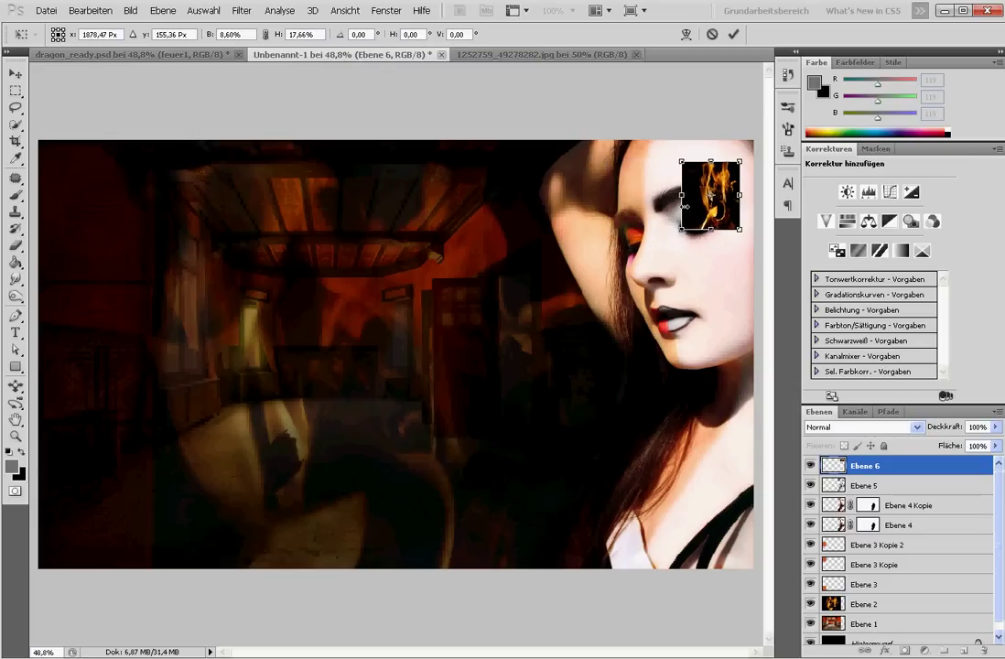
mouse_move(711, 160)
left_mouse_down()
mouse_move(711, 151)
mouse_move(582, 279)
left_mouse_up()
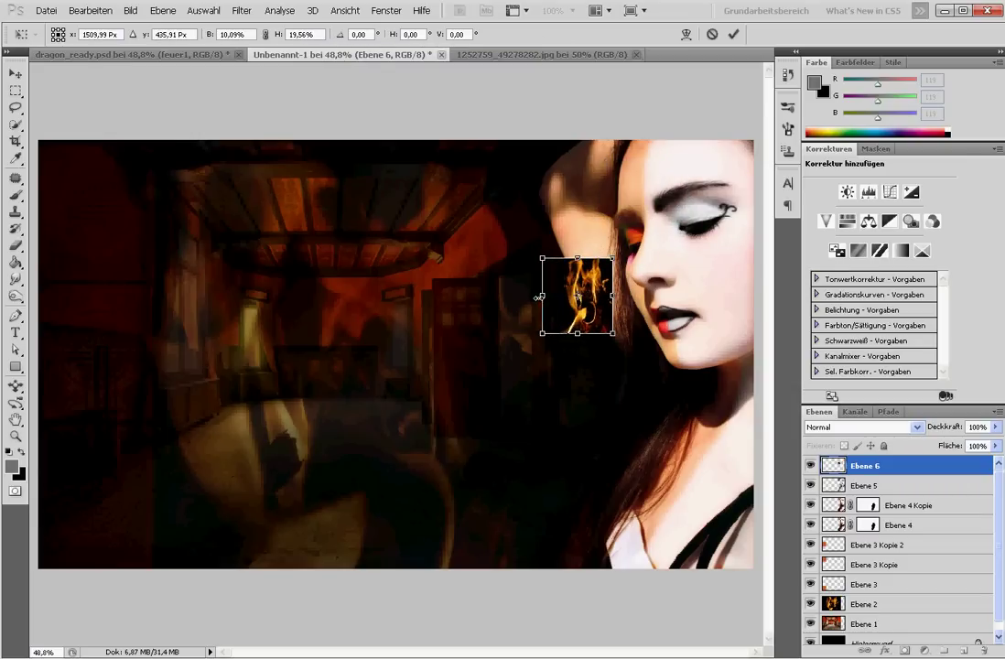
key("Return")
Step: Pick the Brush tool and glance at dragon_ready.psd before returning to Unbenannt-1
key("b")
left_click(167, 54)
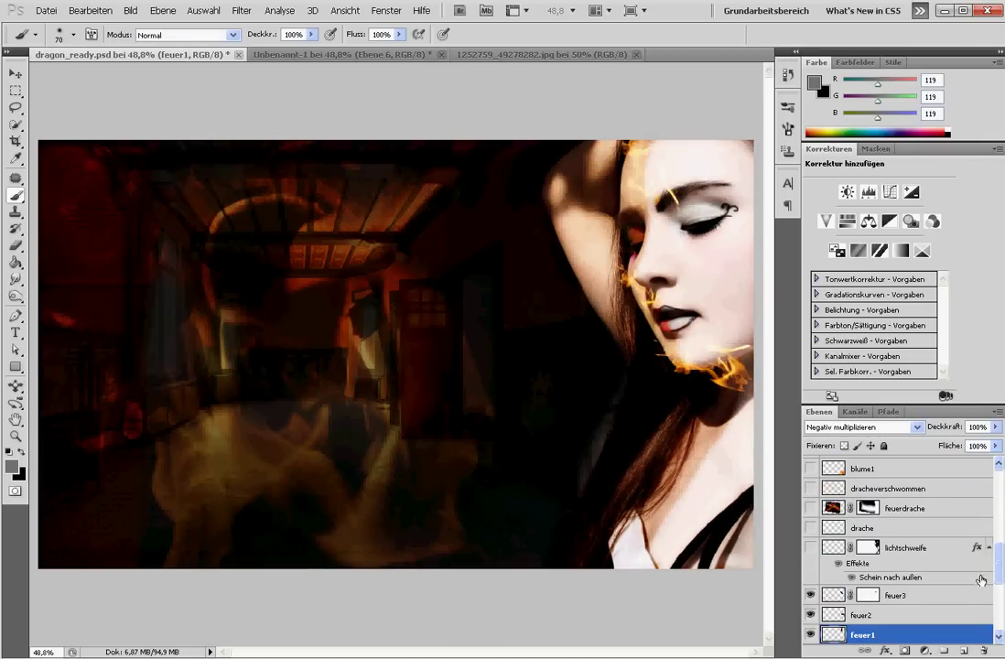
scroll(980, 580, "down", 2)
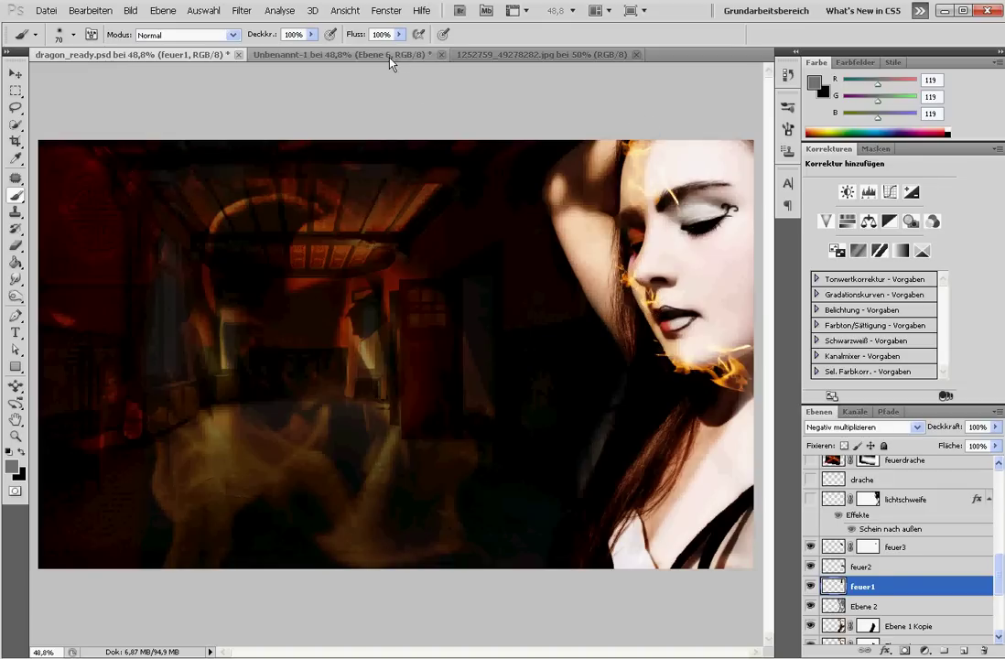
left_click(334, 53)
Step: Duplicate Ebene 6 twice and set the top copy's blend mode to Negativ multiplizieren
left_click_drag(914, 466, 964, 649)
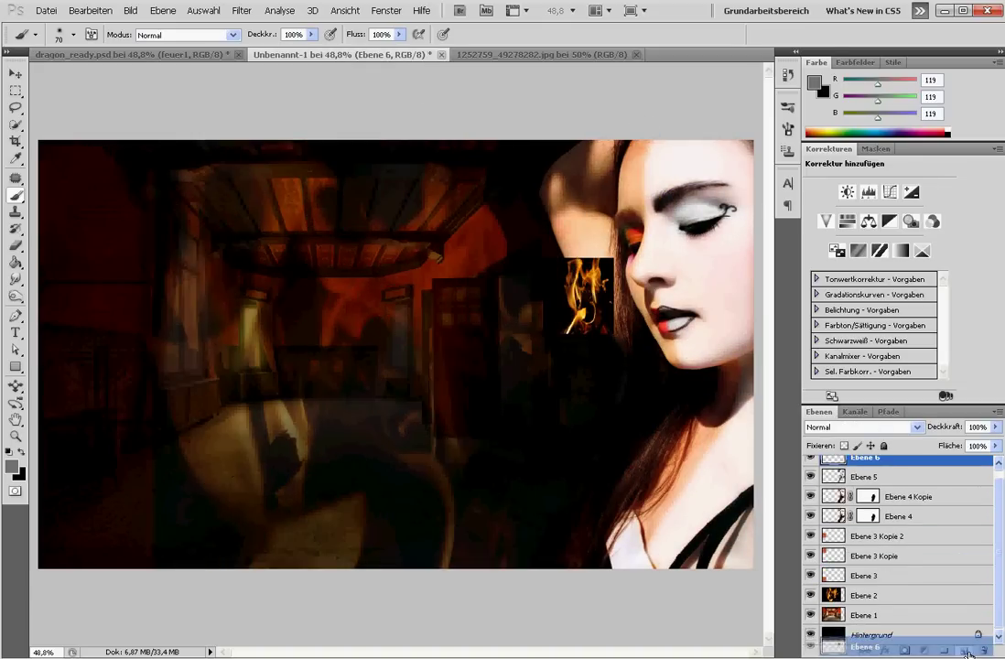
left_click_drag(910, 477, 963, 650)
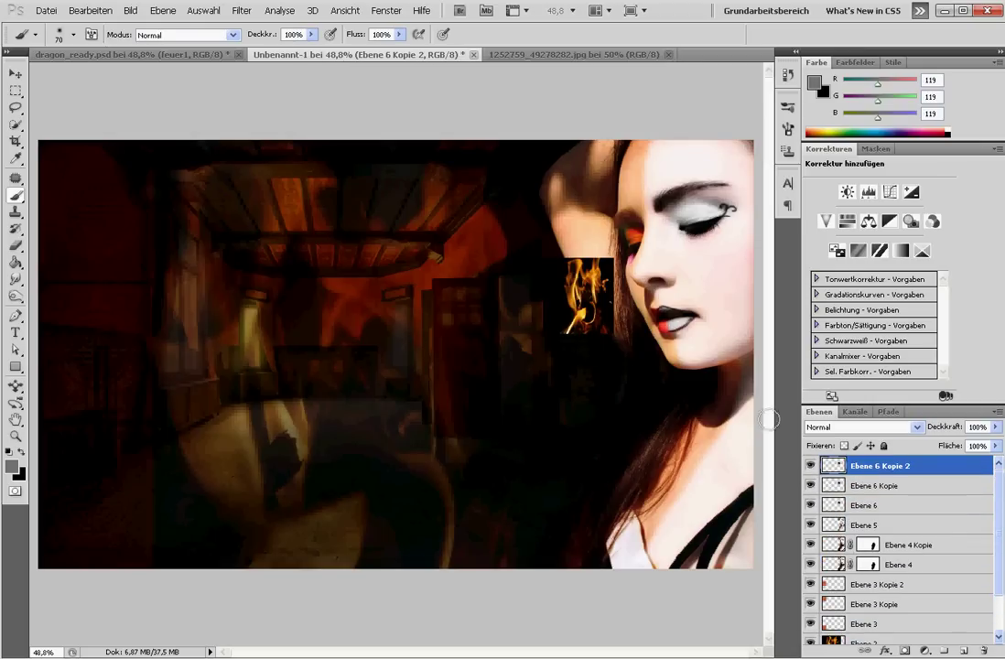
left_click(851, 427)
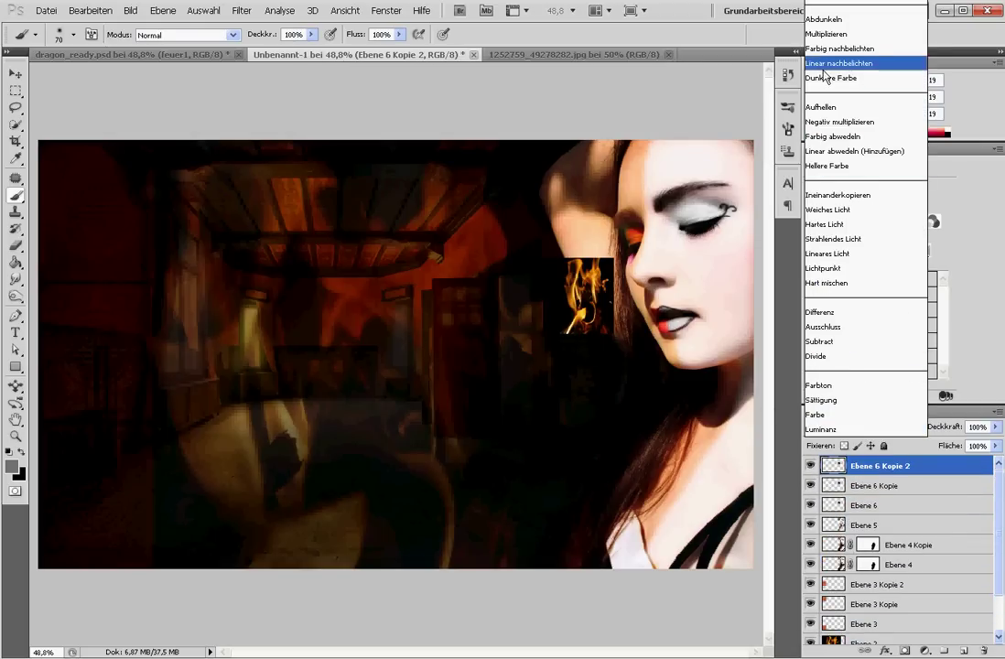
left_click(841, 121)
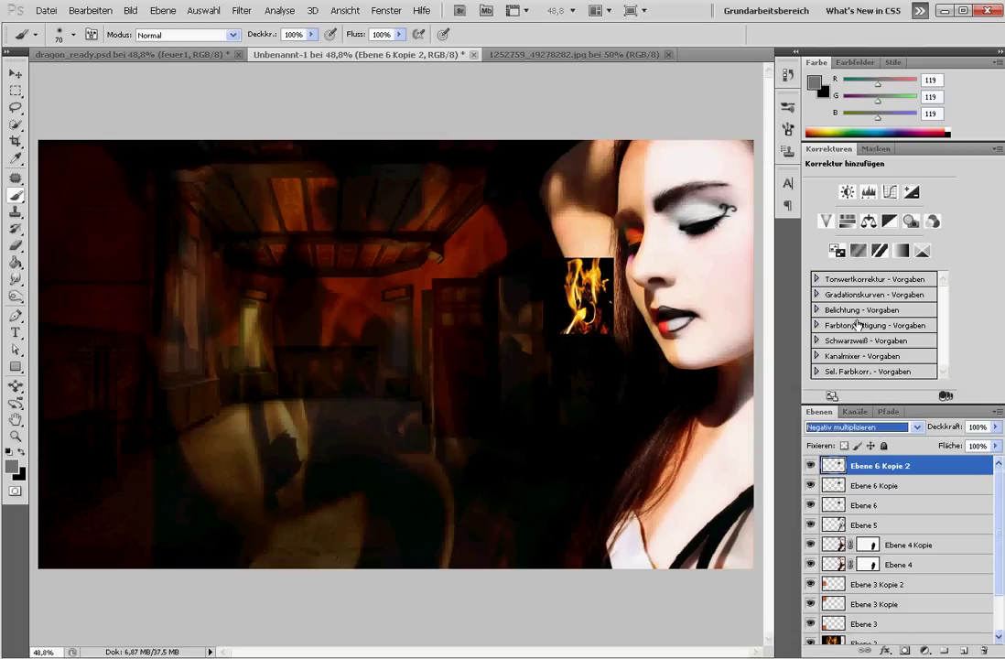
Step: Move the top flame copy onto her face, rotate it about -68° and place it under her chin
left_click(16, 73)
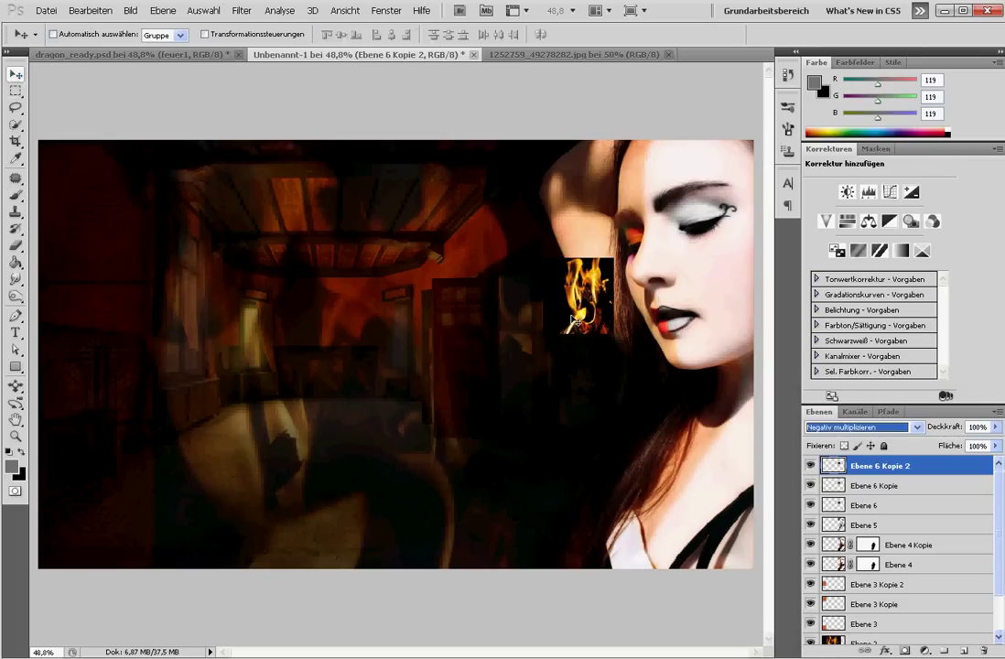
left_click_drag(572, 320, 555, 225)
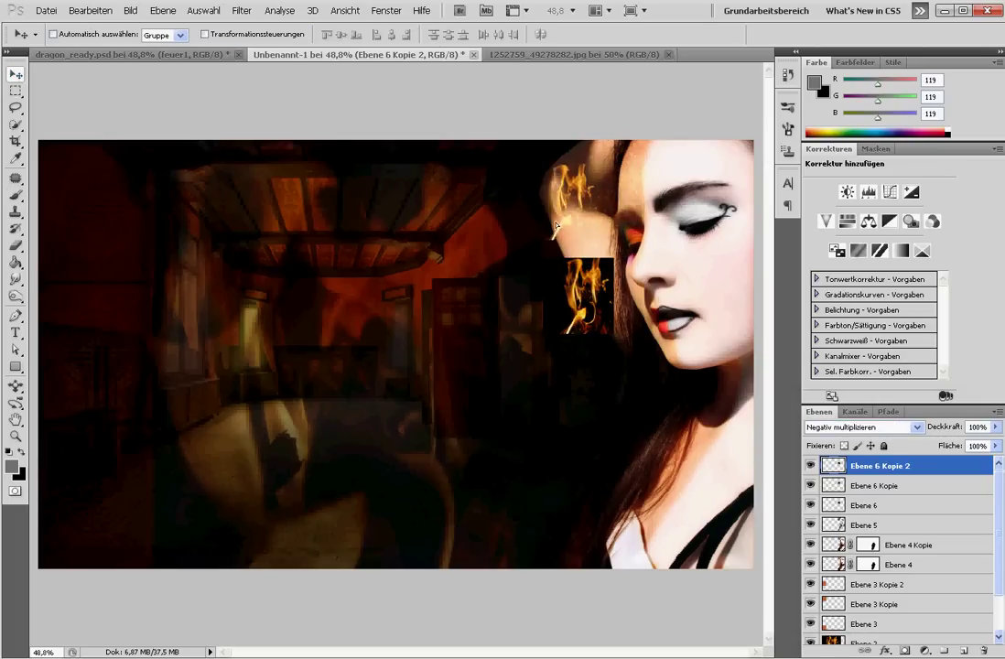
mouse_move(556, 225)
left_mouse_down()
mouse_move(637, 202)
mouse_move(655, 364)
mouse_move(666, 374)
left_mouse_up()
key("ctrl+t")
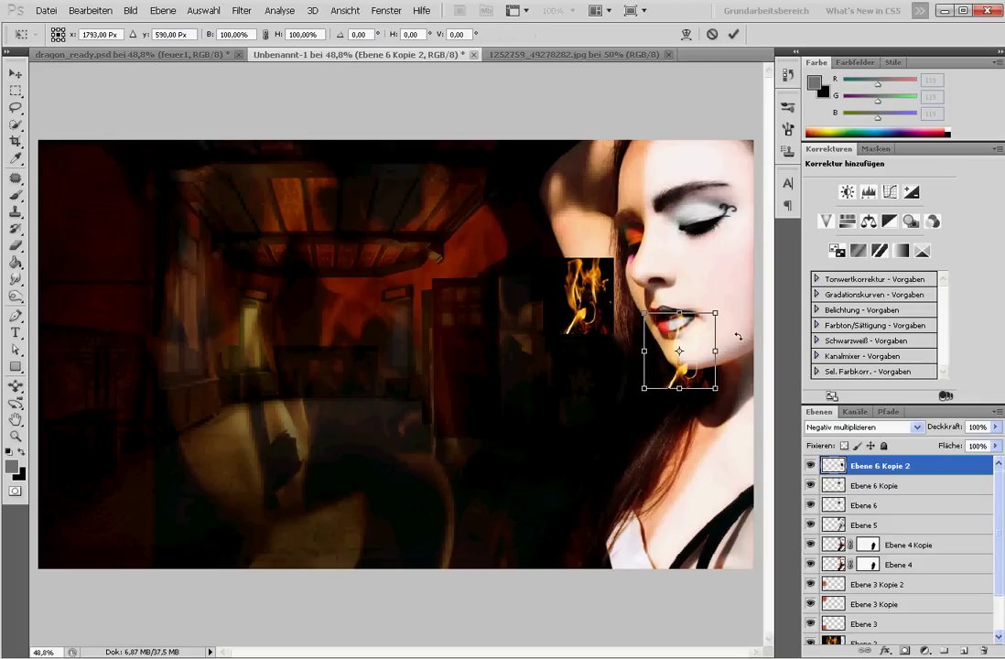
mouse_move(723, 325)
left_mouse_down()
mouse_move(702, 263)
mouse_move(686, 366)
mouse_move(692, 273)
left_mouse_up()
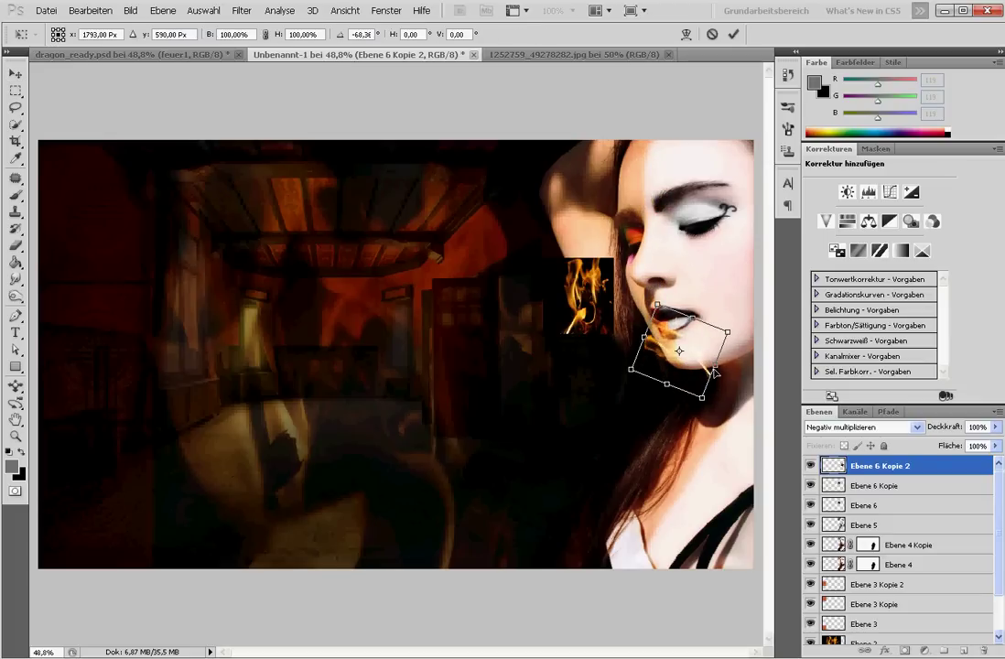
left_click_drag(688, 341, 720, 370)
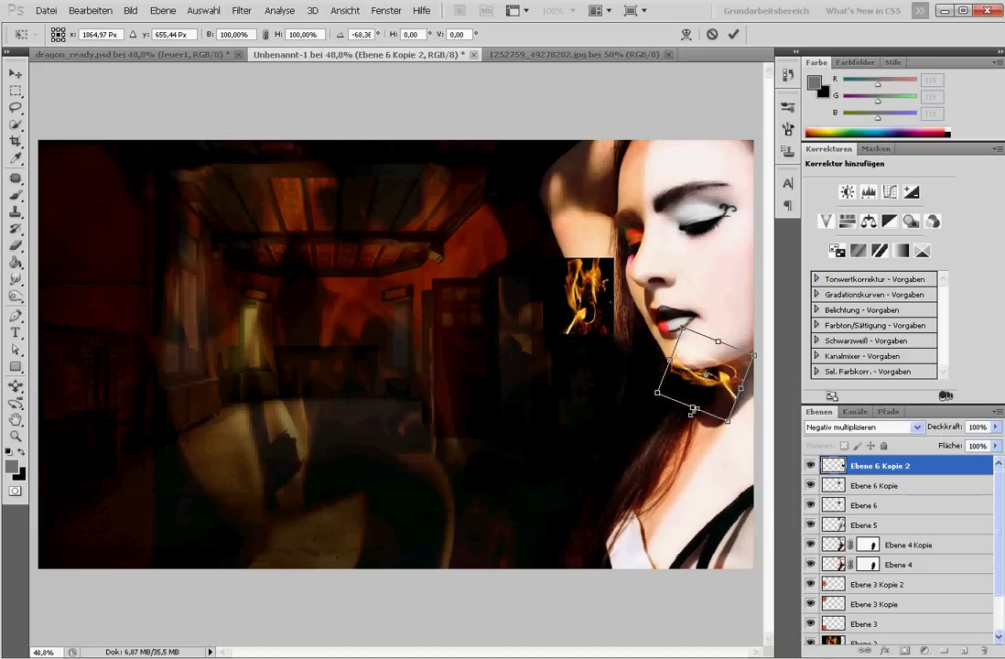
key("Return")
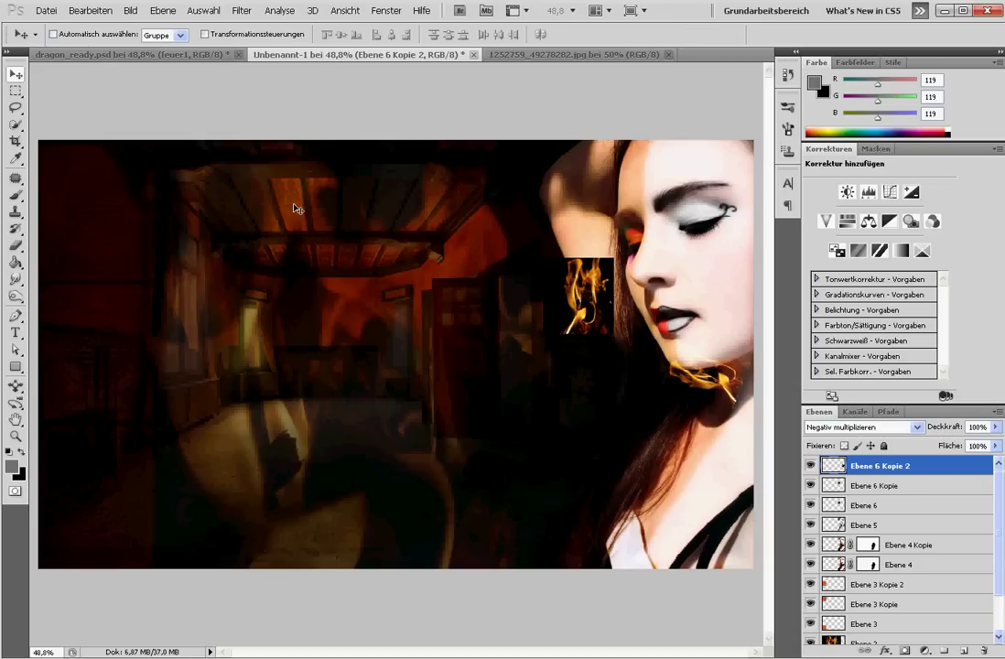
Step: Choose the Eraser and reset colours, swapping so white is the foreground
left_click(15, 244)
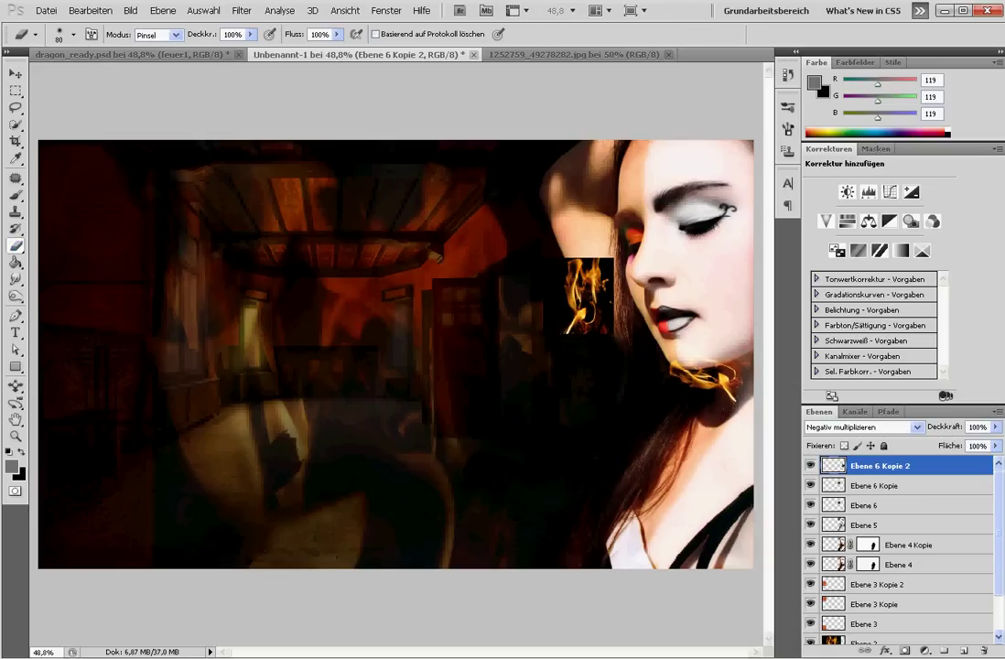
left_click(11, 450)
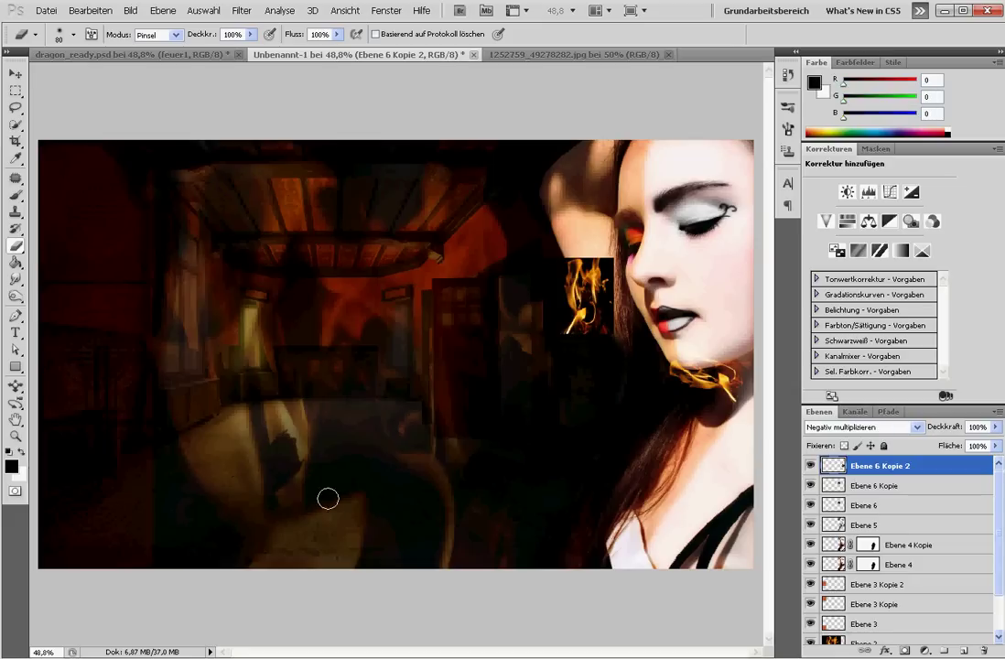
key("x")
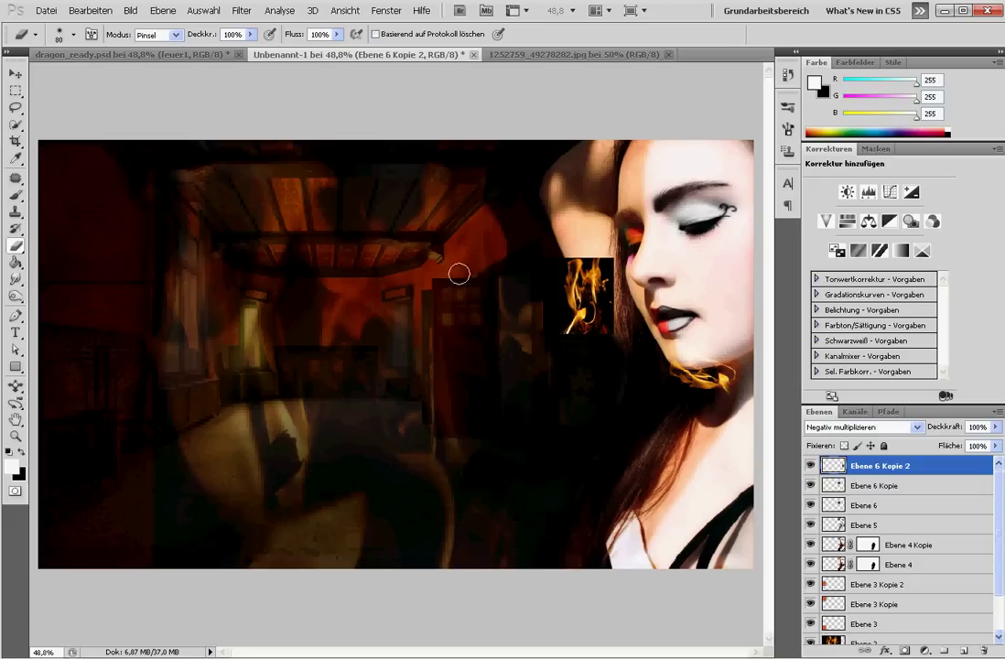
Step: Warp the chin flame with Verkrümmen, bending it inward along the jawline
left_click(89, 10)
mouse_move(146, 331)
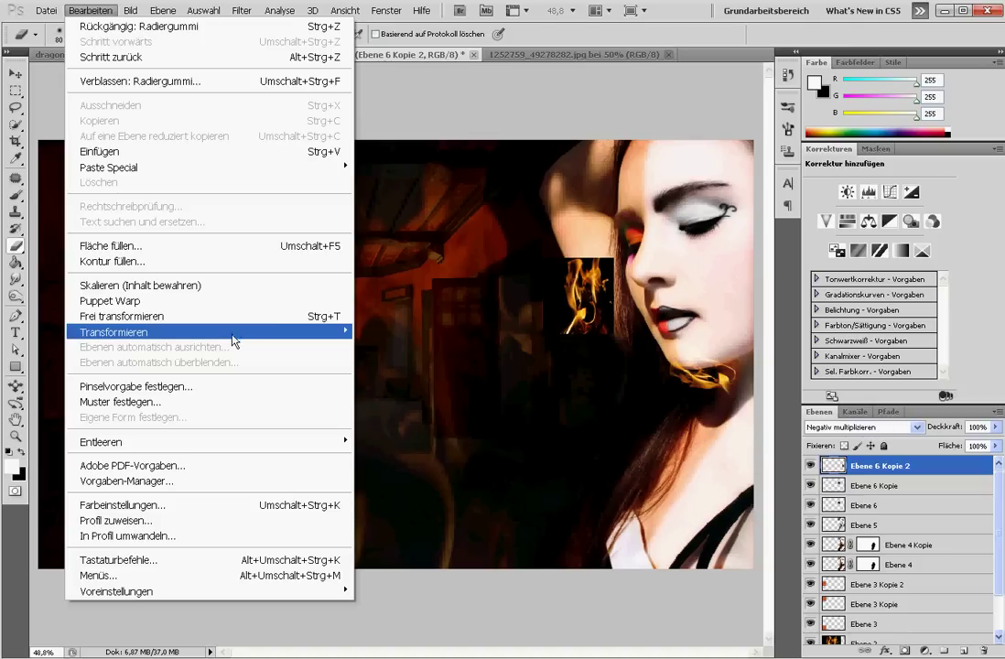
left_click(419, 432)
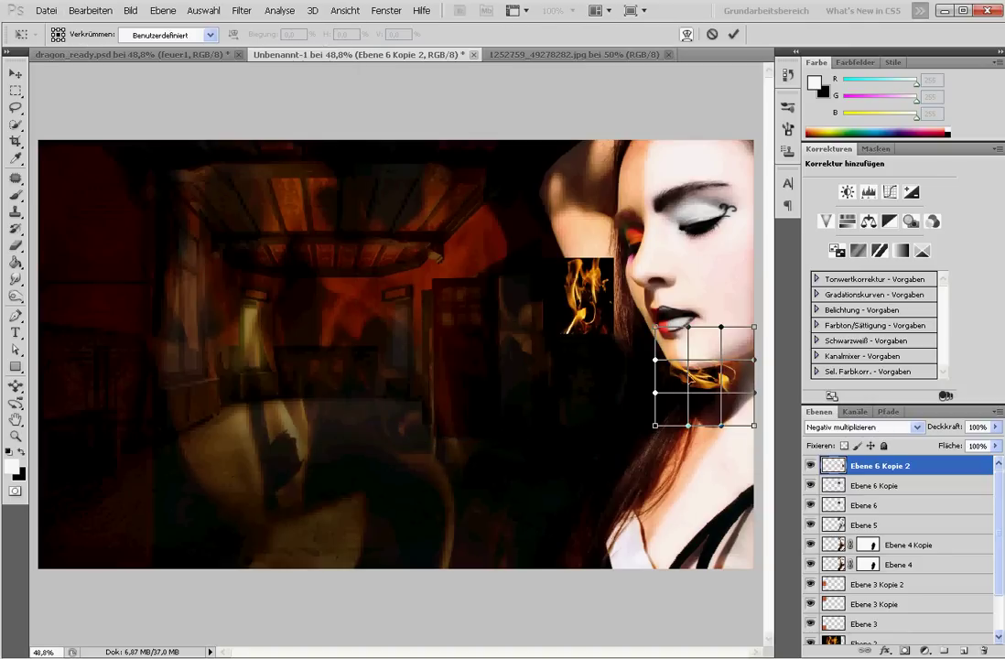
mouse_move(696, 384)
left_mouse_down()
mouse_move(678, 367)
mouse_move(742, 382)
left_mouse_up()
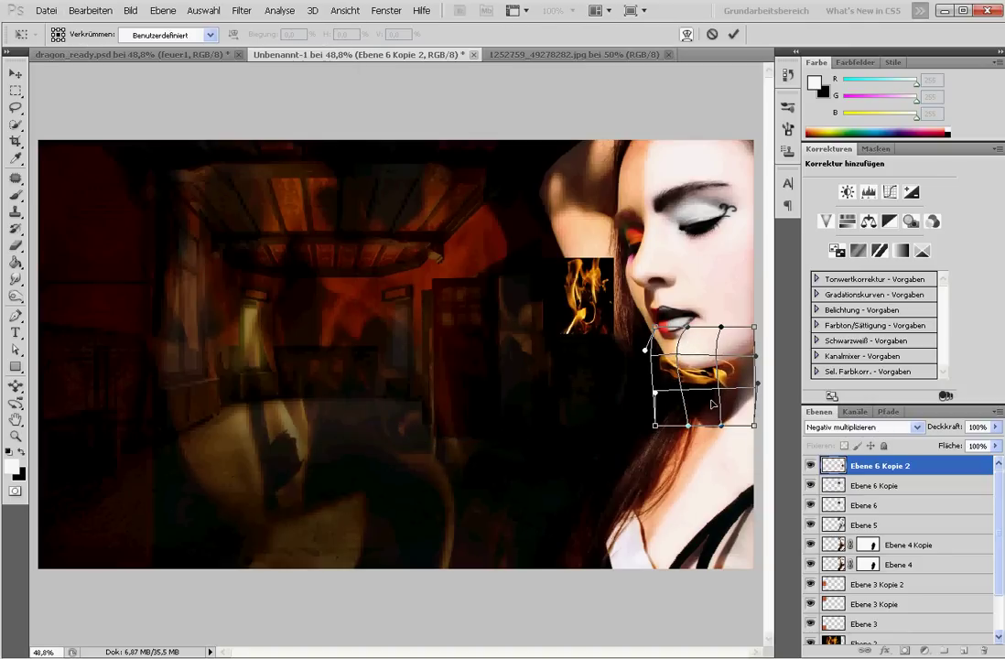
key("Return")
Step: Blur the chin flame with Gaußscher Weichzeichner at about 0.8 px, then select Ebene 6 Kopie
key("e")
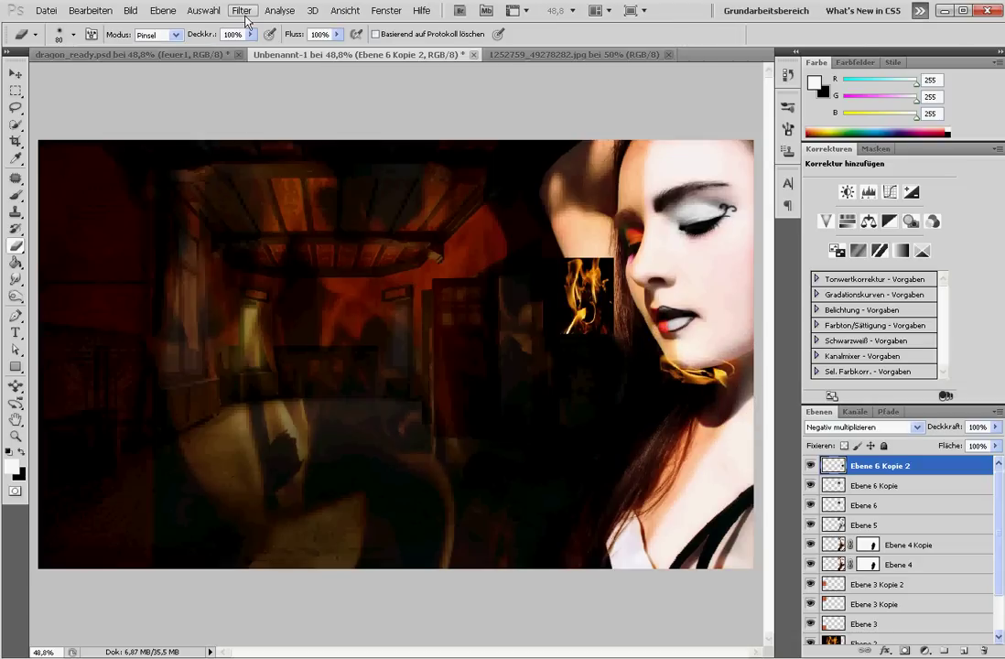
left_click(242, 10)
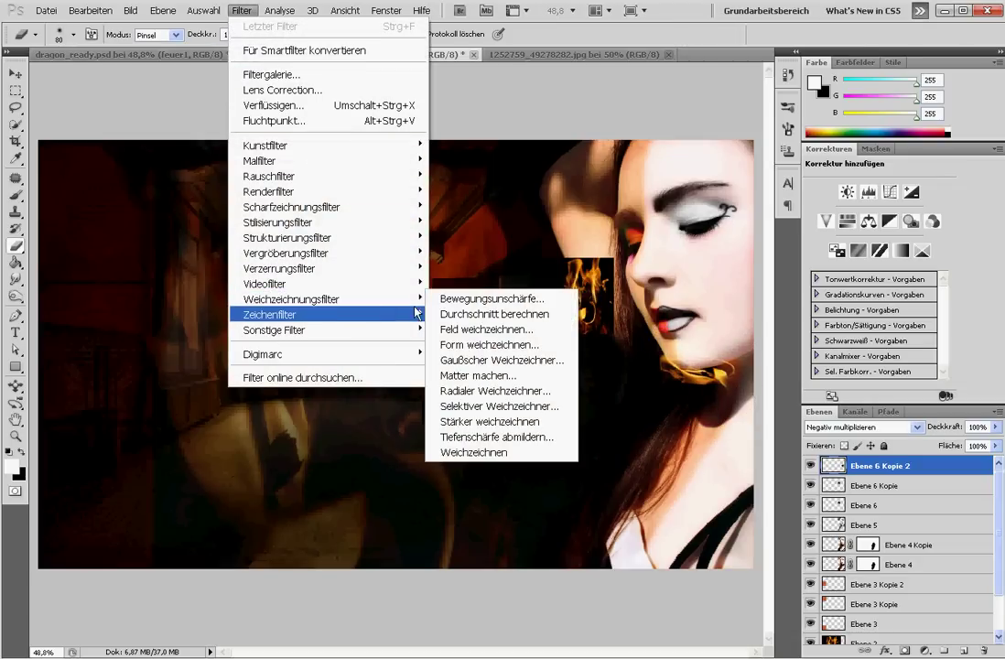
mouse_move(291, 299)
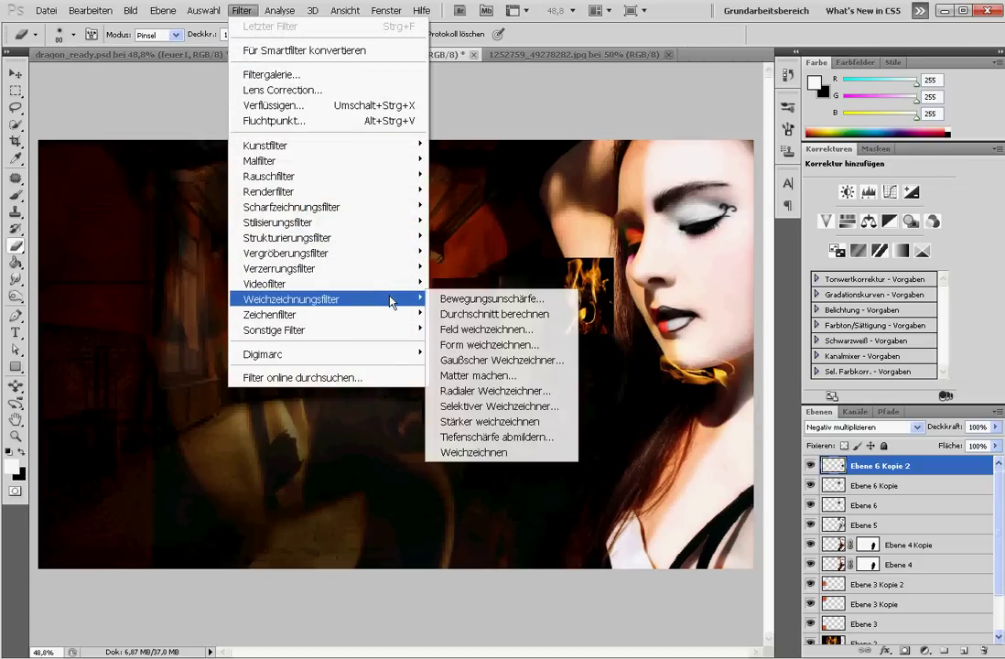
left_click(475, 362)
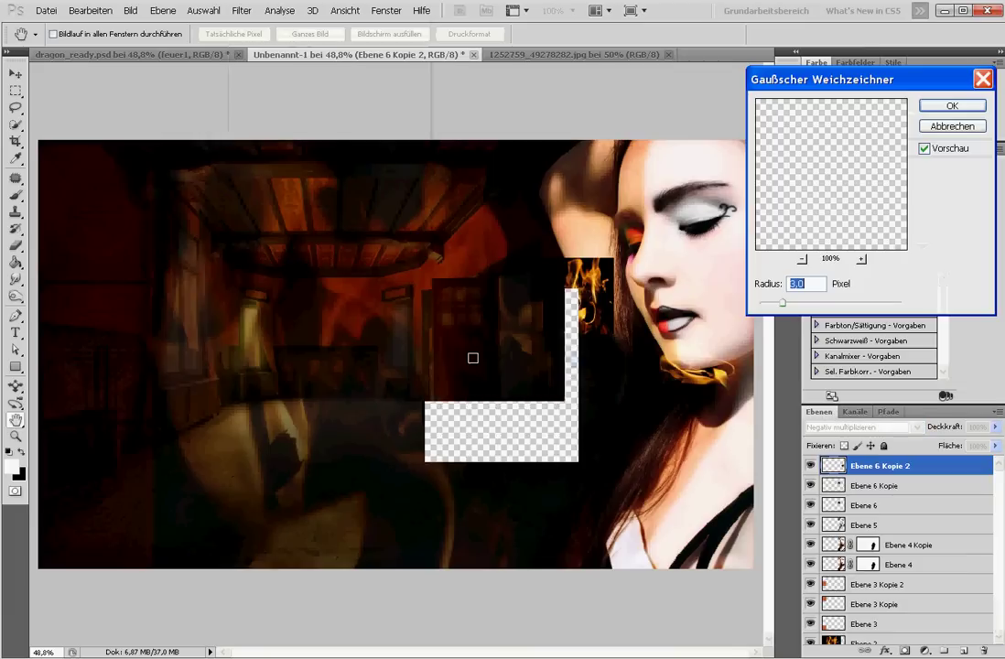
left_click_drag(781, 304, 763, 305)
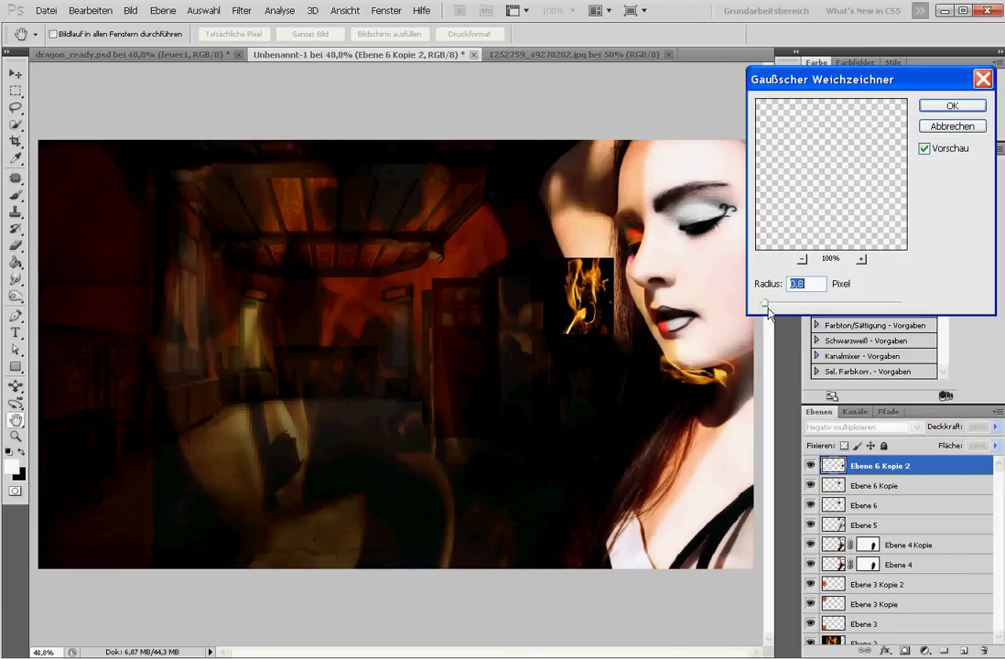
left_click(933, 122)
key("e")
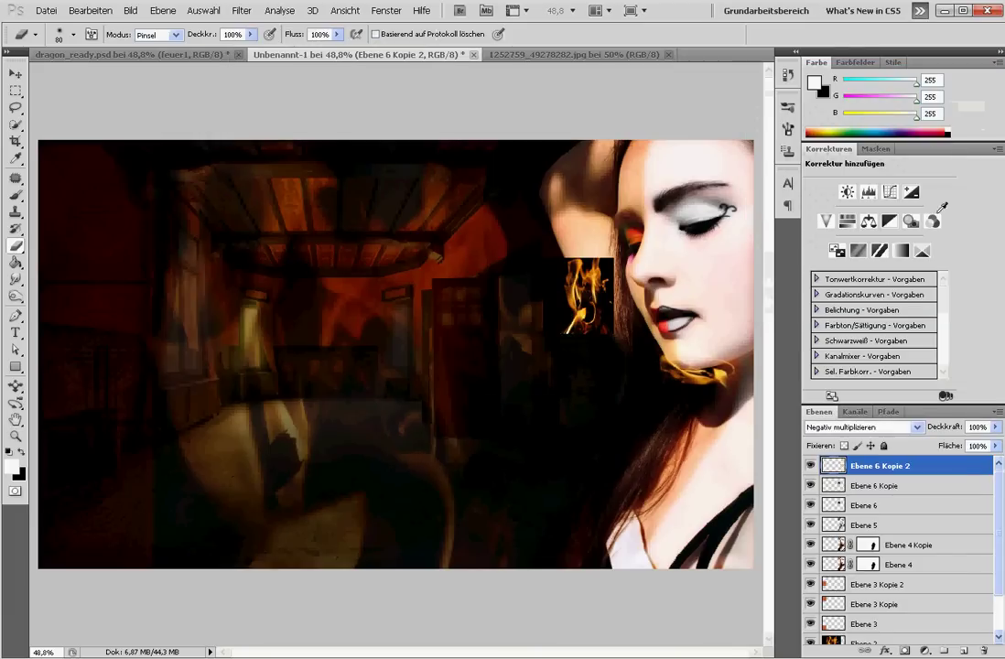
left_click(924, 489)
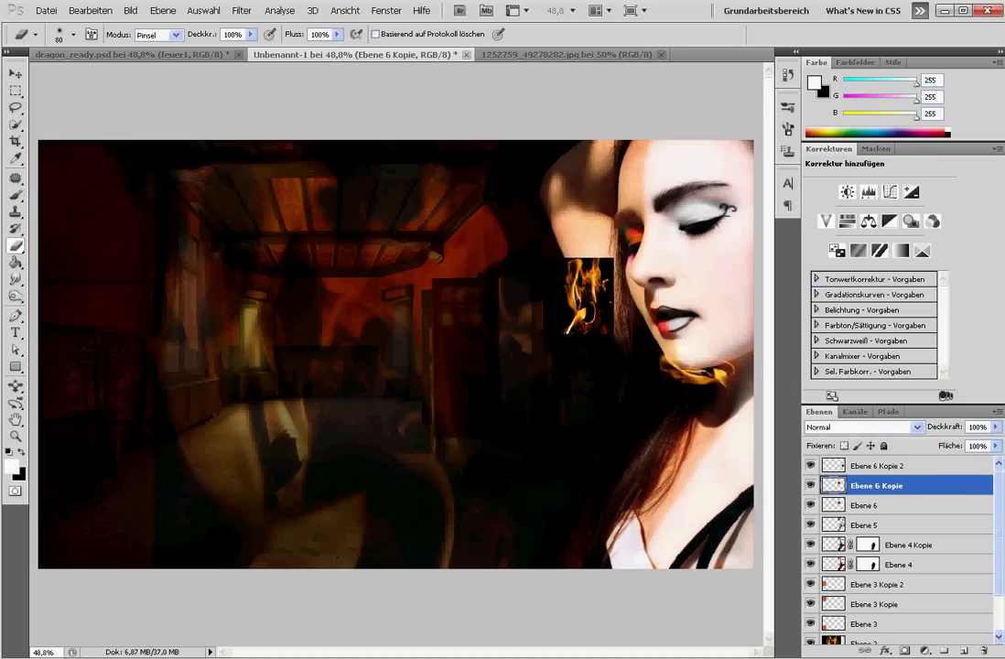